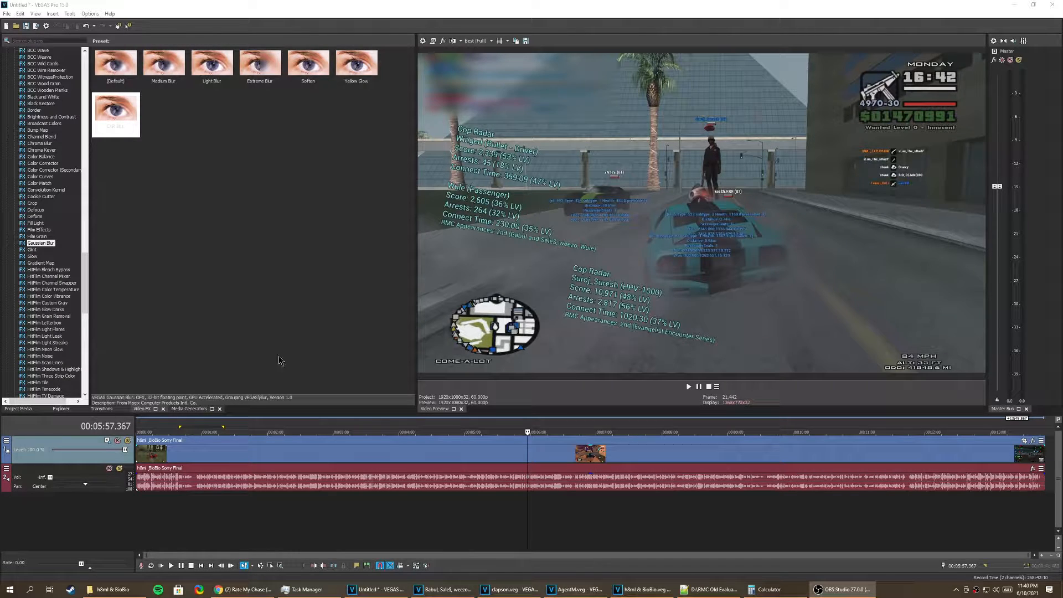
Step: Play the chase footage from 5:52 to about 6:05 to examine how the cop stat labels appear
scroll(466, 476, "up", 4)
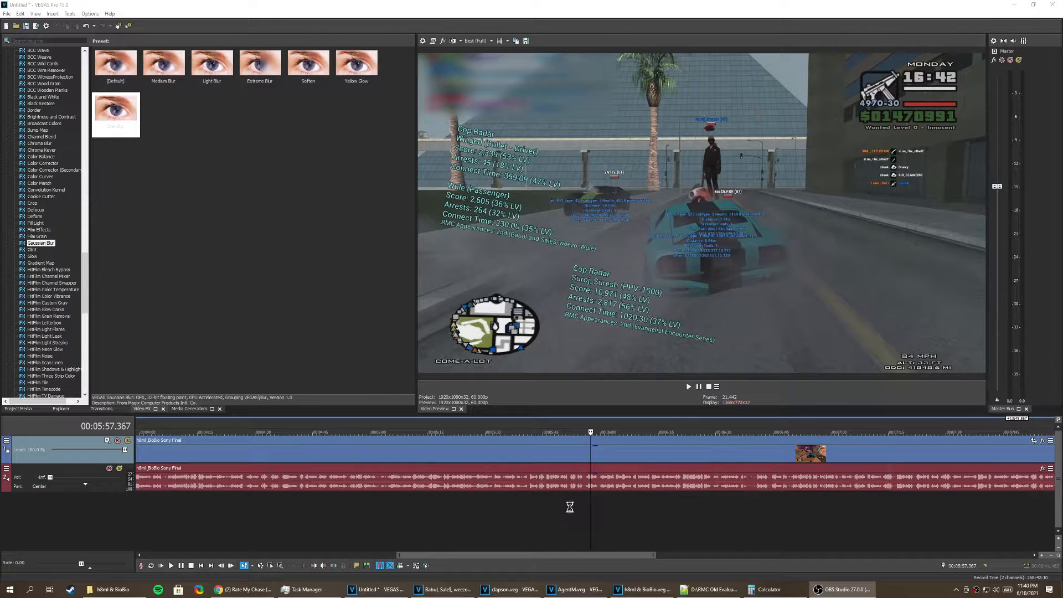
left_click(570, 507)
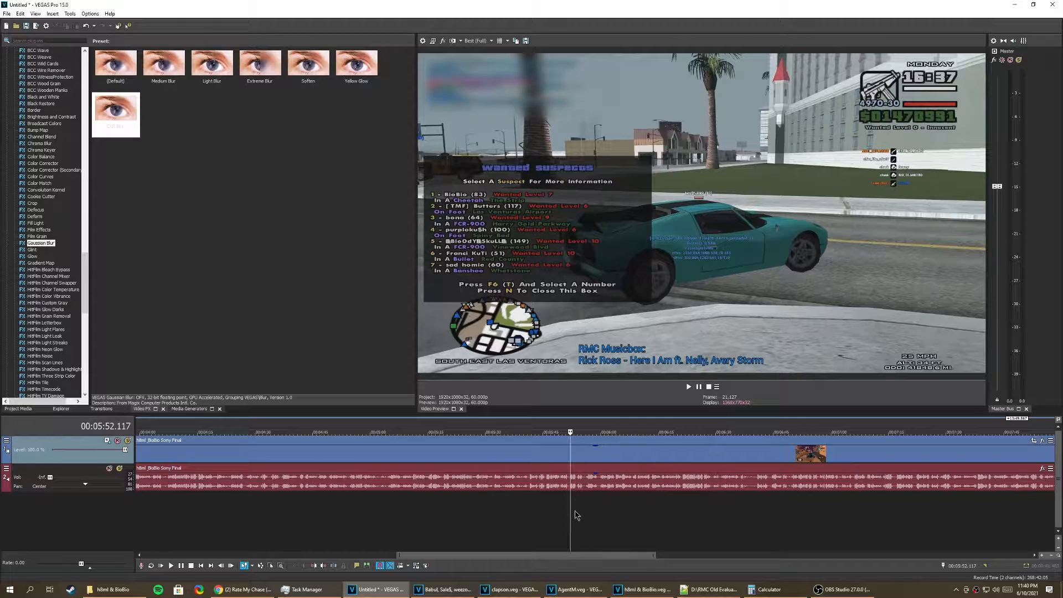
key("space")
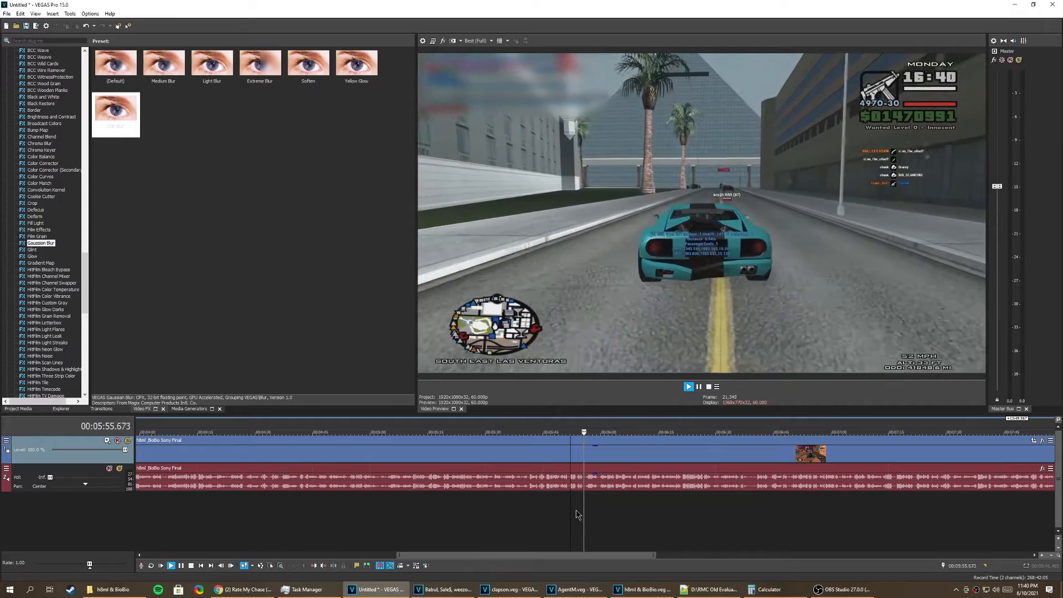
key("Return")
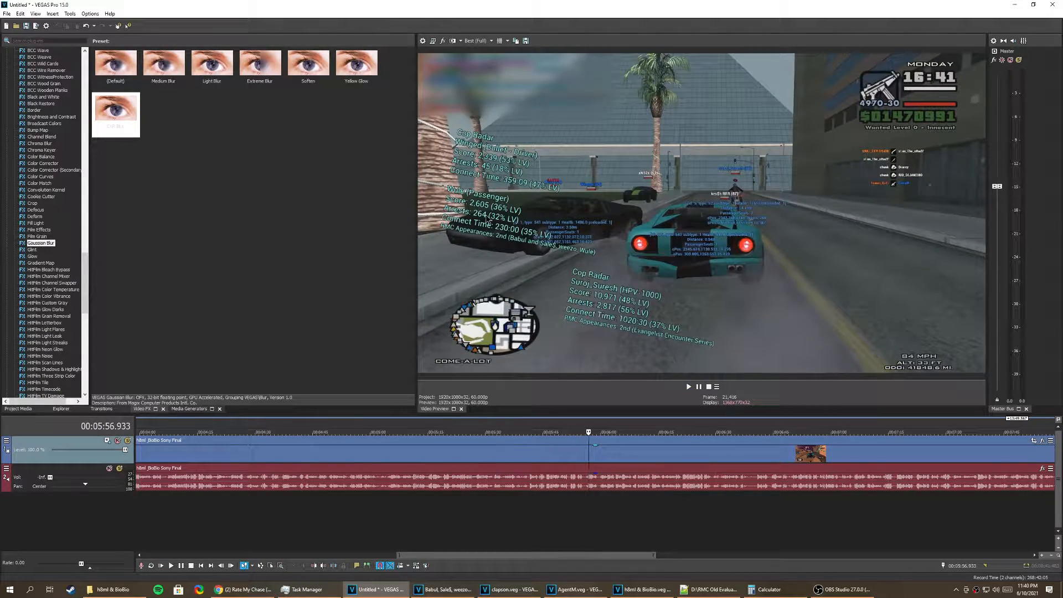
key("space")
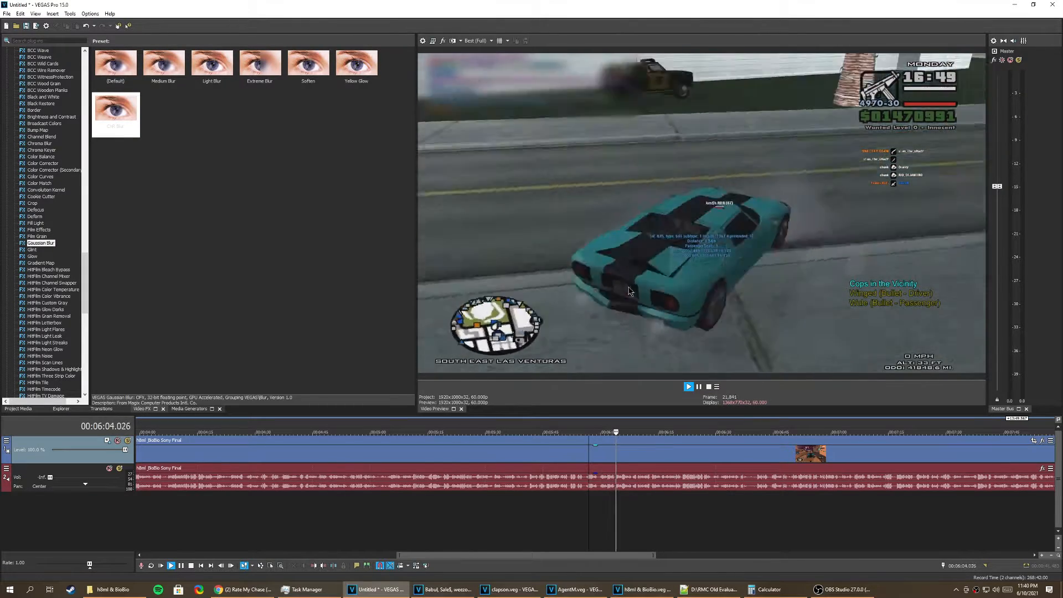
key("space")
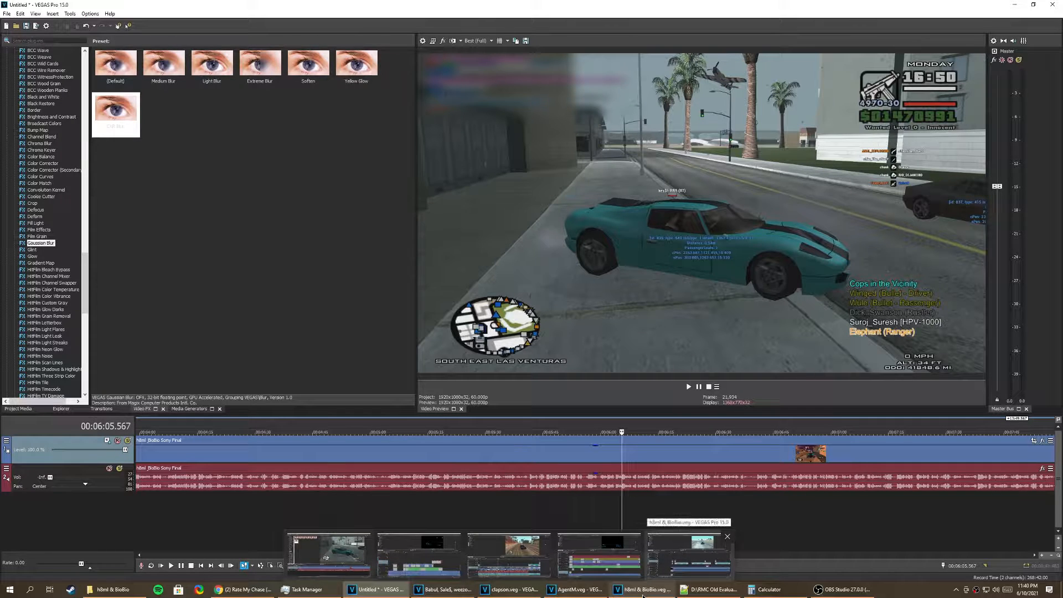
Step: Switch to the h8ml & BioBio.veg project, move the cursor to the first marker at 54.600, and look over the tracks
left_click(643, 594)
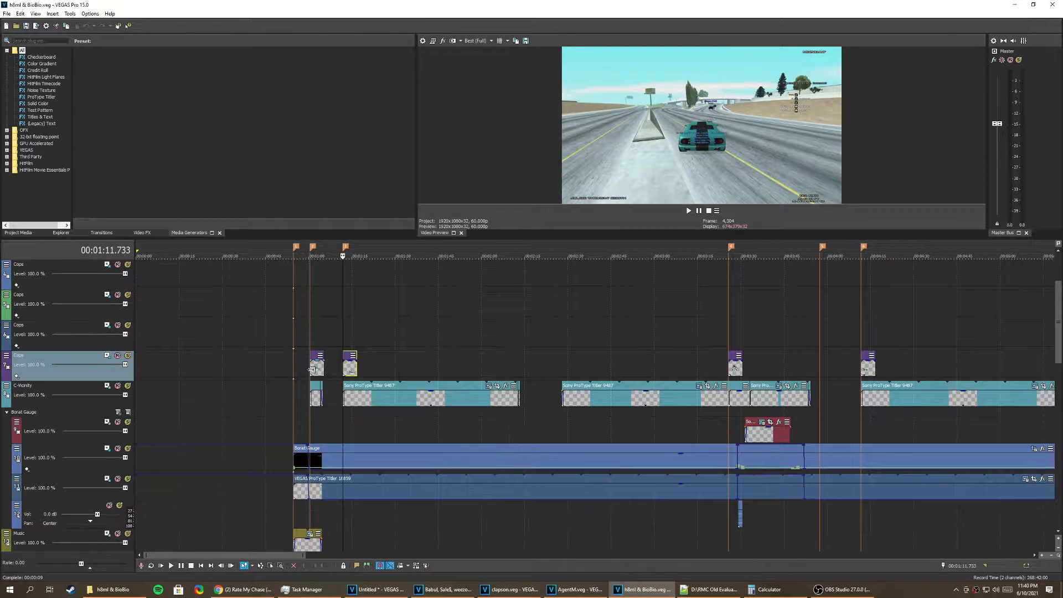
scroll(313, 370, "up", 3)
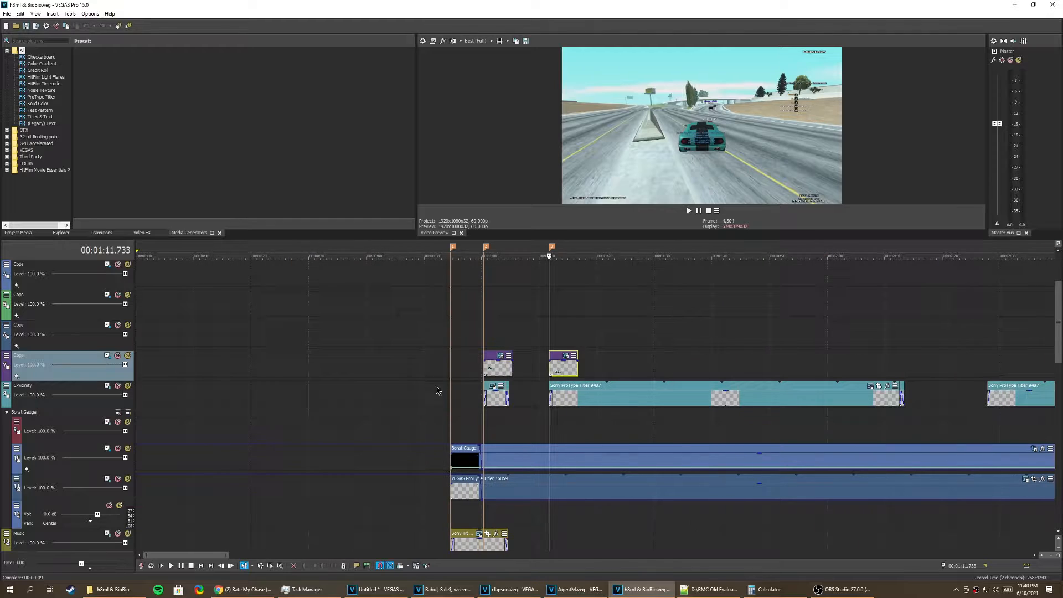
left_click(483, 370)
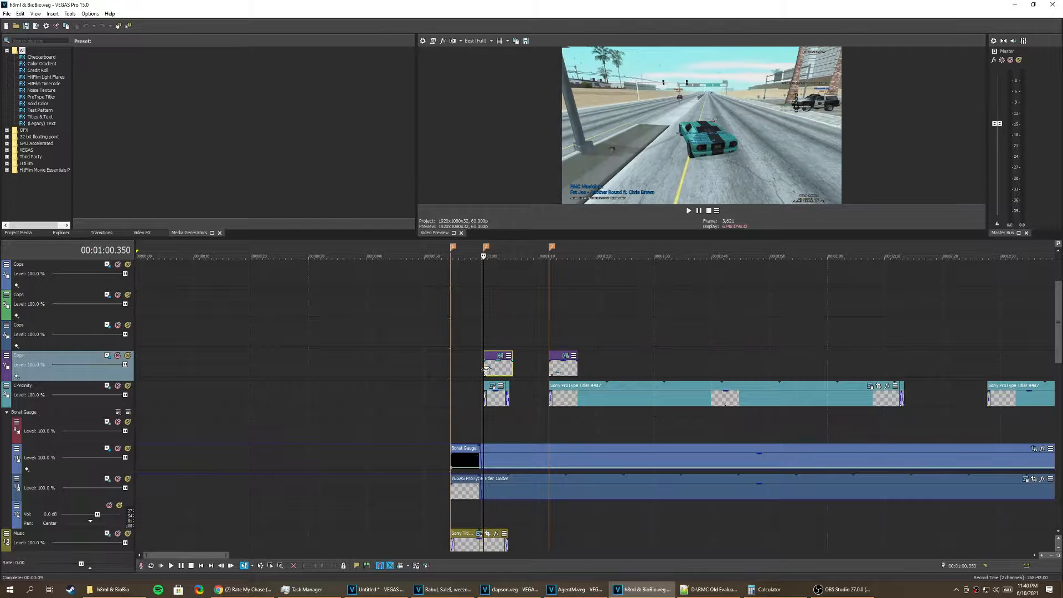
left_click(451, 370)
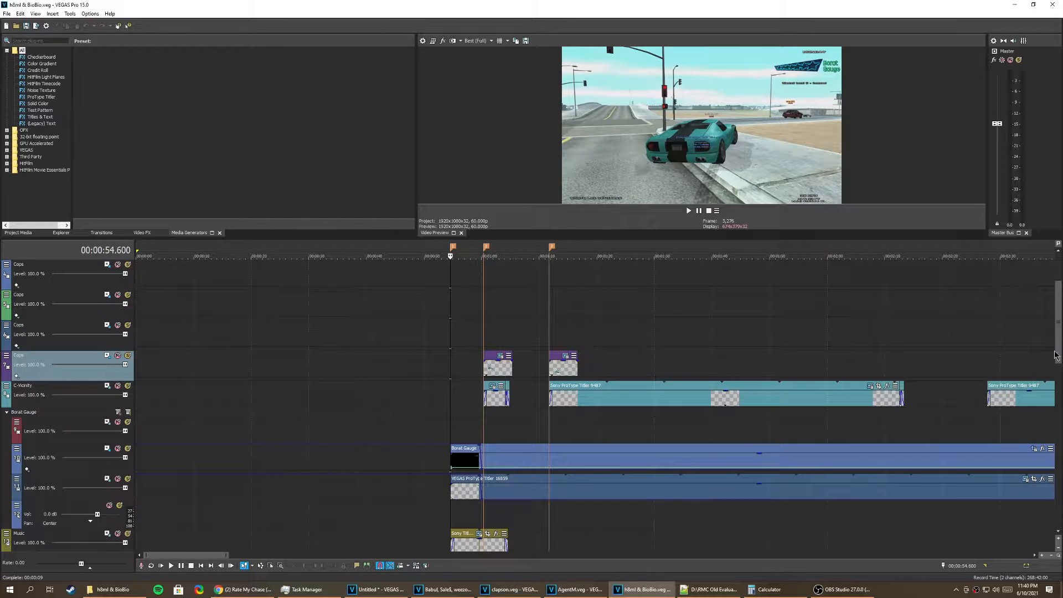
mouse_move(1056, 356)
left_mouse_down()
mouse_move(1058, 398)
mouse_move(1060, 343)
left_mouse_up()
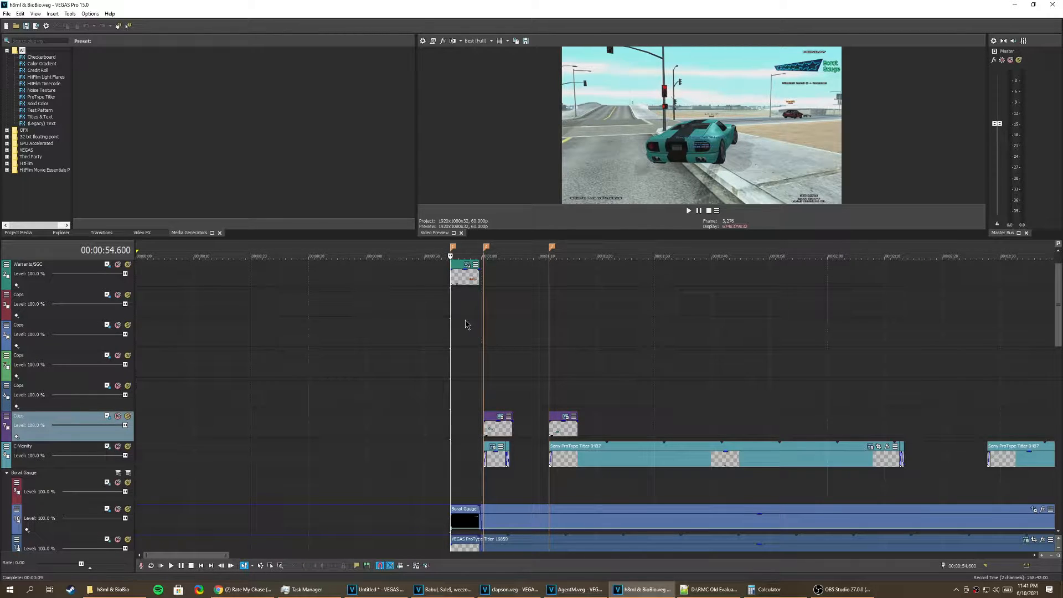
left_click_drag(1059, 347, 1054, 454)
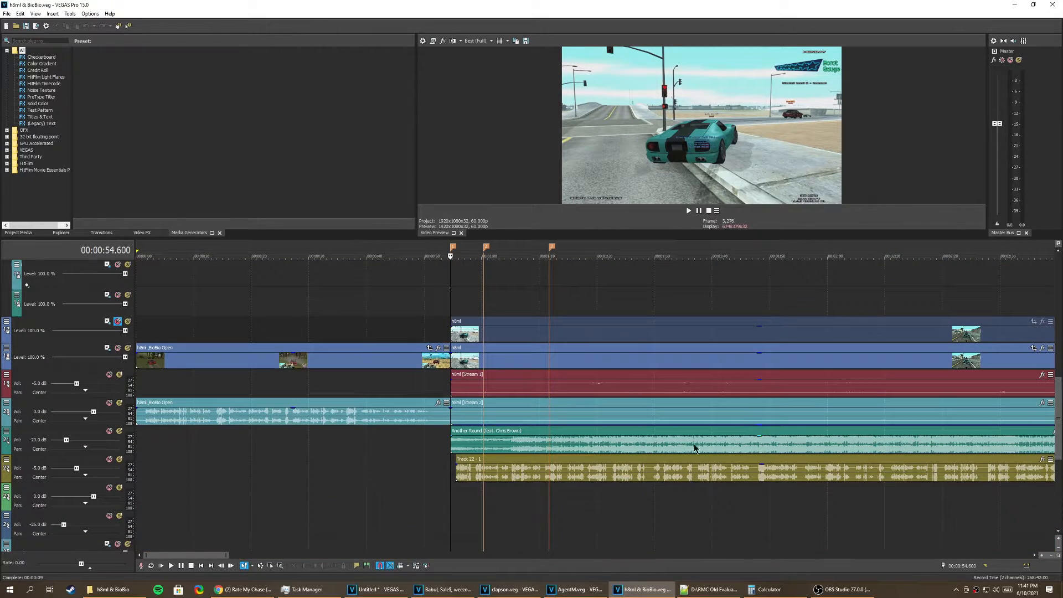
Step: Mute the two h8ml stream audio tracks, the Another Round music track and the Track 22 audio track
left_click(109, 431)
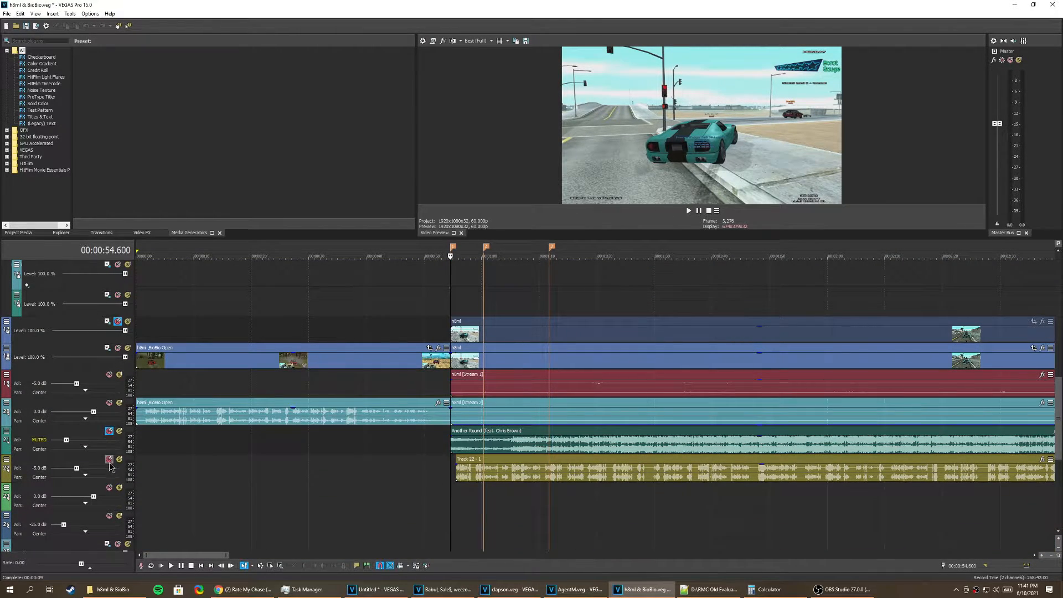
left_click(110, 460)
left_click(448, 300)
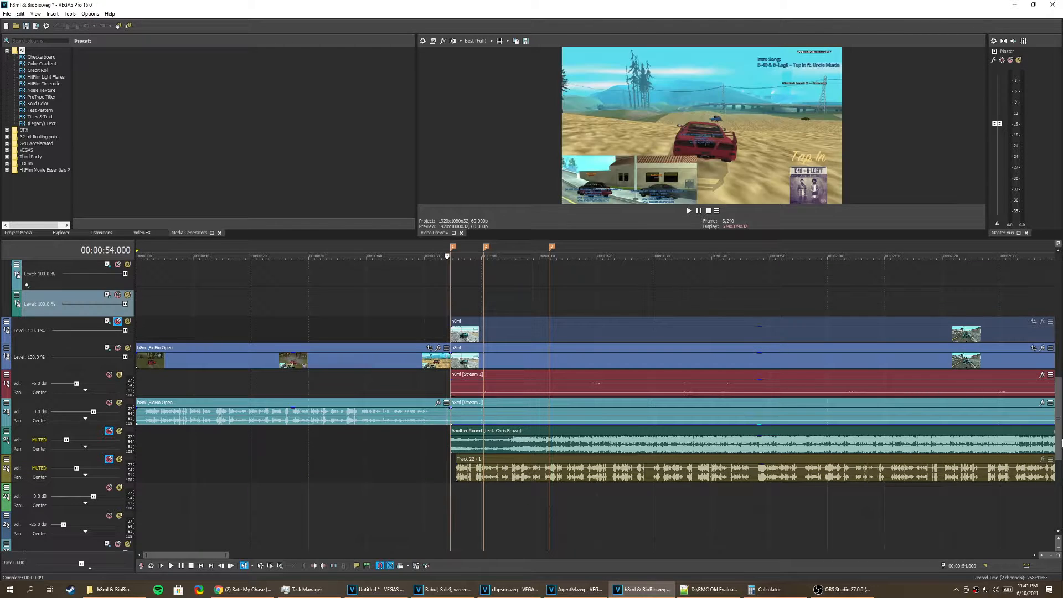
scroll(488, 360, "up", 8)
key("space")
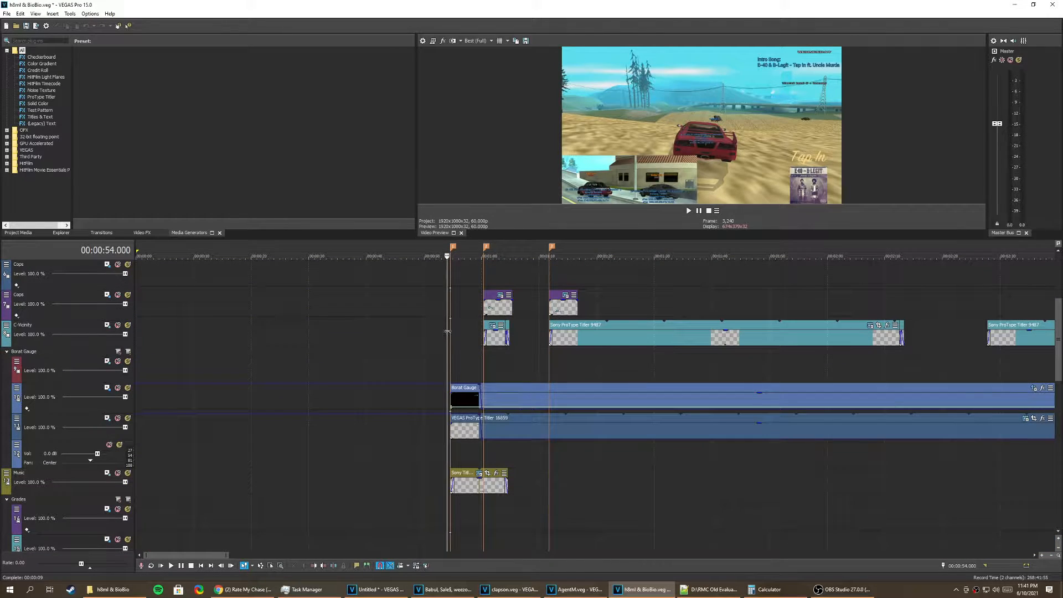
left_click(451, 333)
key("space")
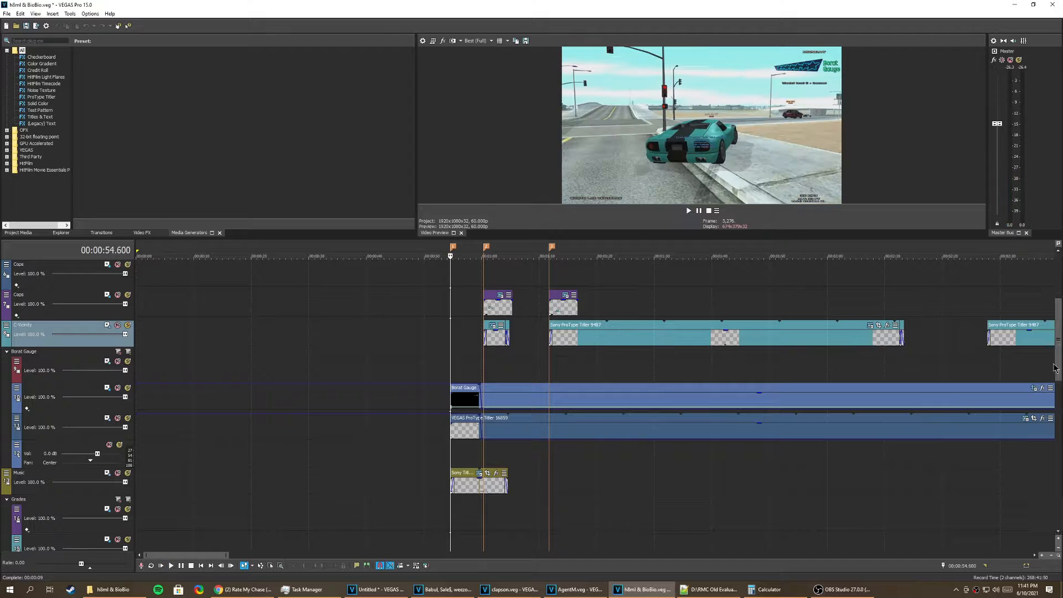
scroll(174, 373, "down", 8)
left_click(109, 375)
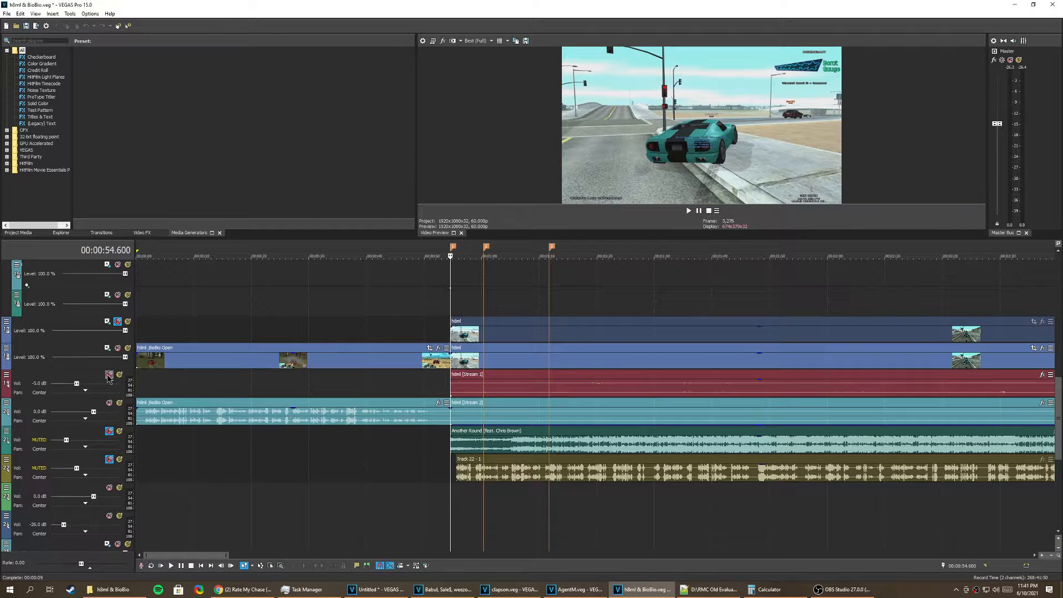
left_click(109, 402)
Step: Unmute the upper h8ml video track and play the chase from the first marker
key("space")
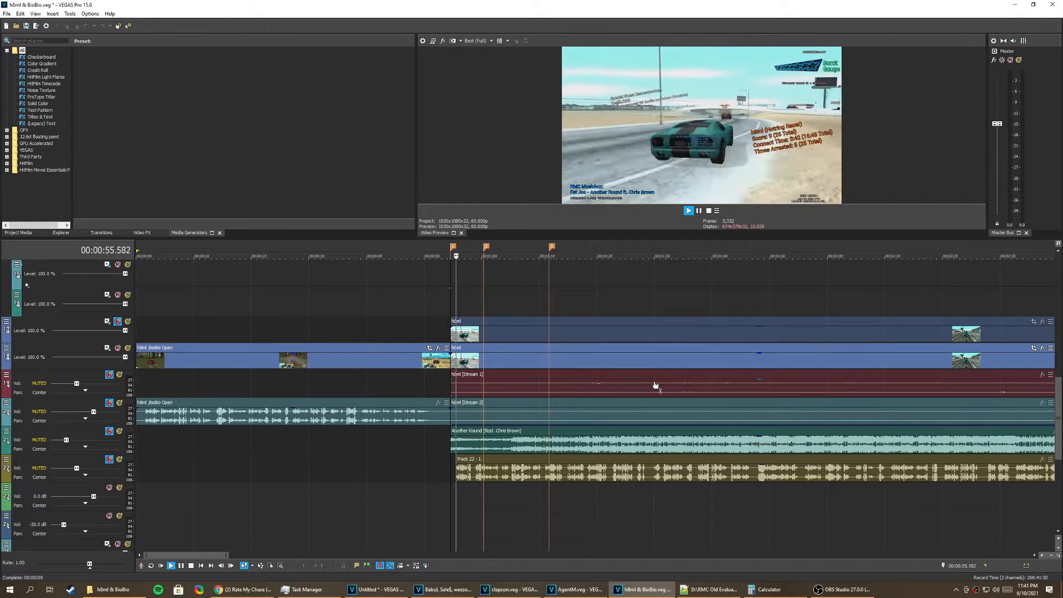
key("space")
left_click(117, 321)
key("space")
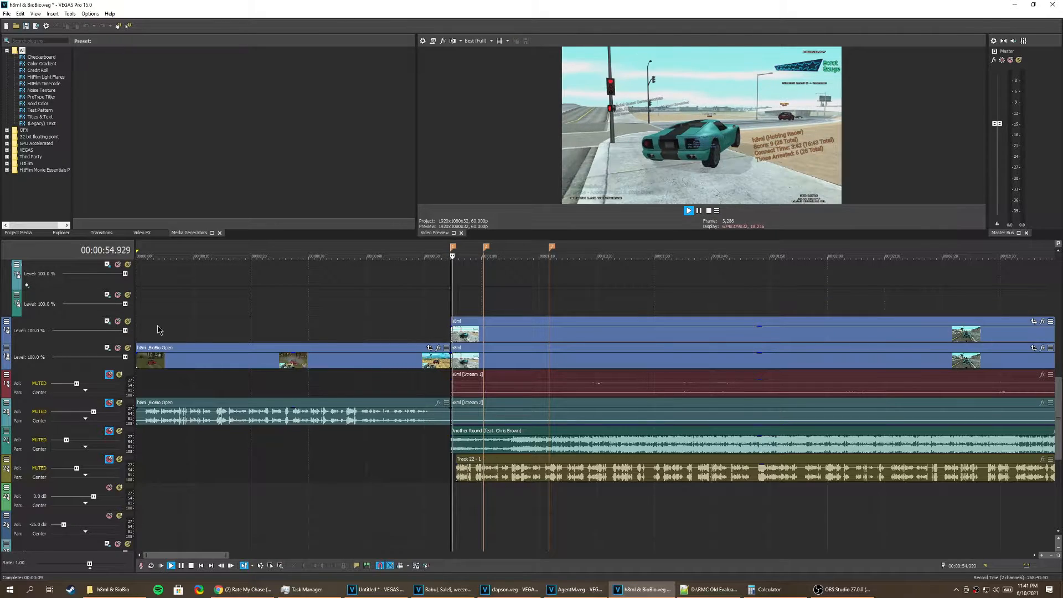
Step: Stop playback with the cursor at the first marker, 54.600, and enlarge the video preview
scroll(1041, 410, "down", 4)
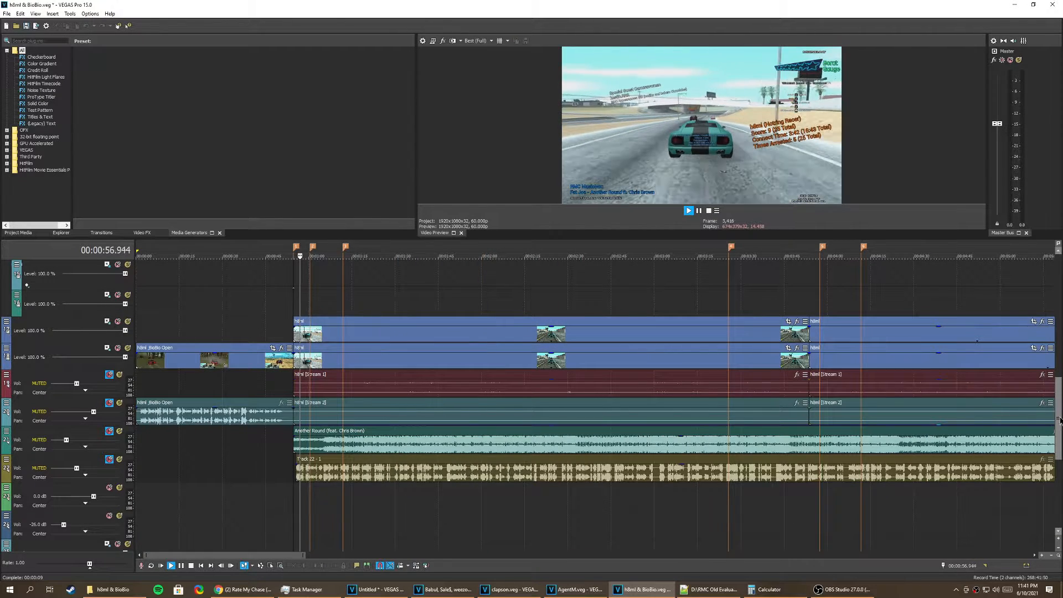
scroll(1036, 399, "up", 5)
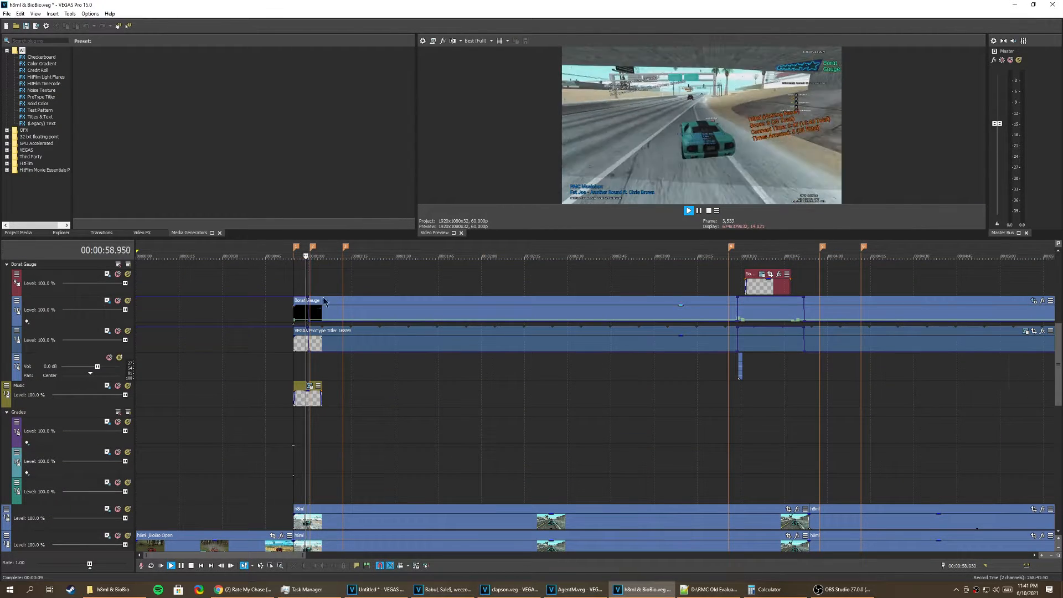
left_click(294, 278)
key("space")
left_click_drag(478, 239, 475, 334)
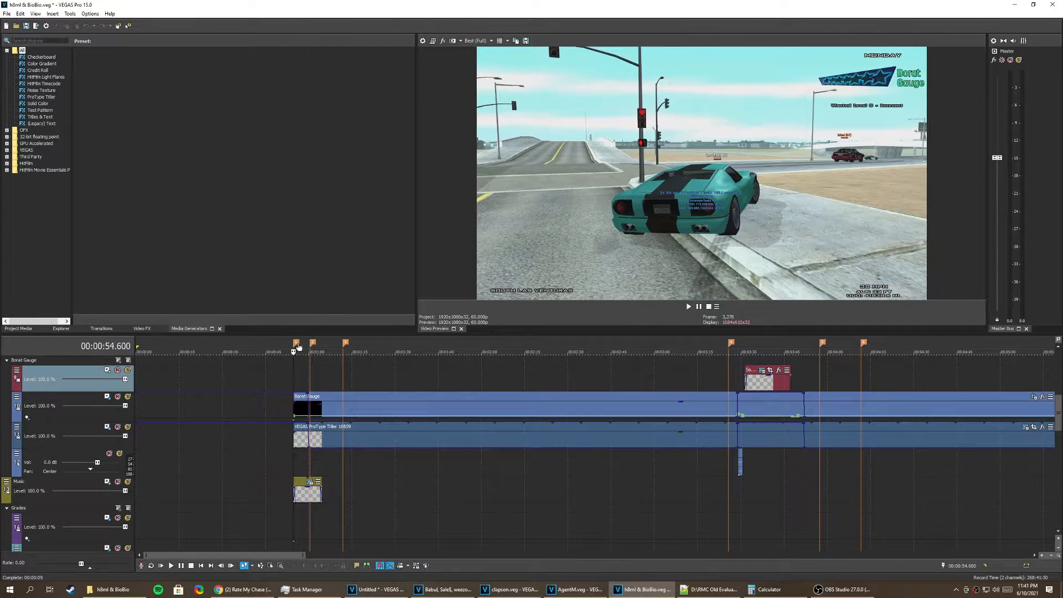
Step: Place a marker on the timeline at 1:18.583 and delete it again
scroll(453, 422, "up", 4)
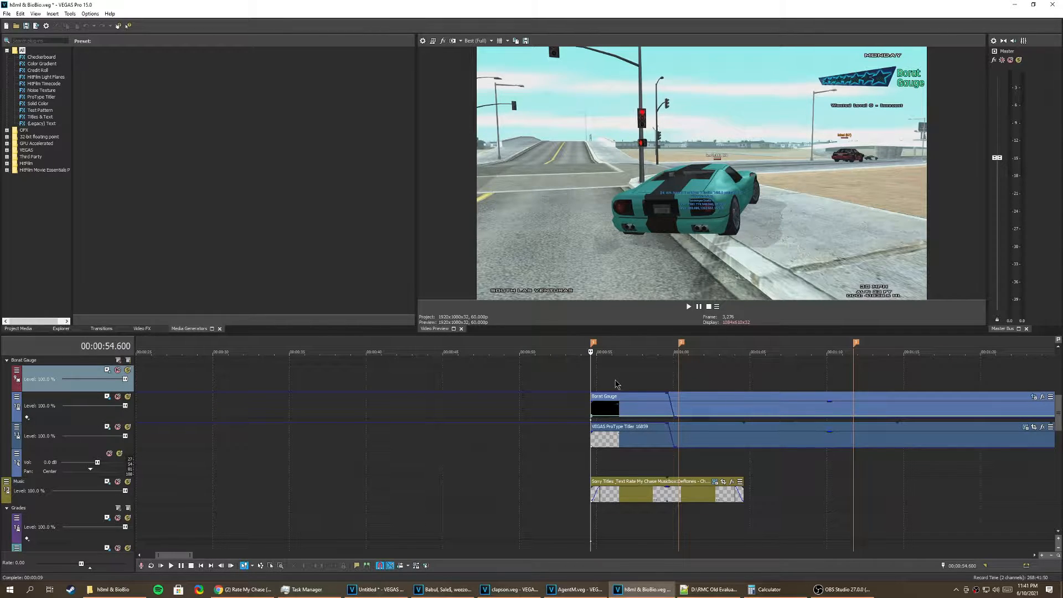
scroll(637, 415, "down", 4)
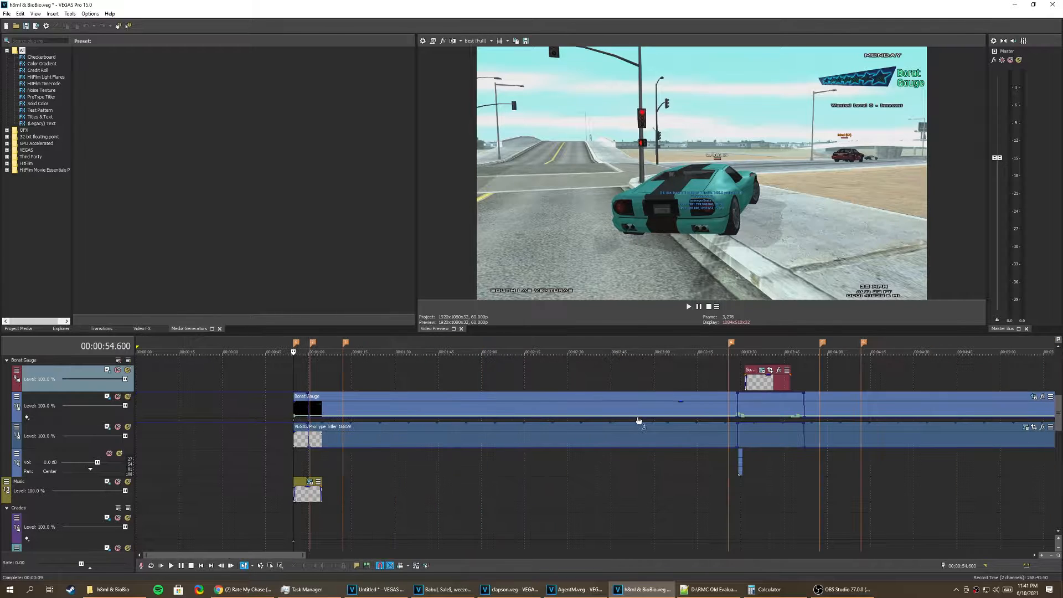
scroll(1058, 413, "down", 5)
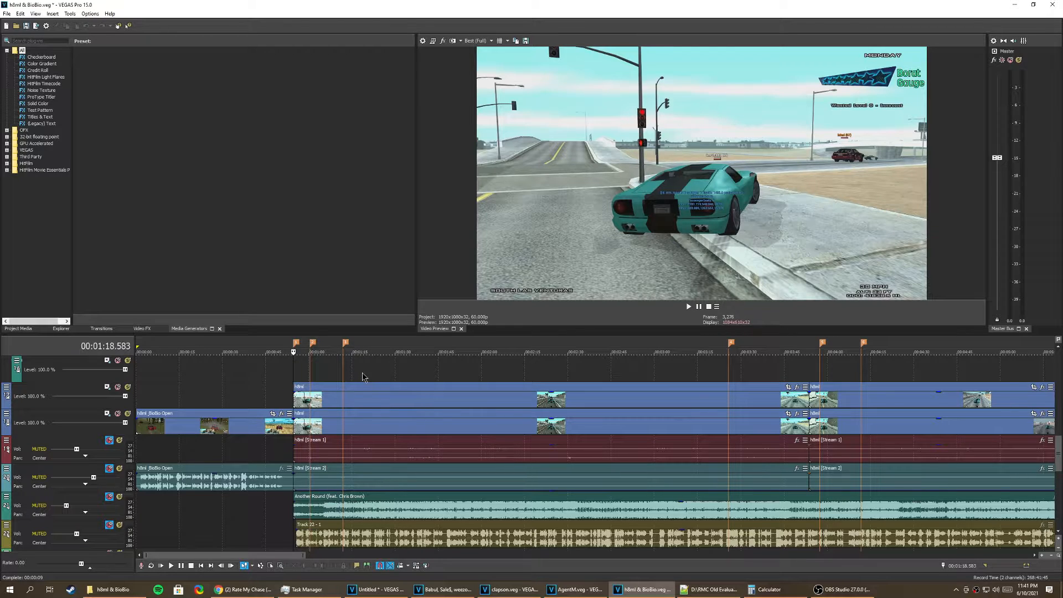
left_click(363, 377)
key("m")
right_click(365, 345)
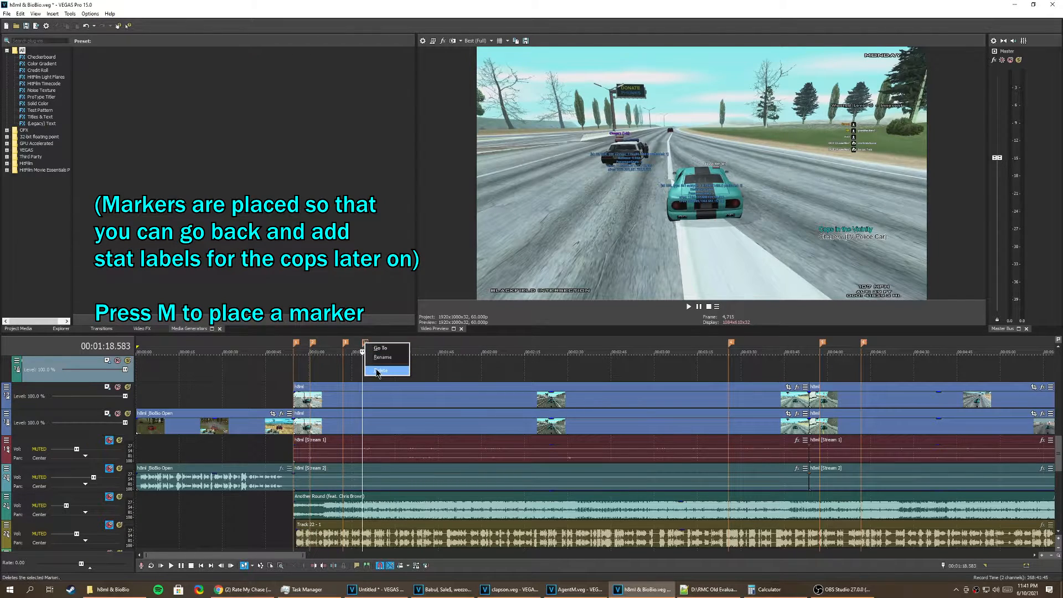
left_click(376, 371)
Step: Play across the marker at 1:11.733 to examine when the cop's stat label comes in
left_click(344, 368)
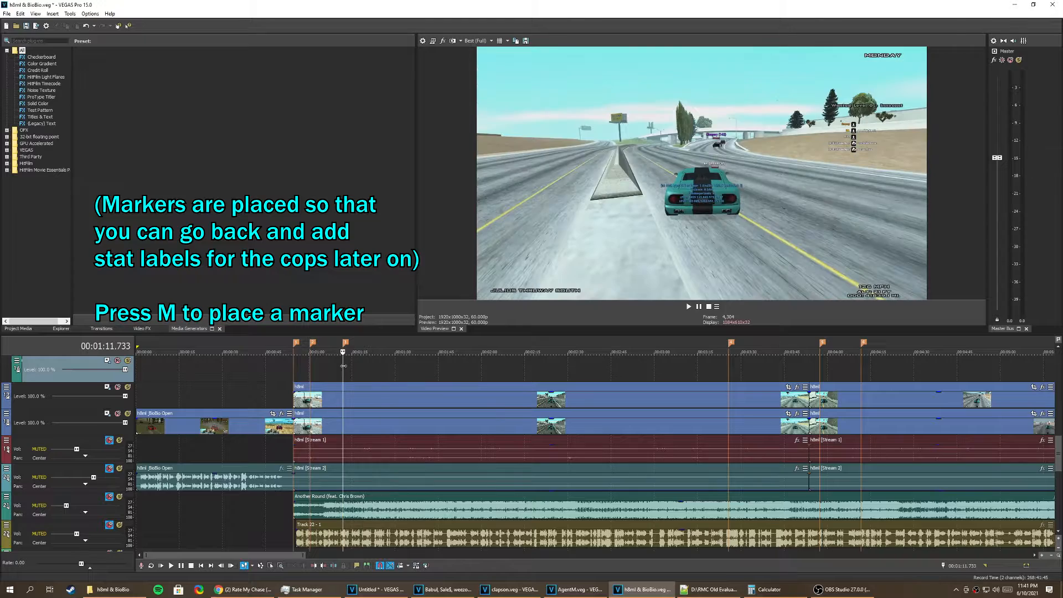
scroll(342, 373, "up", 4)
left_click(571, 373)
key("space")
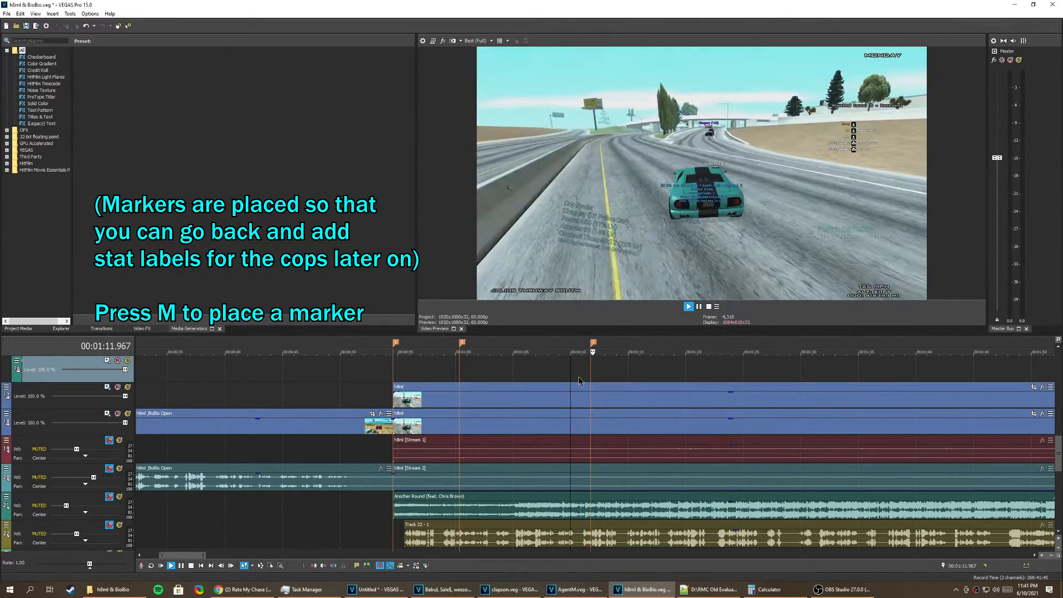
key("space")
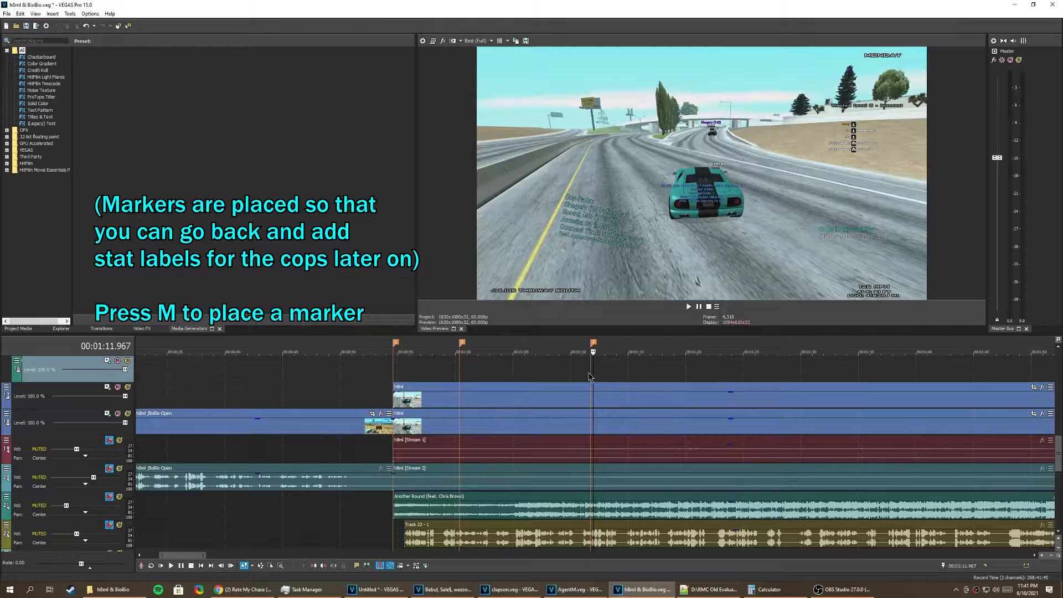
Step: Step frame by frame onto the marker at 1:11.733 and examine how markers are spread over the whole timeline
scroll(589, 376, "up", 5)
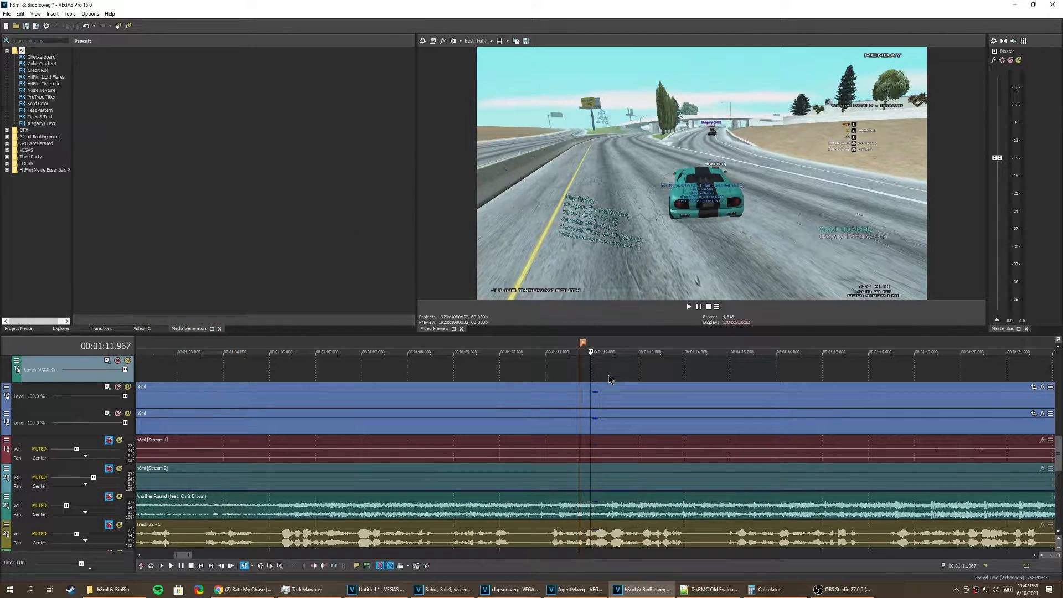
key("Left")
key("Left")
scroll(548, 371, "up", 5)
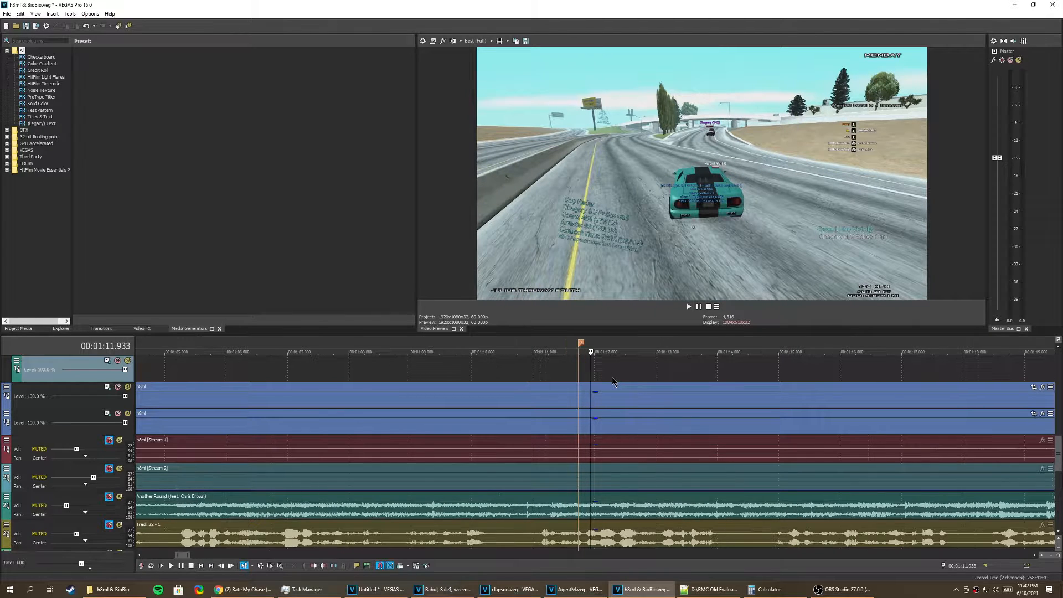
left_click(527, 372)
scroll(524, 373, "up", 2)
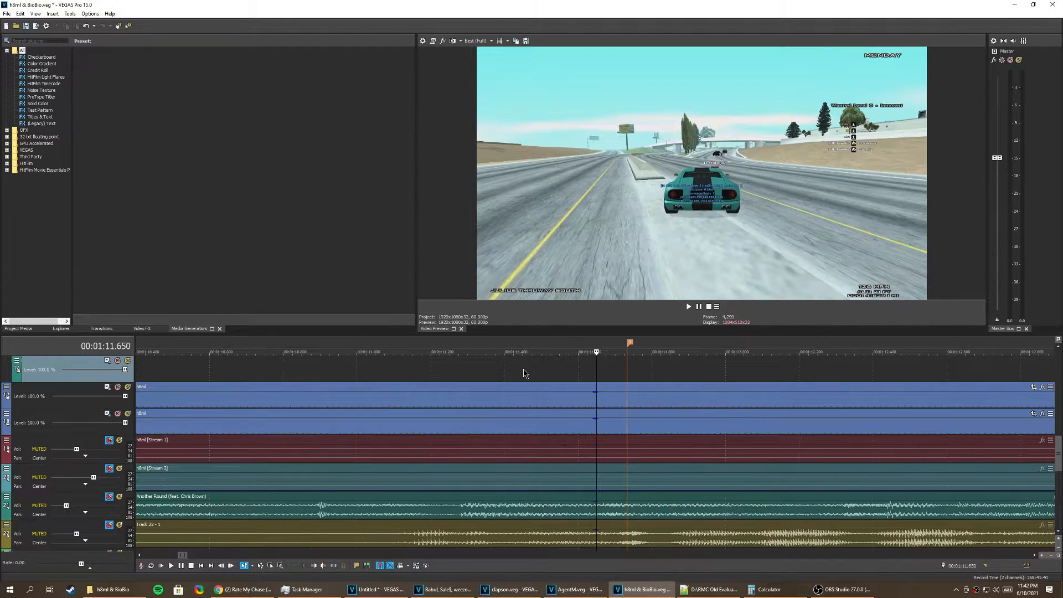
key("Right")
key("Right")
key("Right")
key("Right")
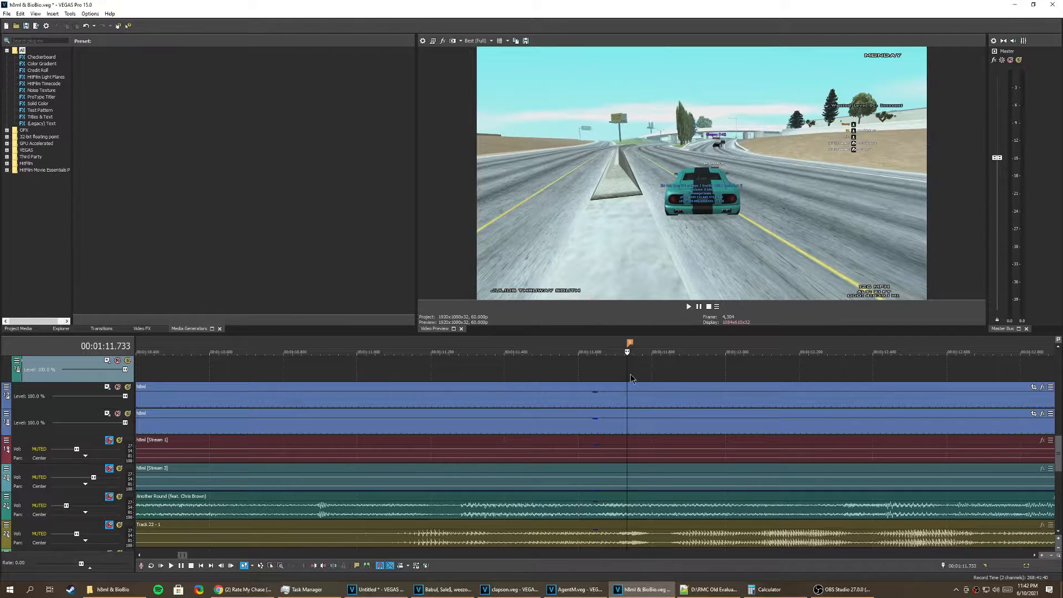
scroll(629, 384, "down", 8)
scroll(629, 385, "down", 9)
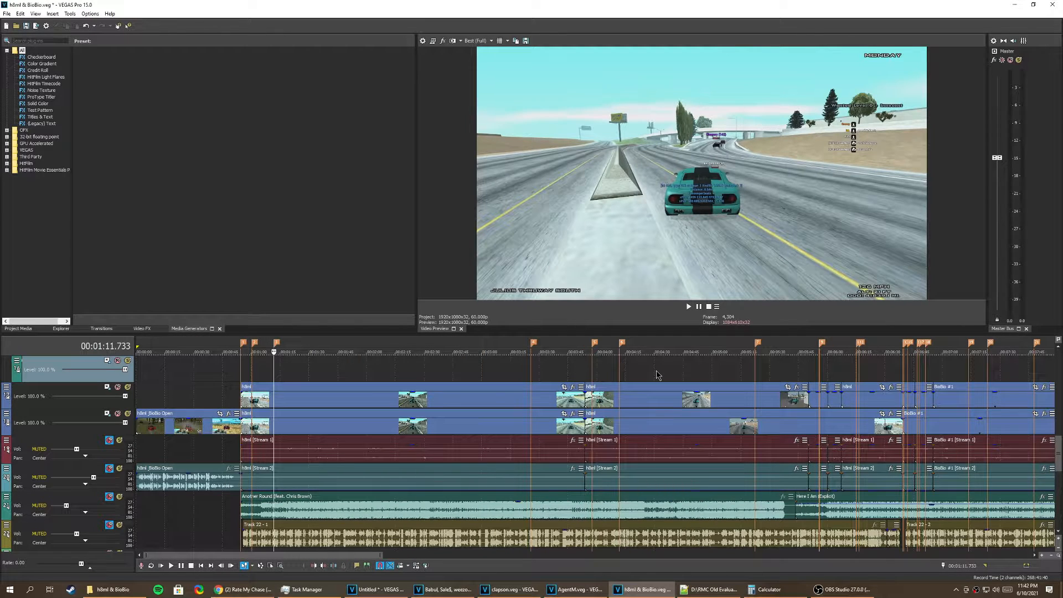
scroll(663, 375, "down", 3)
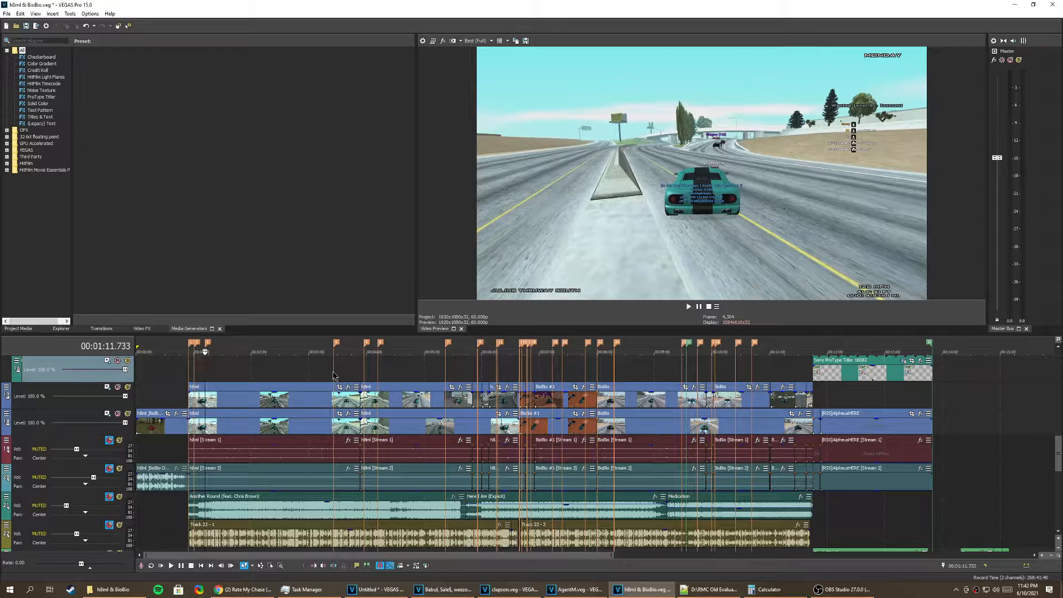
Step: Play across the marker near 3:25.7 to examine when the cops' stat labels come in
left_click(333, 373)
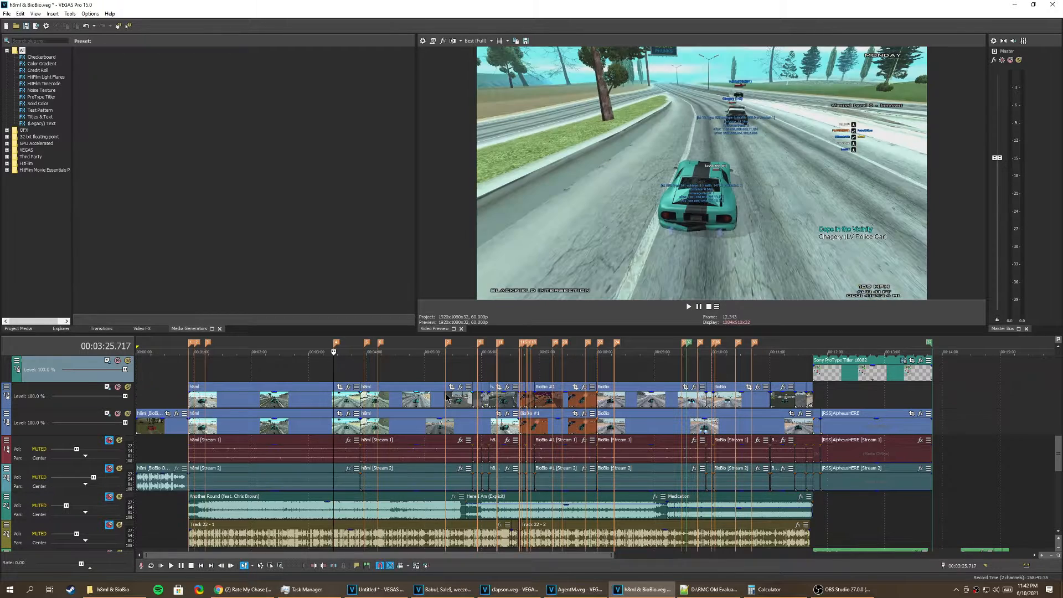
scroll(332, 373, "up", 8)
left_click(582, 376)
key("space")
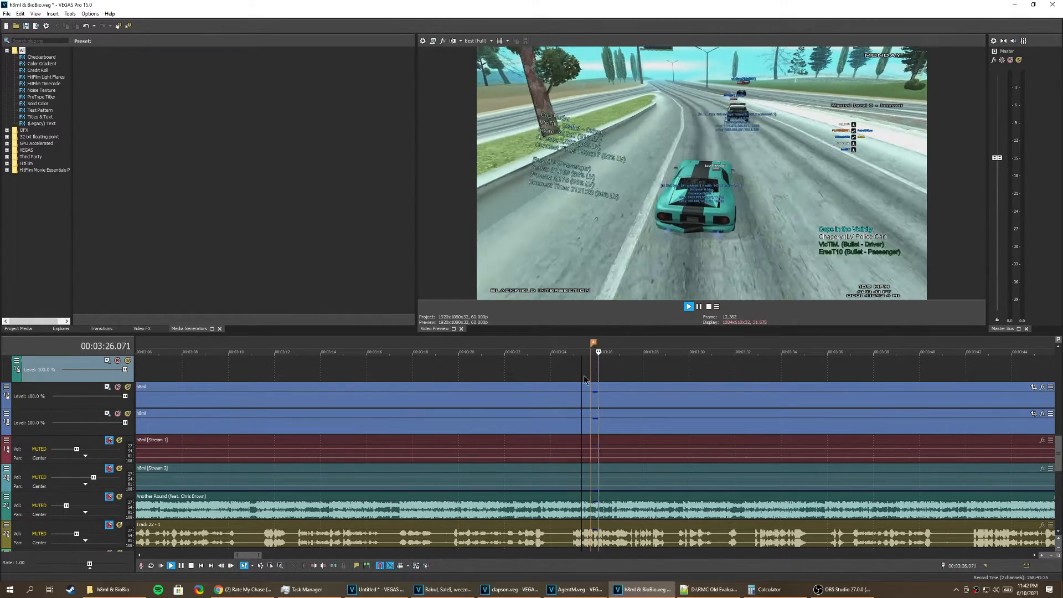
scroll(643, 395, "down", 8)
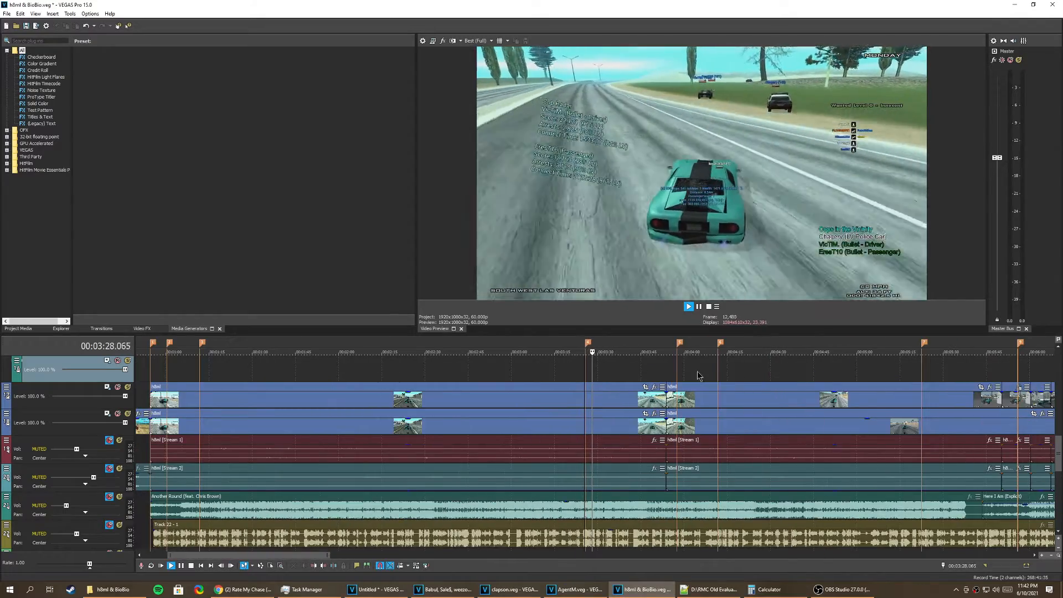
Step: Play across the markers just after 3:57 and 4:11 to examine the stat labels at each one
left_click(675, 375)
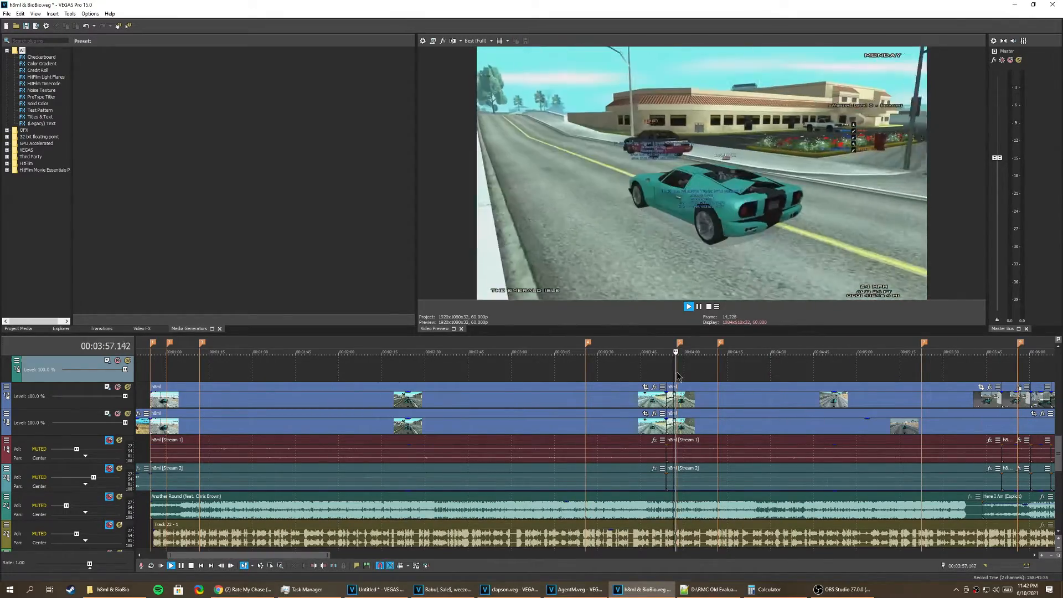
scroll(677, 375, "up", 7)
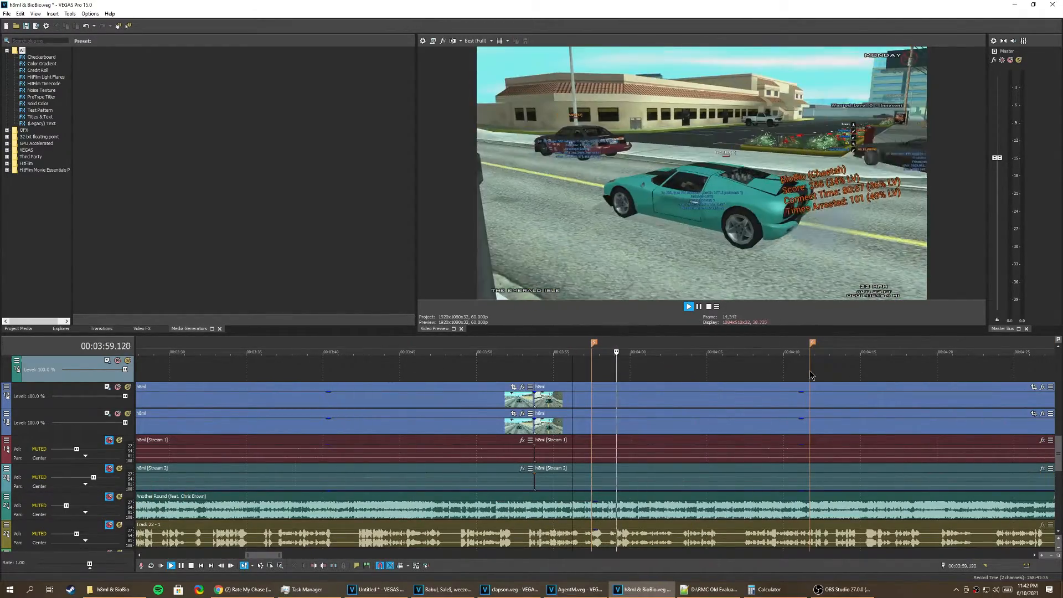
left_click(805, 371)
key("space")
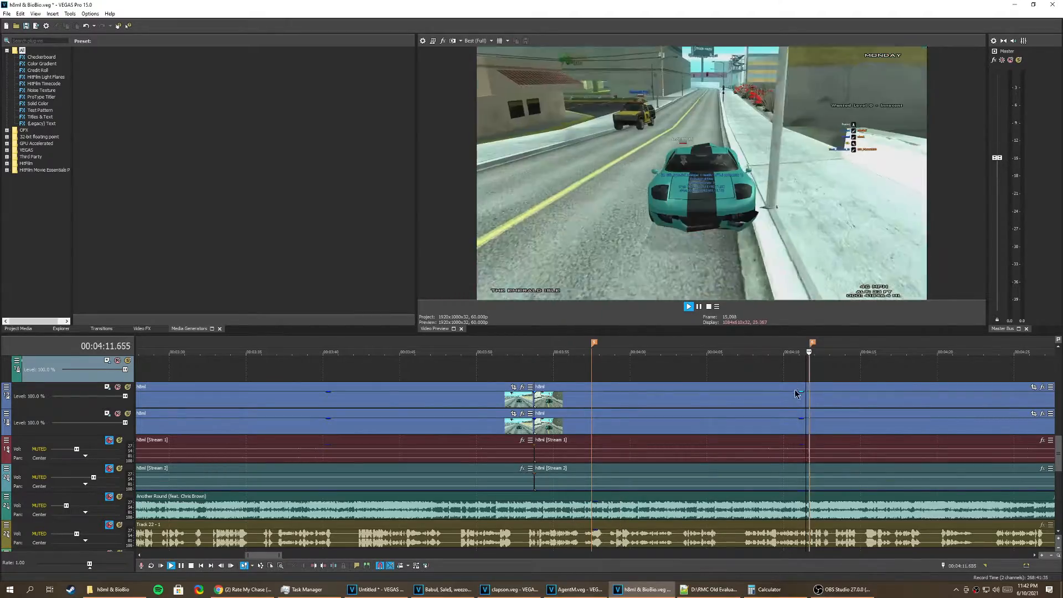
scroll(711, 404, "down", 5)
scroll(711, 404, "down", 3)
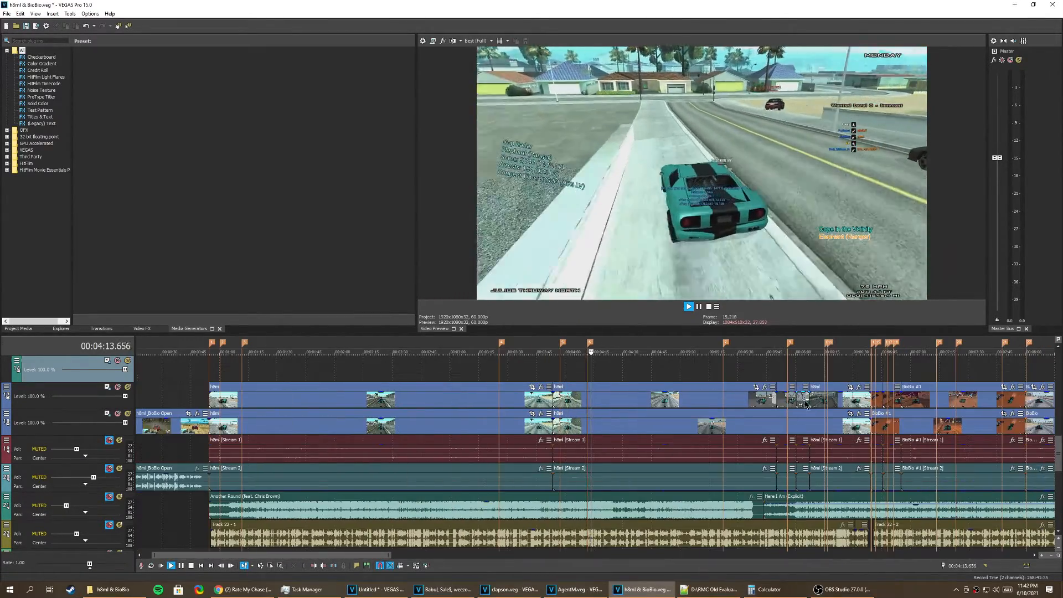
key("space")
Step: Play across the closely spaced markers from about 6:39 to examine how several cops' stat labels follow one another
left_click(865, 375)
scroll(861, 376, "up", 4)
scroll(862, 376, "up", 6)
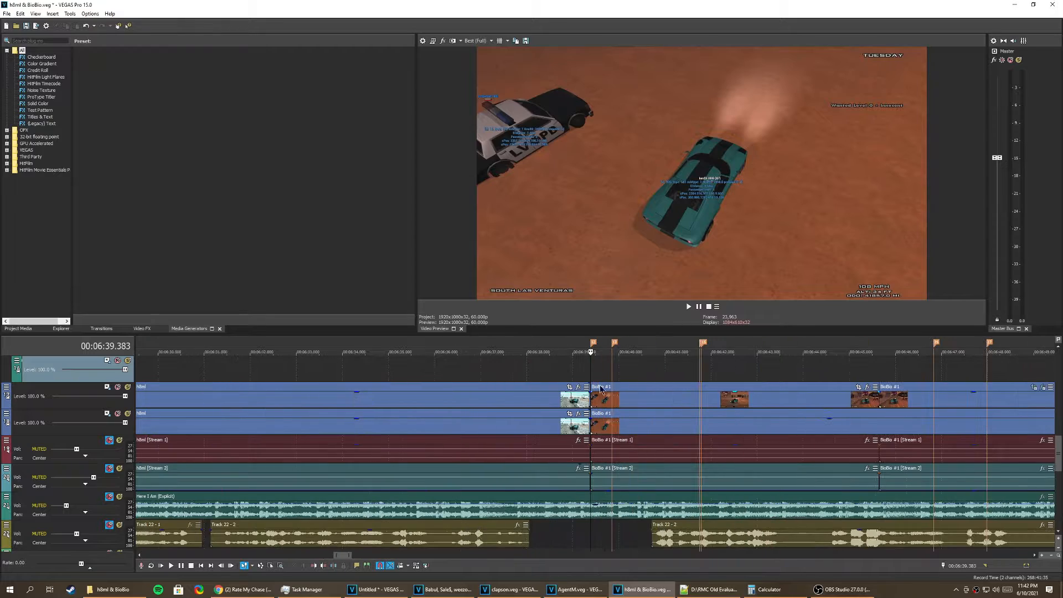
key("space")
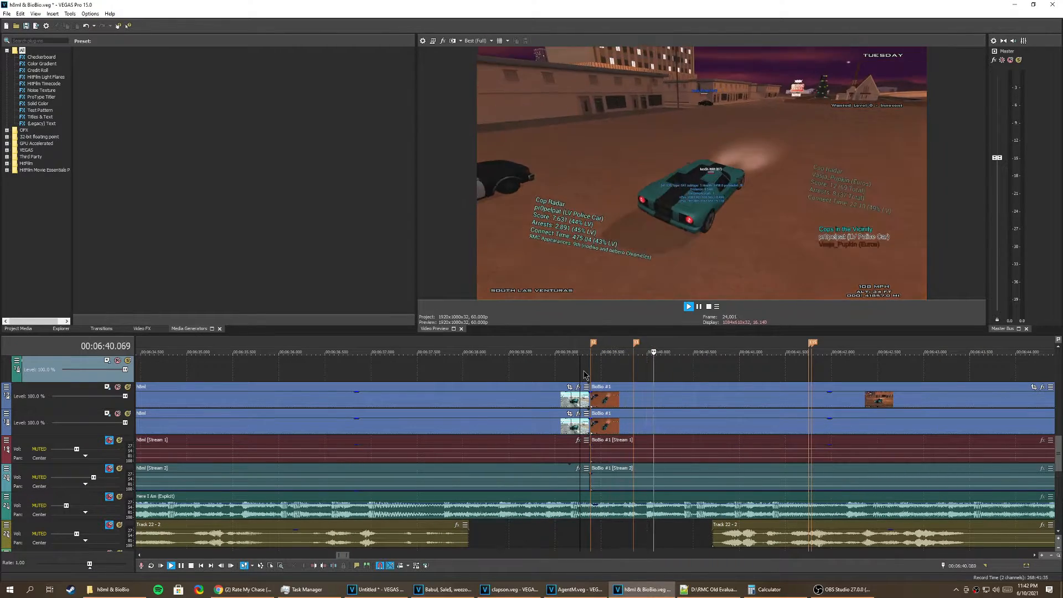
scroll(643, 391, "down", 3)
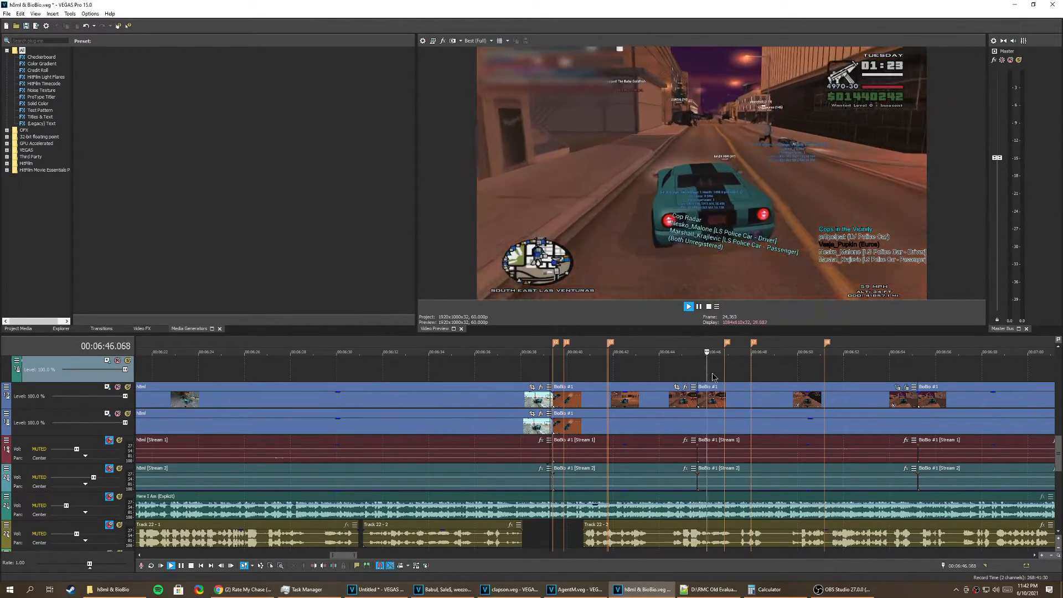
scroll(692, 388, "down", 2)
scroll(690, 388, "down", 8)
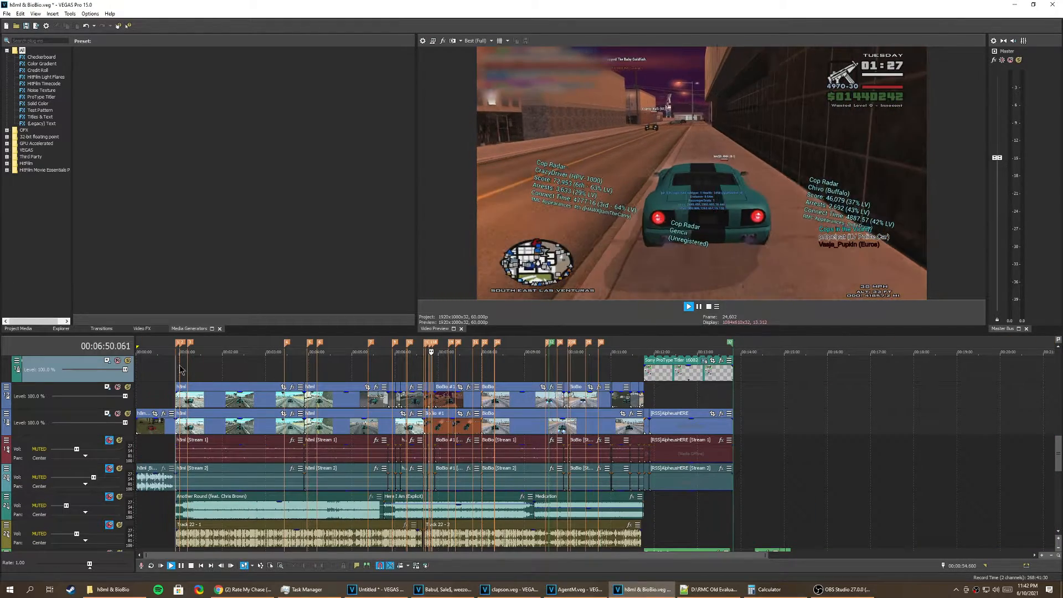
Step: Return to the marker at 1:11.733, examine the text event on the Cops track there, and dismiss the driver notification
left_click(180, 368)
scroll(933, 413, "up", 2)
scroll(933, 413, "up", 3)
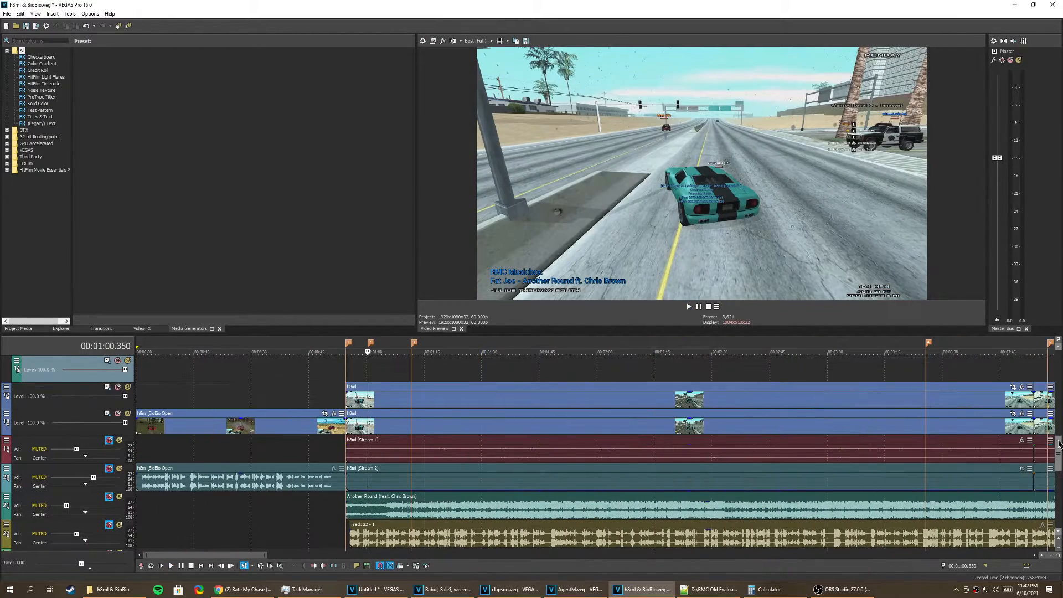
scroll(461, 469, "up", 3)
left_click(411, 441)
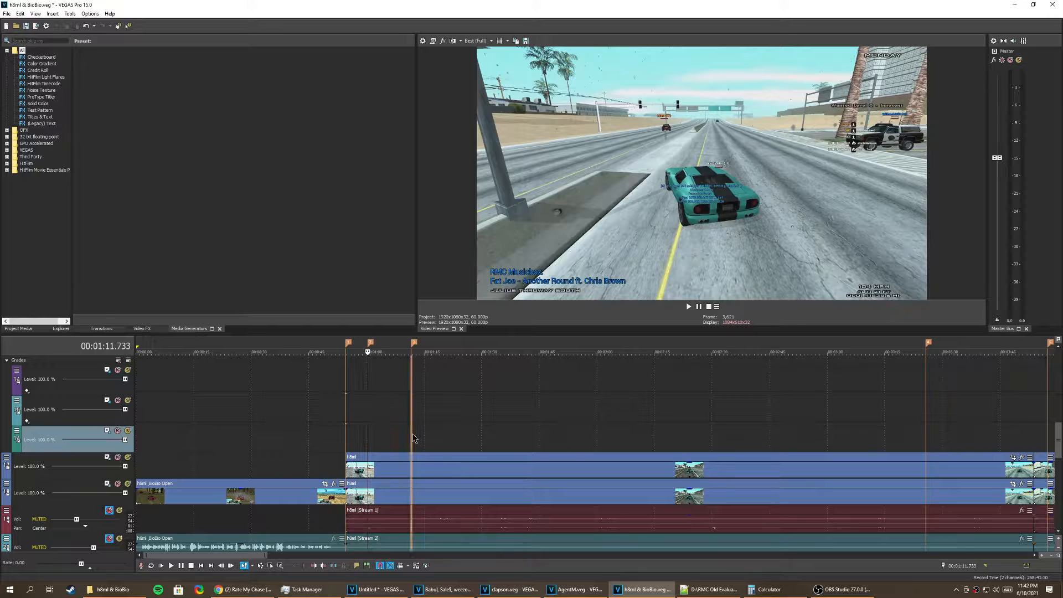
scroll(1054, 436, "up", 2)
scroll(1054, 436, "up", 5)
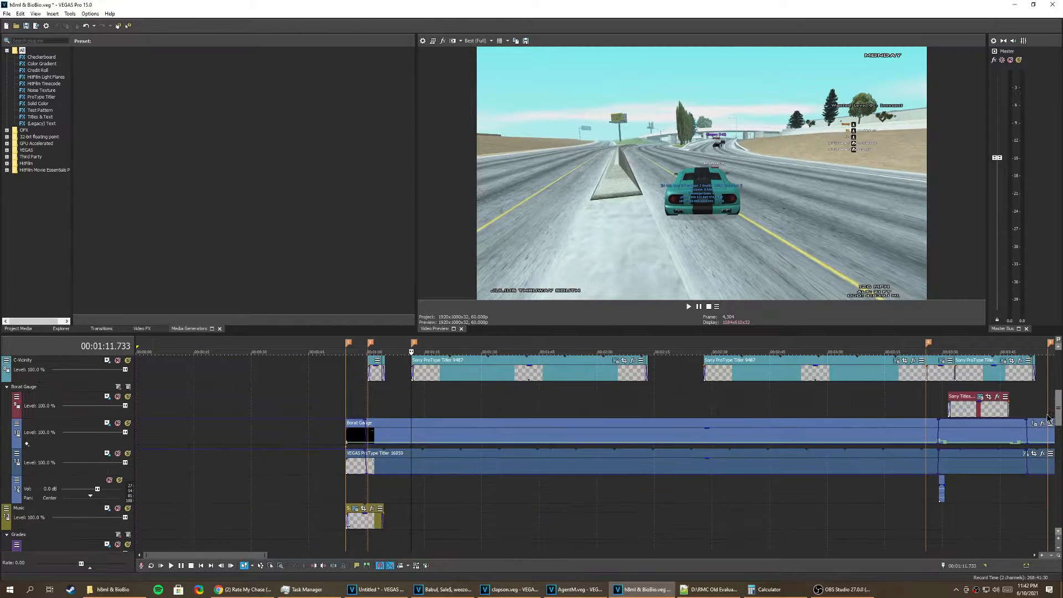
scroll(635, 425, "up", 2)
scroll(635, 425, "up", 4)
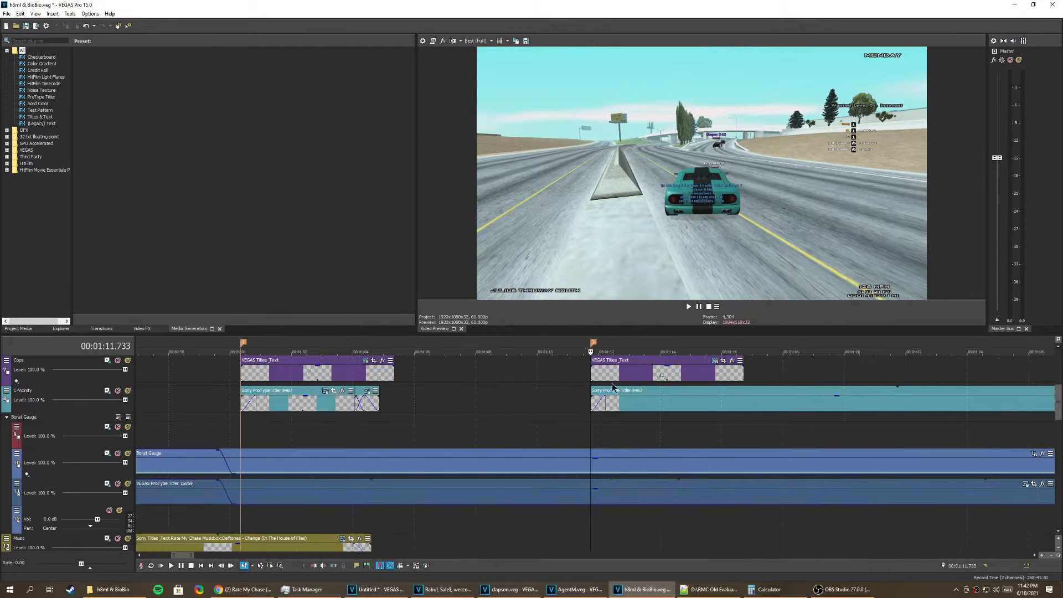
left_click(616, 383)
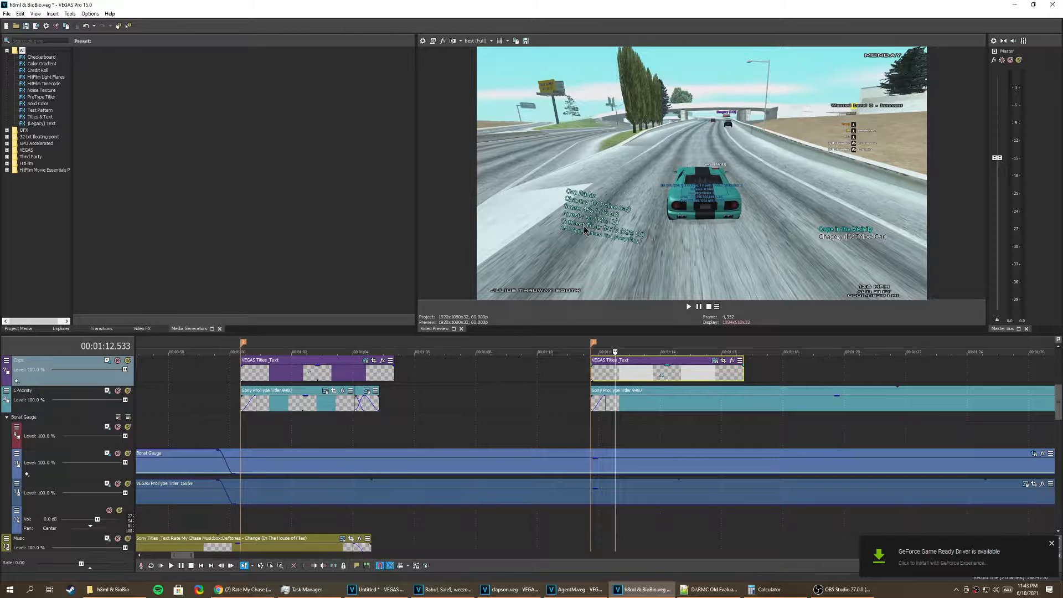
left_click(1052, 544)
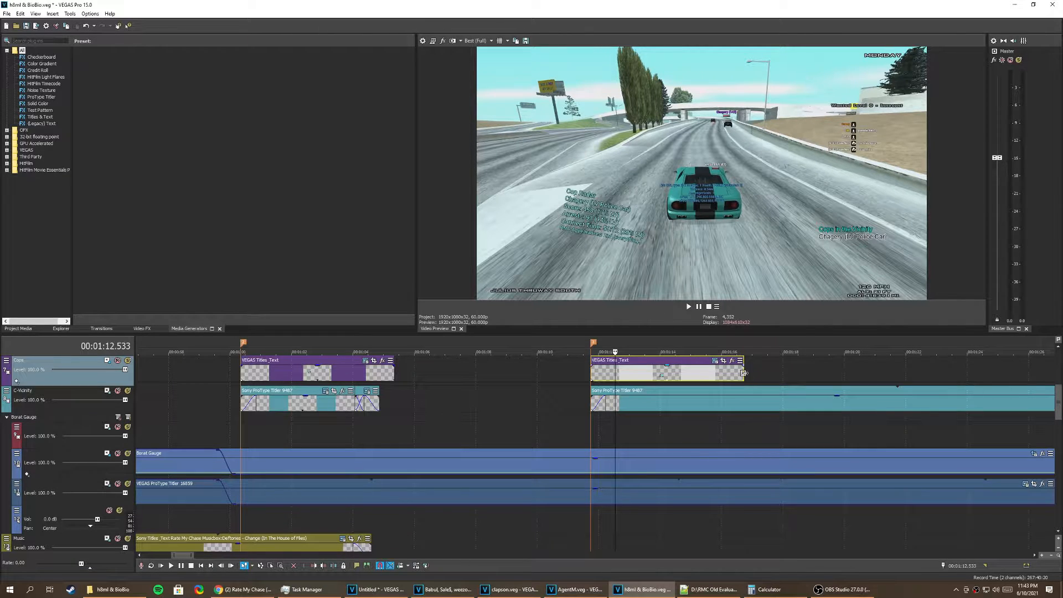
Step: Insert a text media event on the Cops track at 1:18.100, in the empty space after the existing labels
scroll(742, 377, "down", 2)
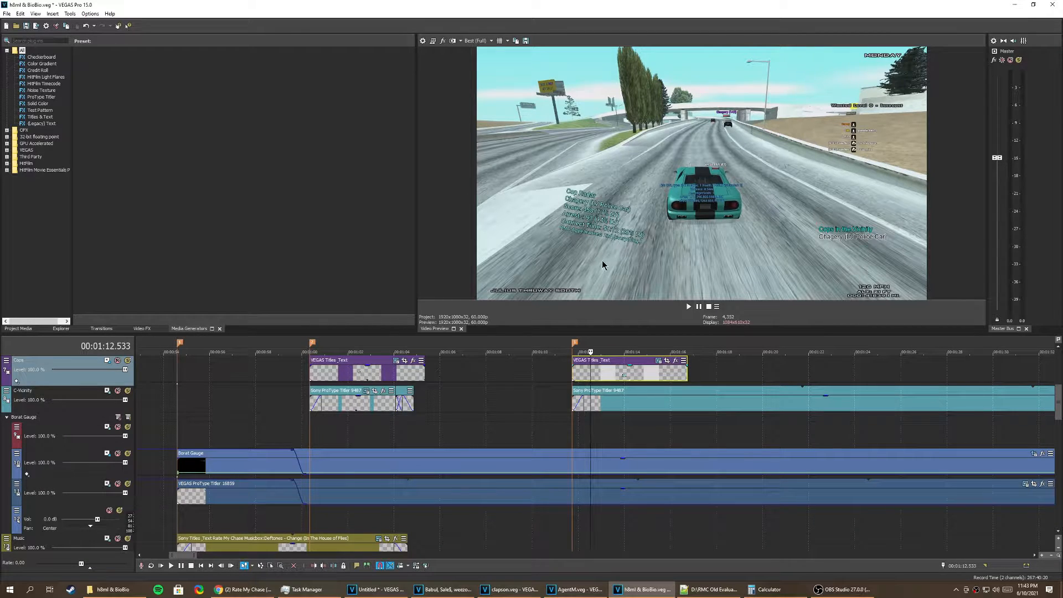
right_click(721, 372)
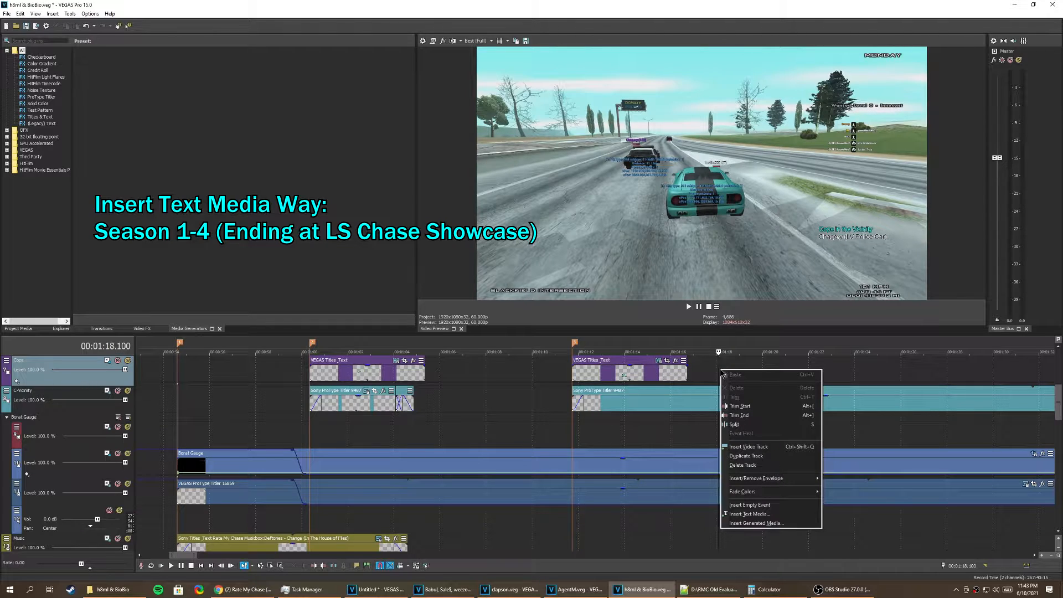
right_click(721, 366)
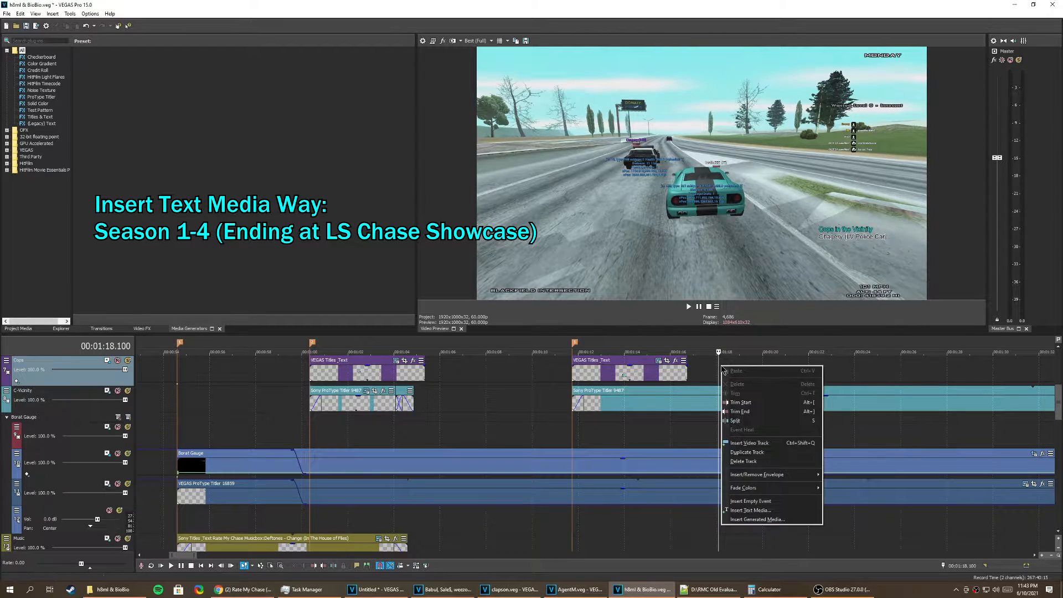
left_click(767, 515)
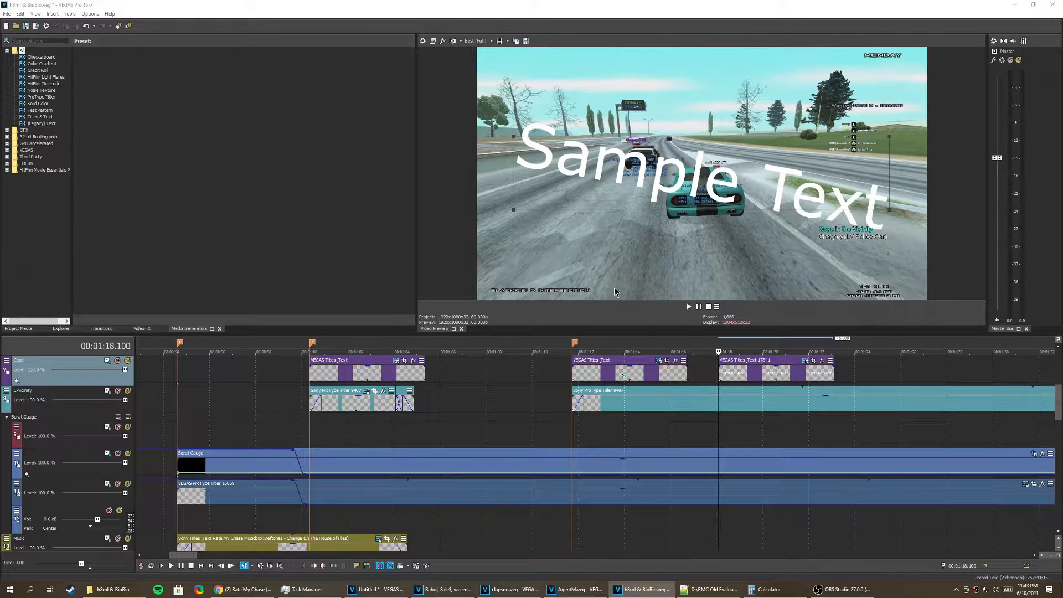
scroll(642, 381, "down", 2)
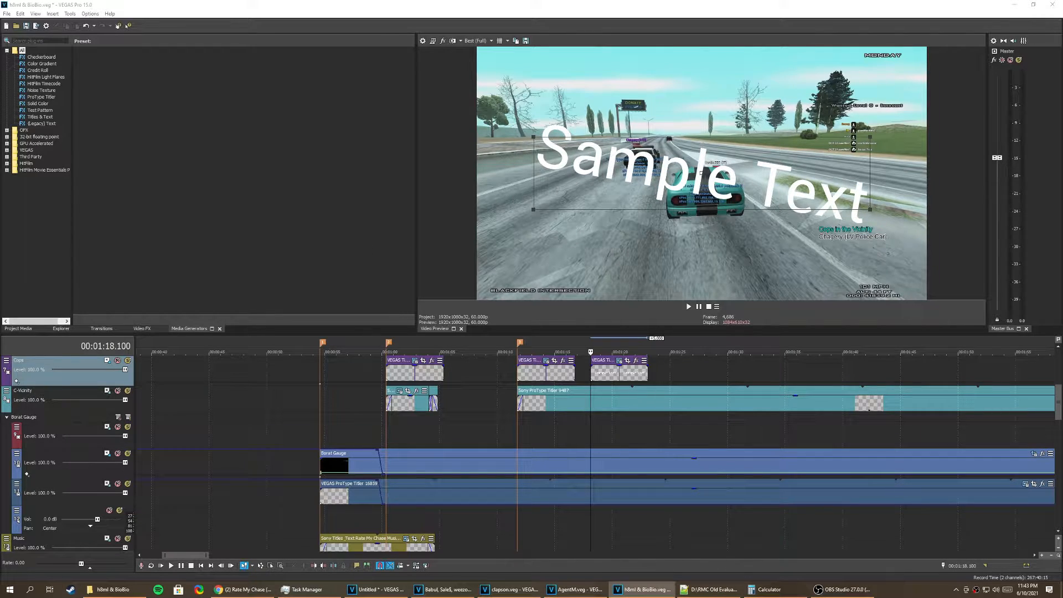
Step: Set the font size of the new event's sample text to 16
left_click_drag(416, 213, 518, 234)
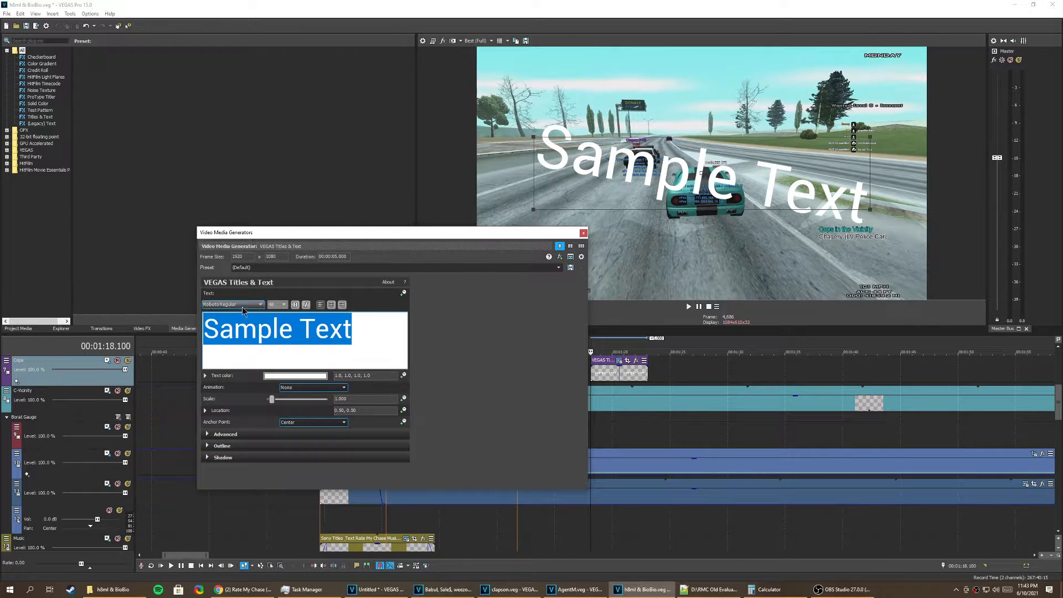
left_click(373, 334)
left_click_drag(373, 334, 206, 334)
left_click(274, 304)
type("16")
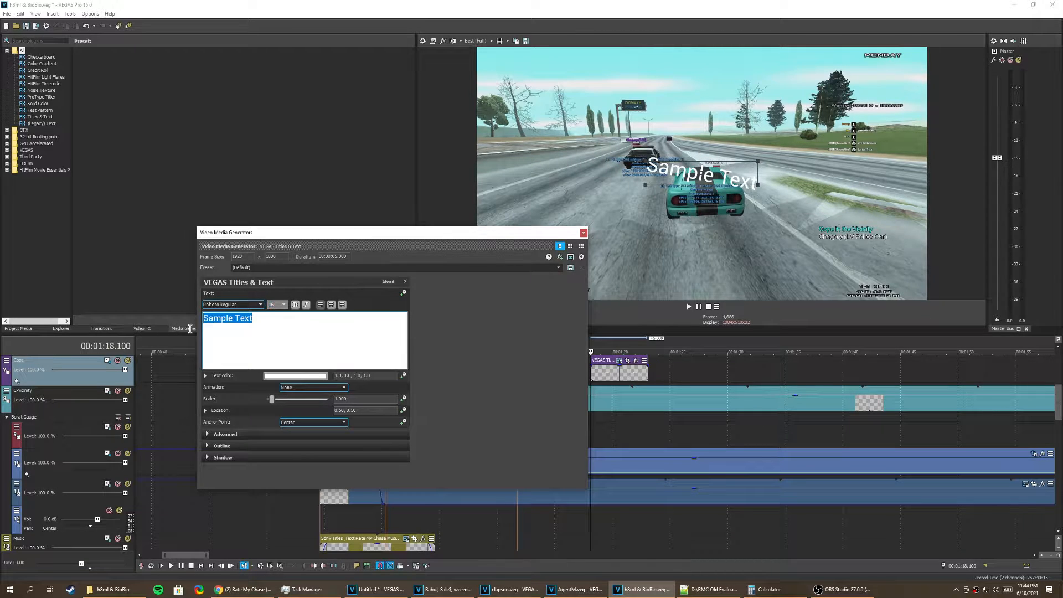
type("Cop")
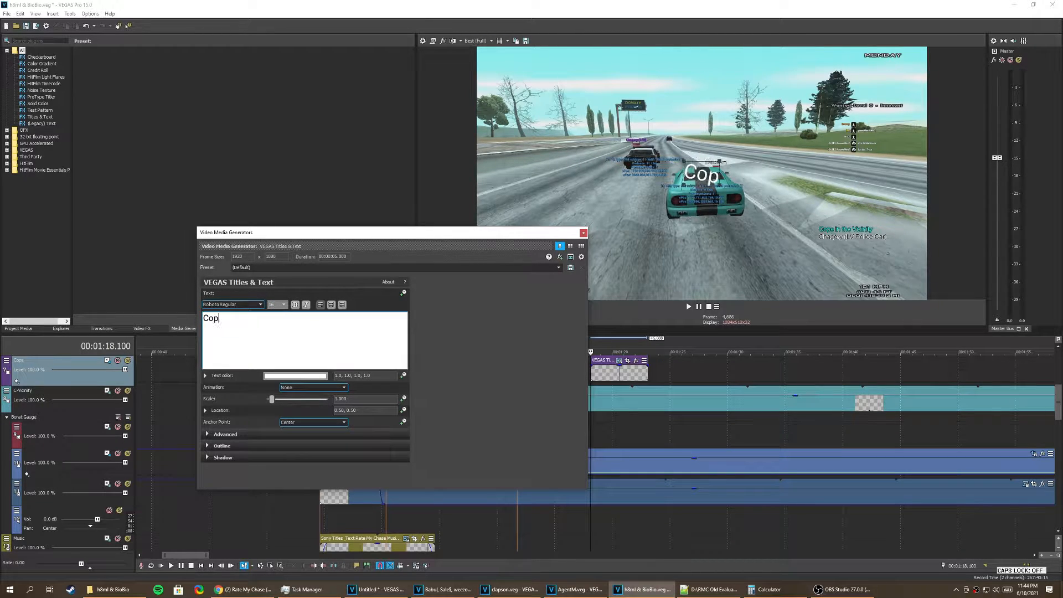
type(" Radar")
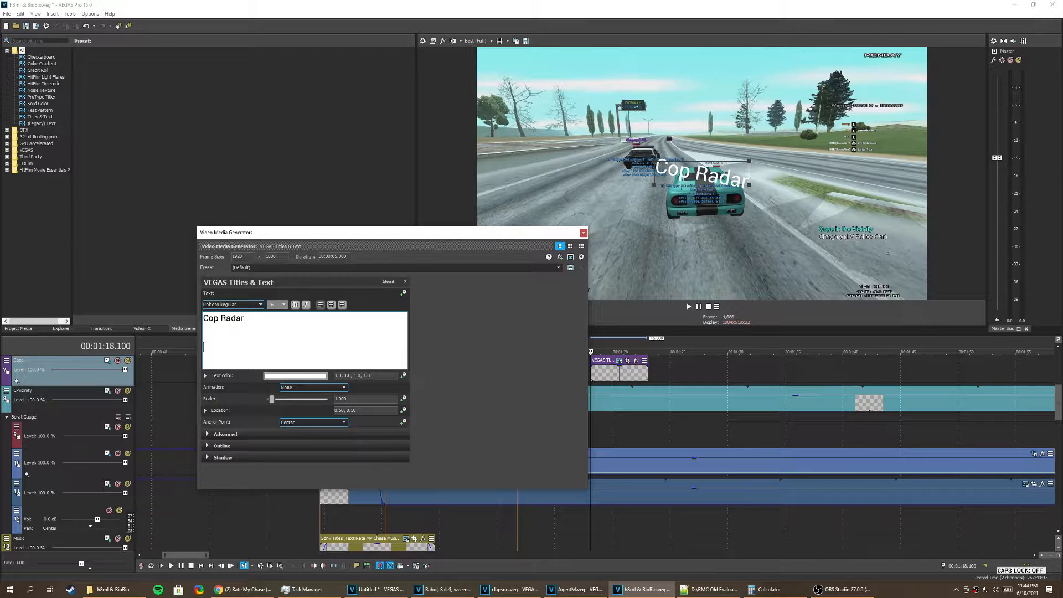
Step: Replace the sample text with a "Cop Radar" line and a line with the cop's name followed by "(LV Police Car)"
key("Return")
type("Chagery")
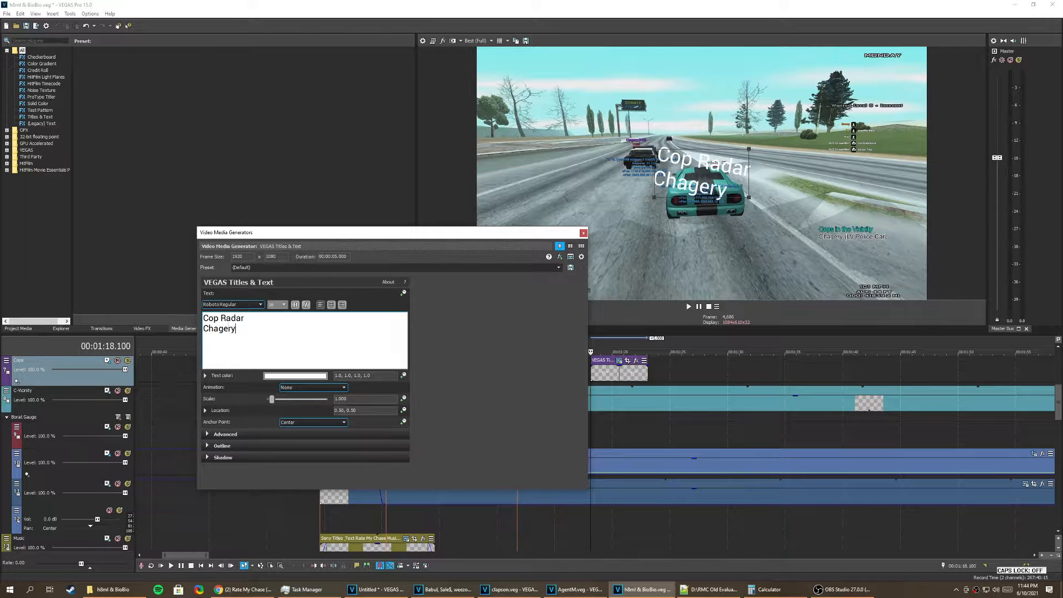
type(" (LV Pol")
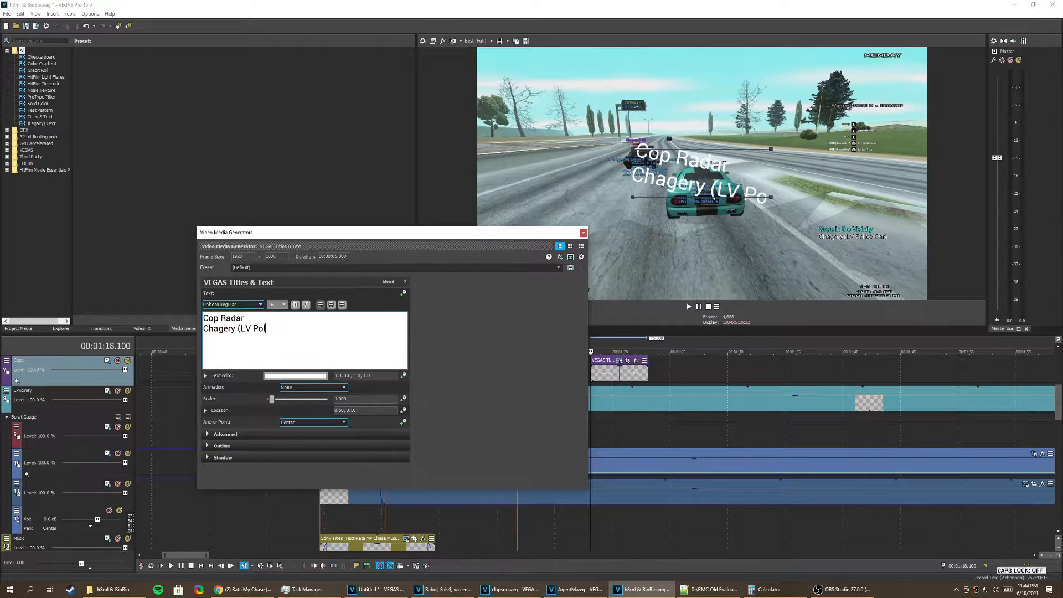
type("ice Car)")
key("Return")
Step: Add the lines "Score:", "Arrests:" and "Connect Time:" below the cop's name and close the text settings
type("S")
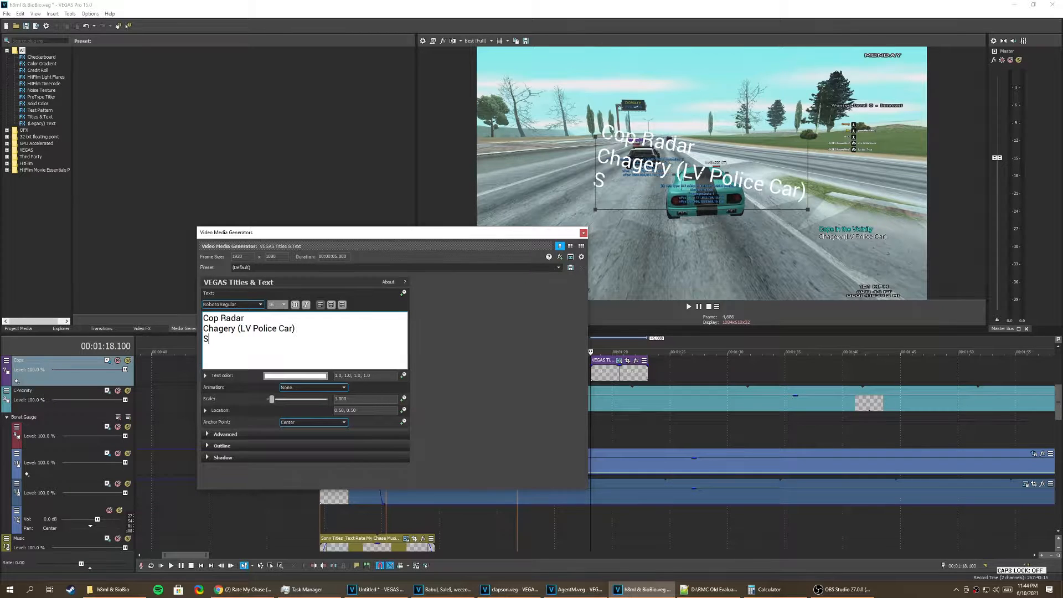
type("core:")
key("Return")
type("Arrests:")
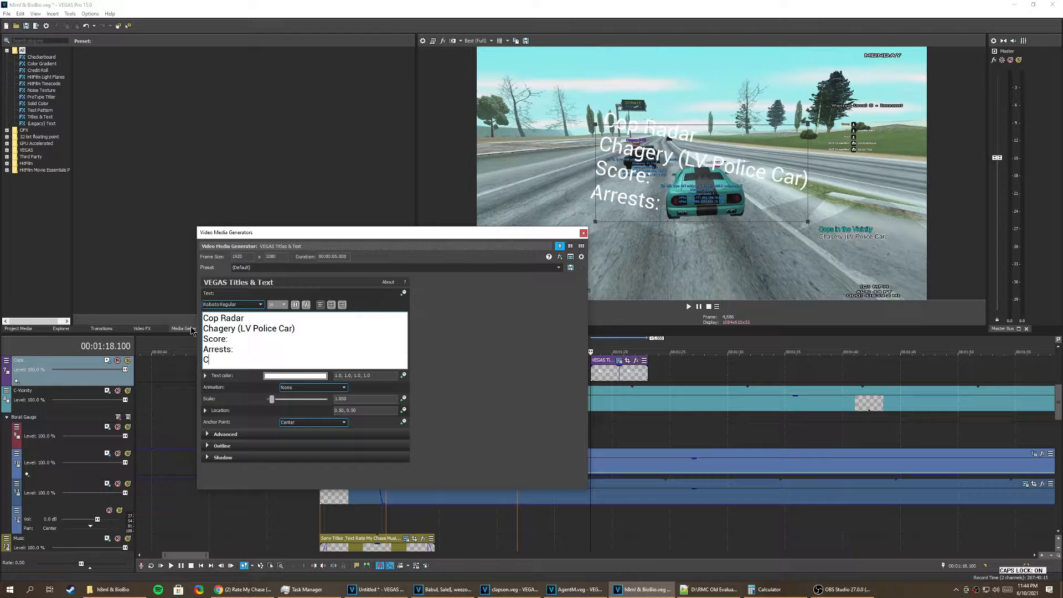
key("Return")
type("Connect Time:")
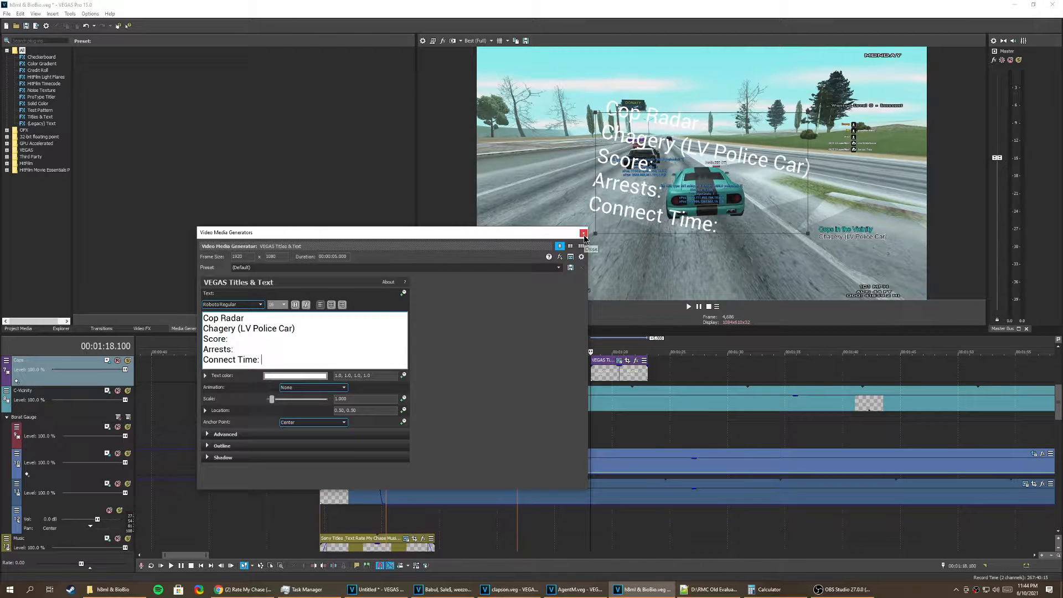
left_click(584, 233)
Step: Switch to clapson.txt in Notepad++, move its window beside the preview, and examine how the cop stats are laid out
left_click(711, 591)
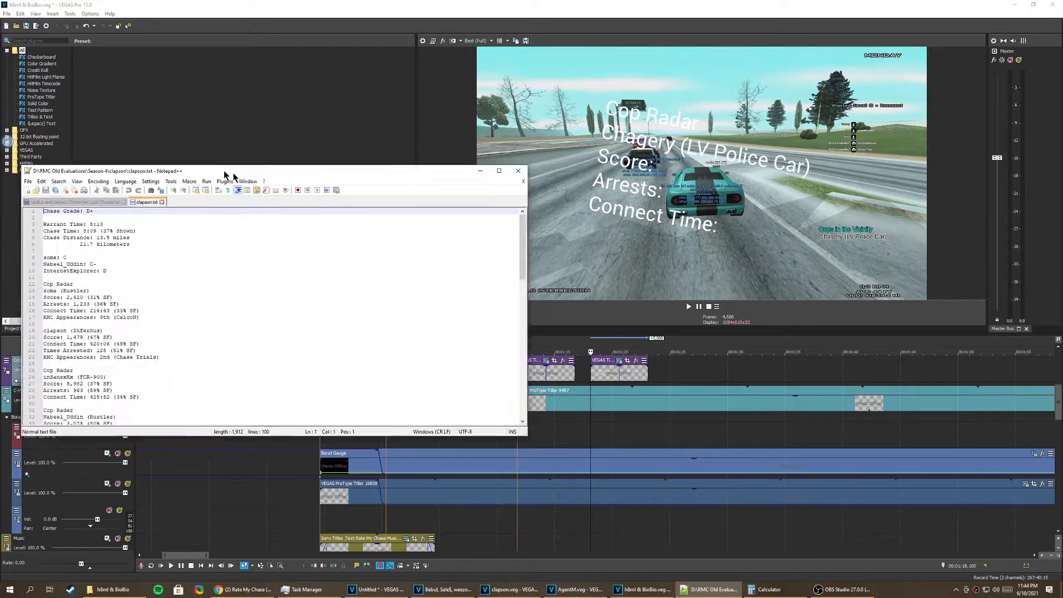
left_click_drag(225, 170, 497, 238)
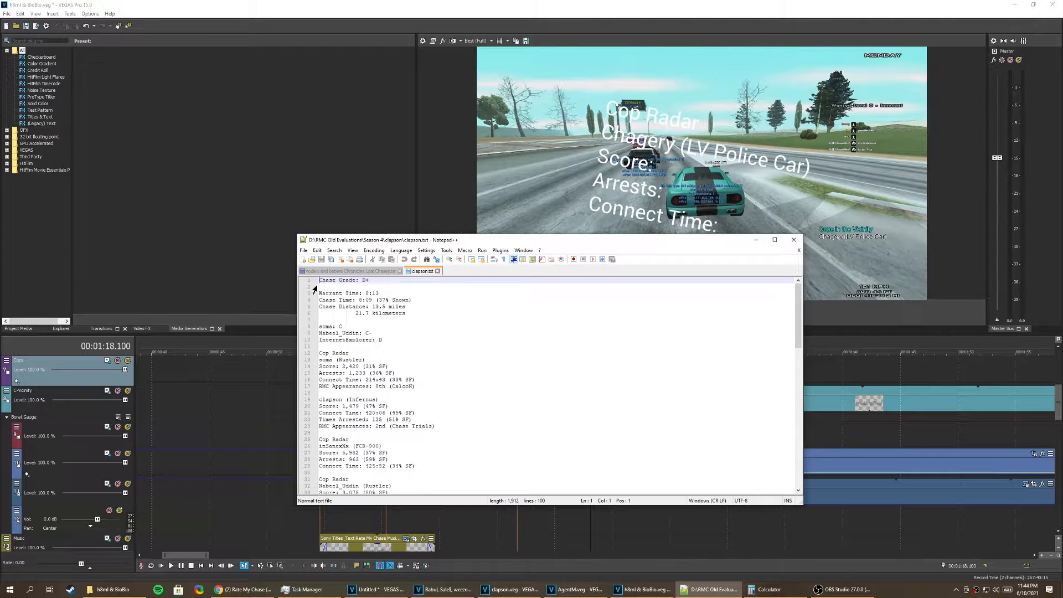
scroll(454, 339, "down", 20)
scroll(443, 372, "up", 20)
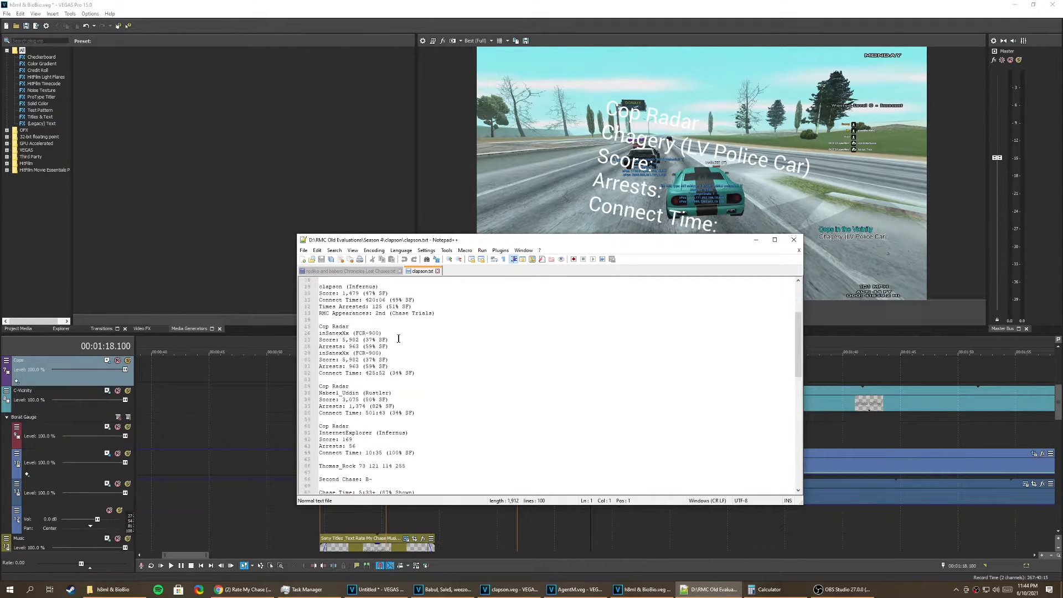
Step: Insert four blank lines at the top of clapson.txt and place the cursor on the first line
key("Return")
key("Return")
key("Return")
key("Return")
left_click(343, 281)
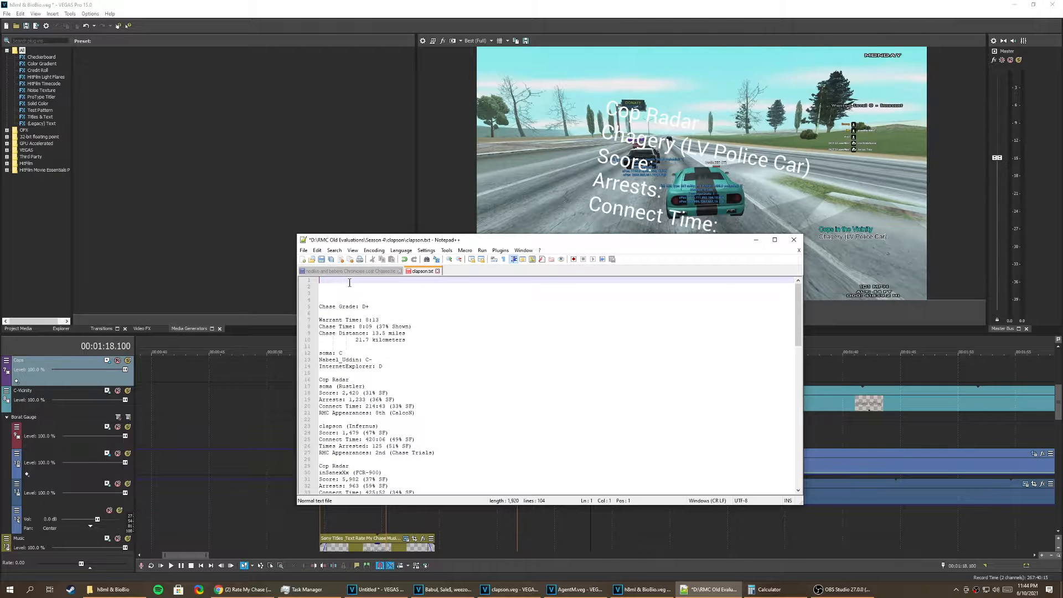
Step: Write a template block starting with "Cop Radar", an empty line for the name, and the lines "Score:", "Arrests:" and "Connect Time:"
type("Cop Radar")
key("Return")
key("Return")
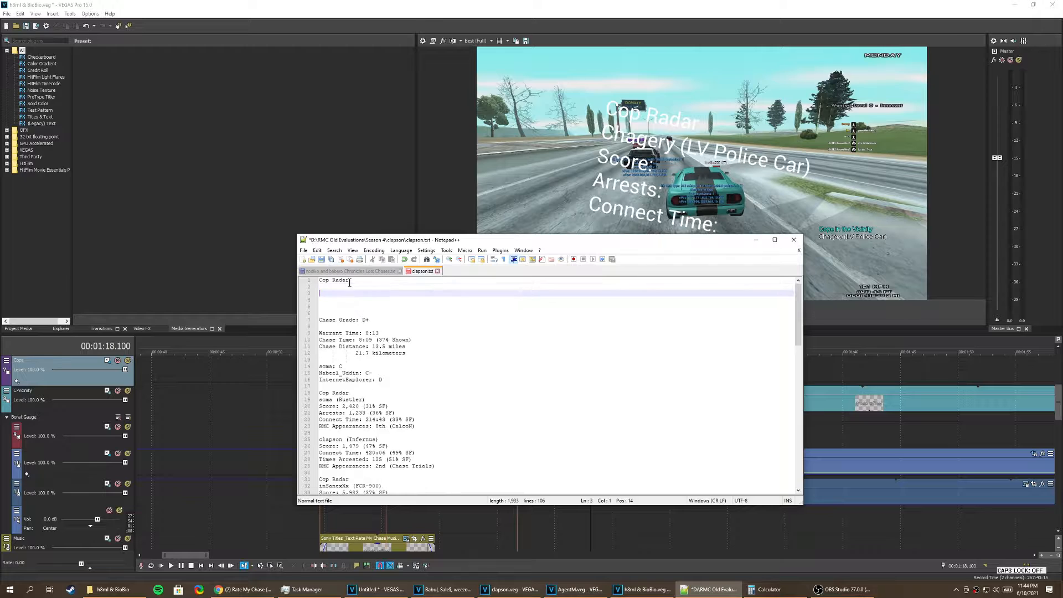
type("Score:")
key("Return")
key("Caps_Lock")
type("A")
key("Caps_Lock")
type("r")
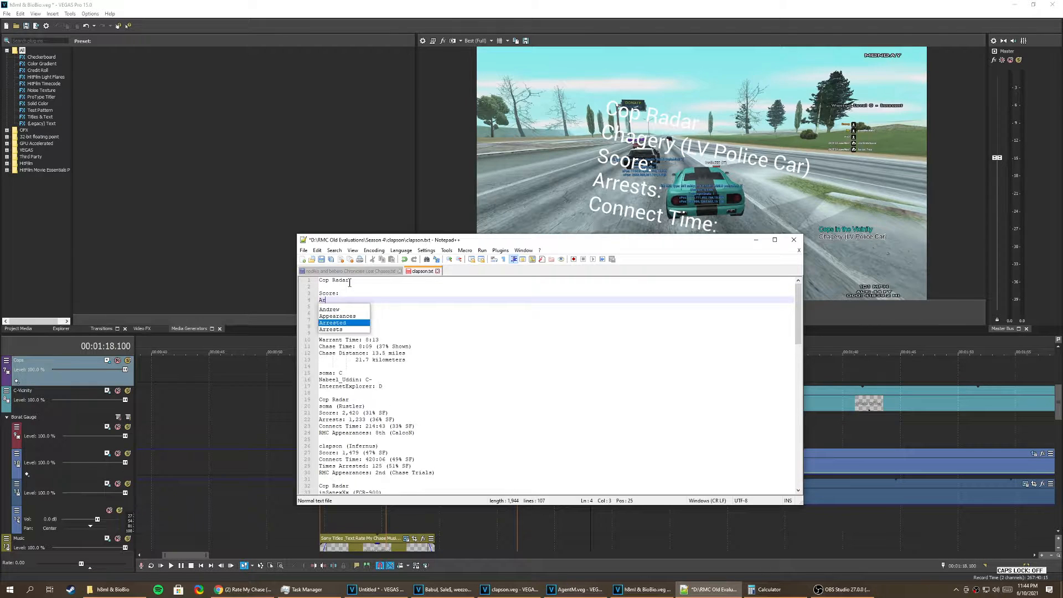
type("rests:")
key("Return")
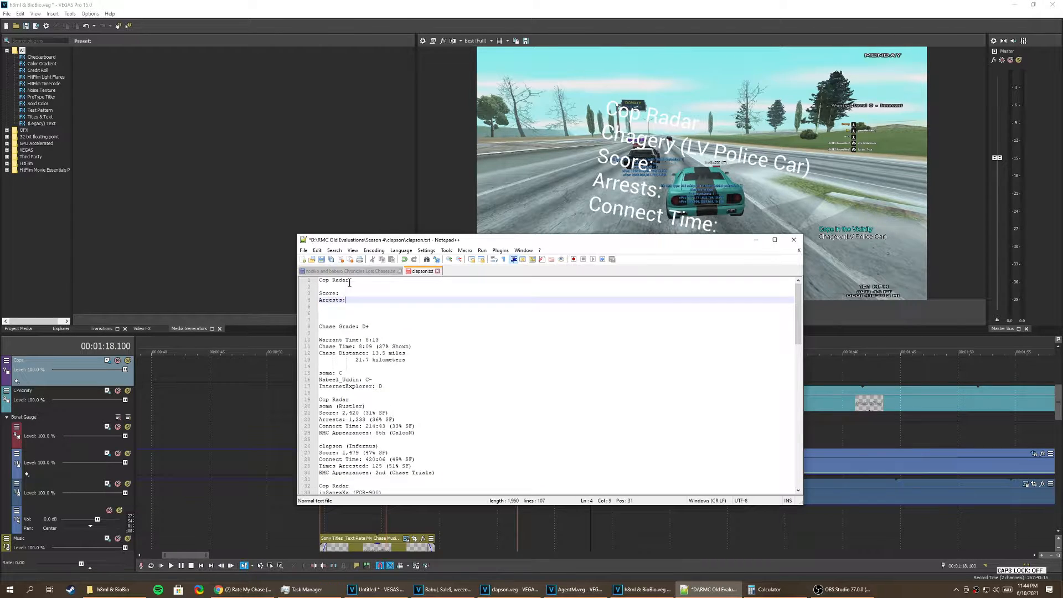
type("Connect Time:")
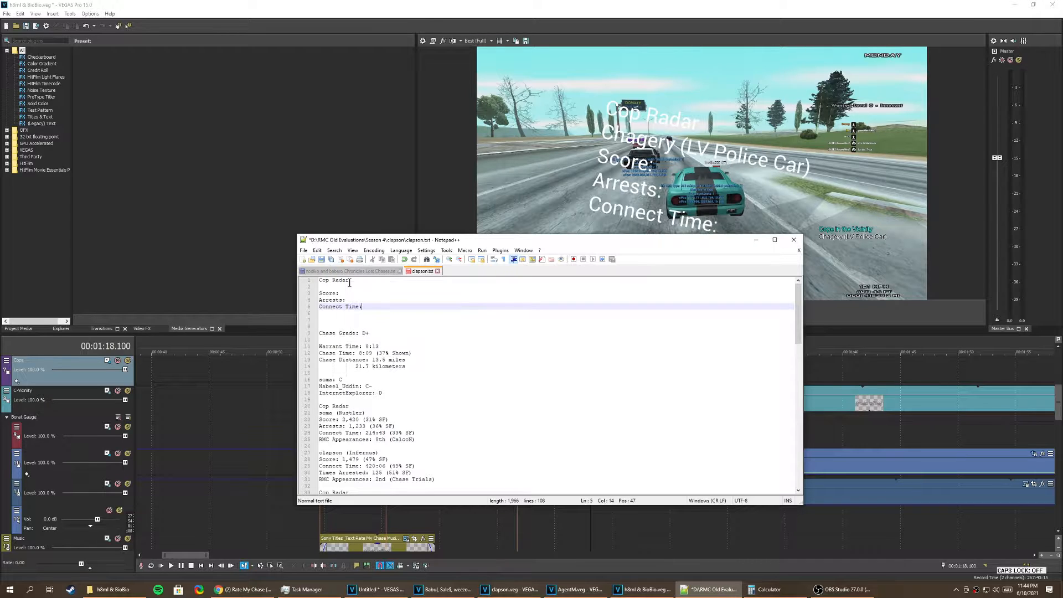
Step: Copy the whole Cop Radar template block and paste it repeatedly below the original, separating the copies with empty lines
left_click_drag(374, 307, 316, 280)
key("ctrl+c")
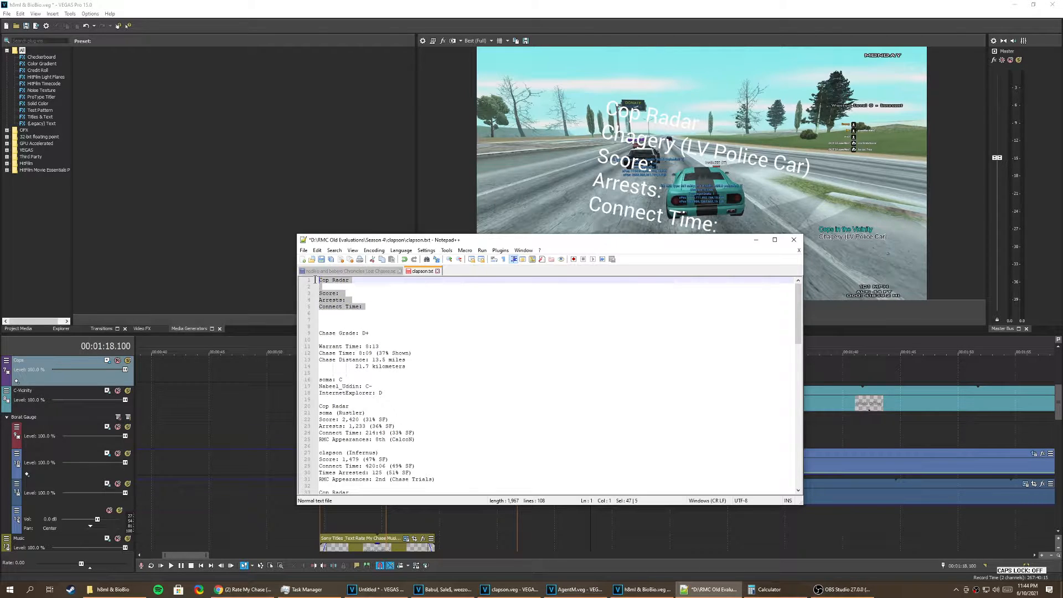
left_click(390, 307)
key("Return")
key("Return")
key("ctrl+v")
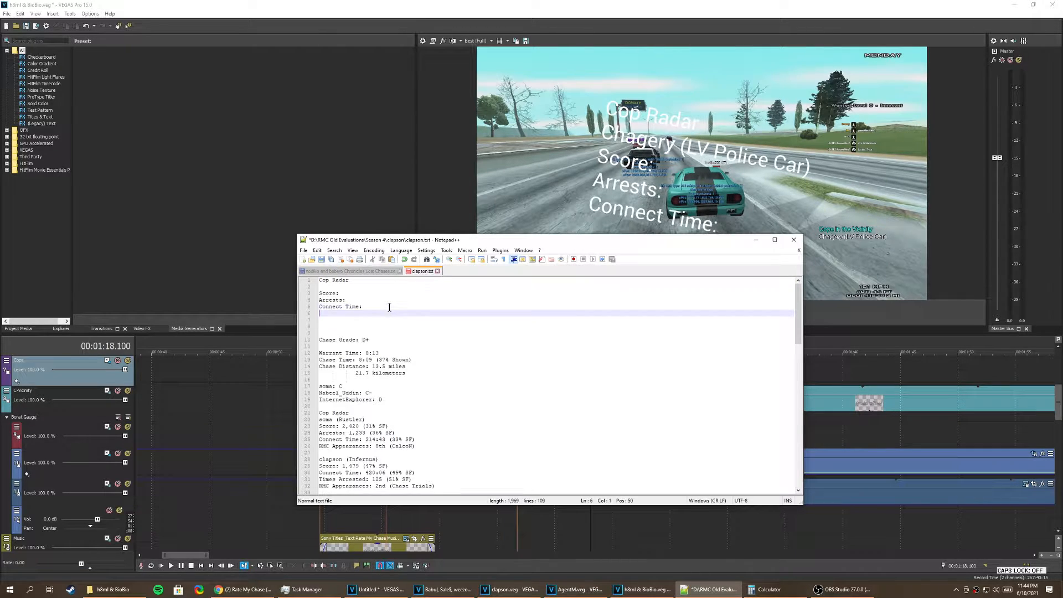
key("Return")
key("Return")
key("ctrl+v")
key("Return")
key("Return")
key("ctrl+v")
key("Return")
key("Return")
key("ctrl+v")
key("Return")
key("ctrl+v")
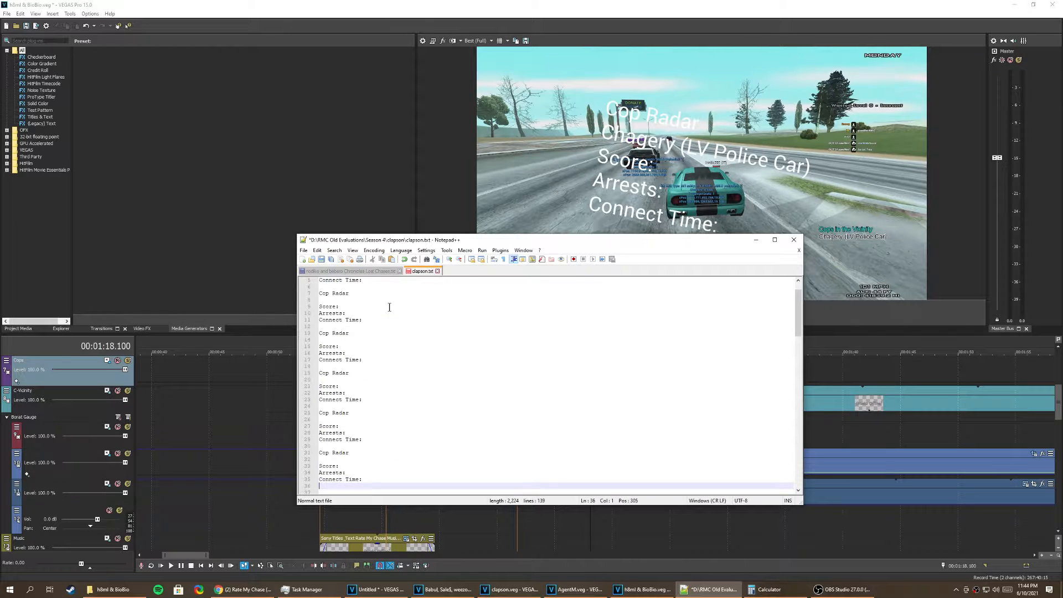
key("Return")
key("Return")
key("ctrl+v")
key("Return")
key("ctrl+v")
key("Return")
key("ctrl+v")
key("Return")
key("ctrl+v")
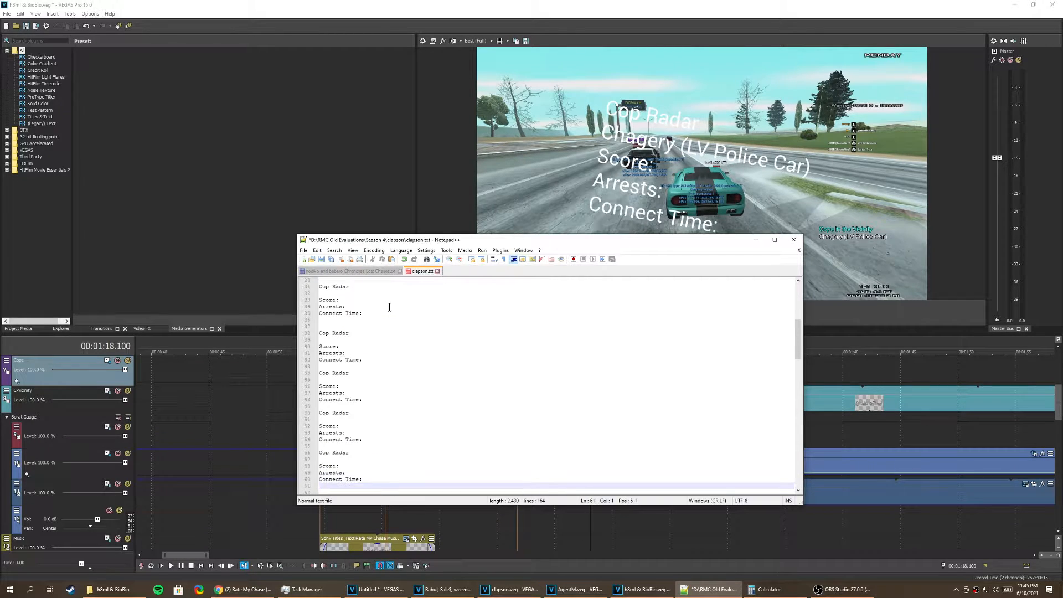
key("Return")
key("ctrl+v")
scroll(354, 332, "up", 3)
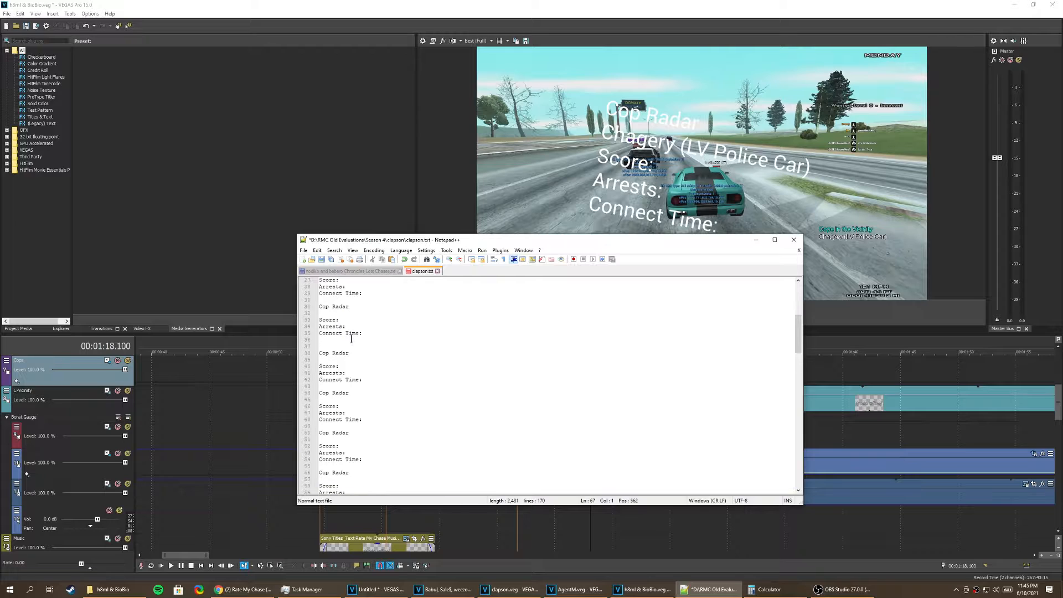
Step: Switch to VEGAS Pro and examine how the markers and cop text events are spread over the whole timeline
left_click(852, 241)
scroll(686, 432, "down", 8)
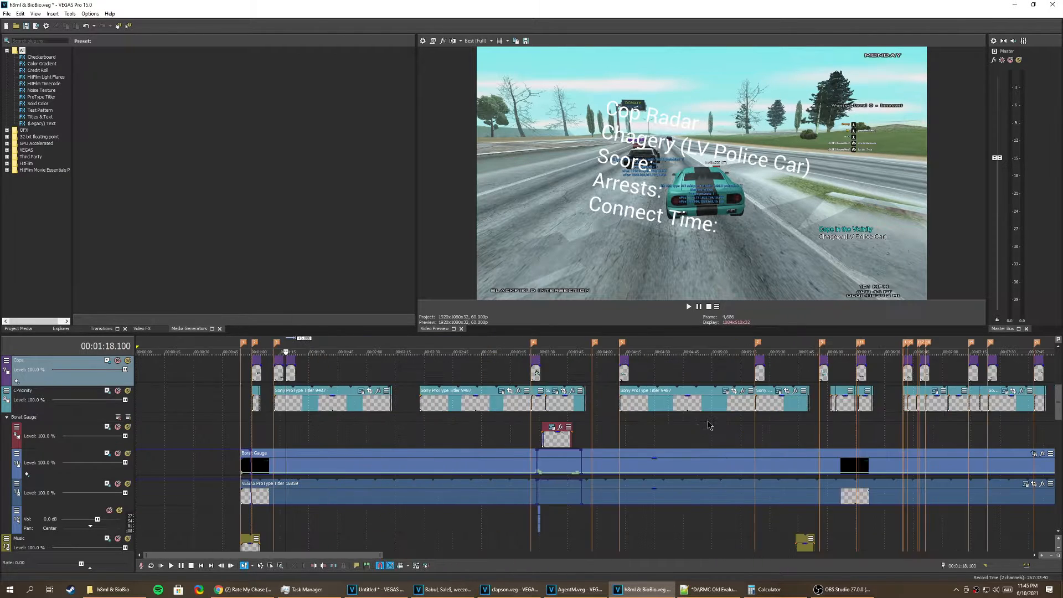
scroll(687, 432, "up", 3)
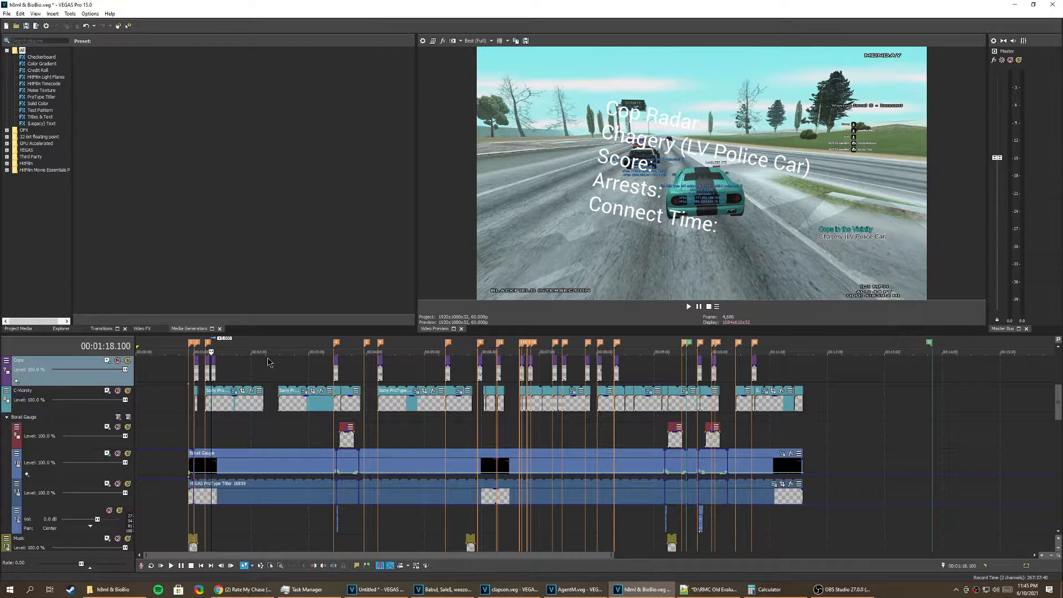
scroll(566, 368, "down", 3)
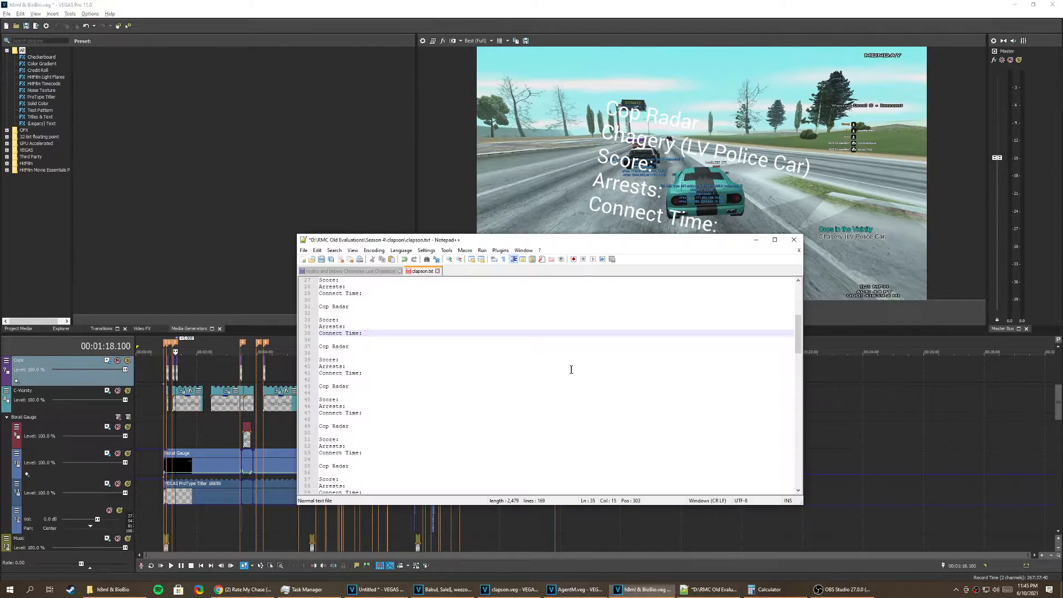
Step: In clapson.txt, enter the cop's name followed by "(LV Police Car)" in the first Cop Radar block and place the cursor after "Score:"
key("alt+Tab")
scroll(392, 320, "up", 9)
left_click(361, 286)
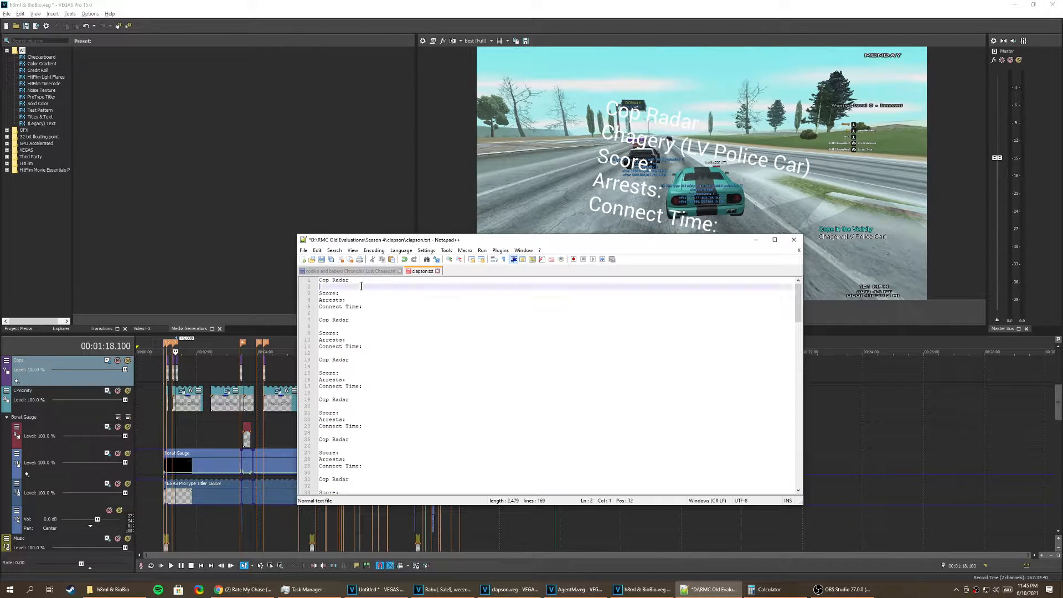
key("Caps_Lock")
type("Ch")
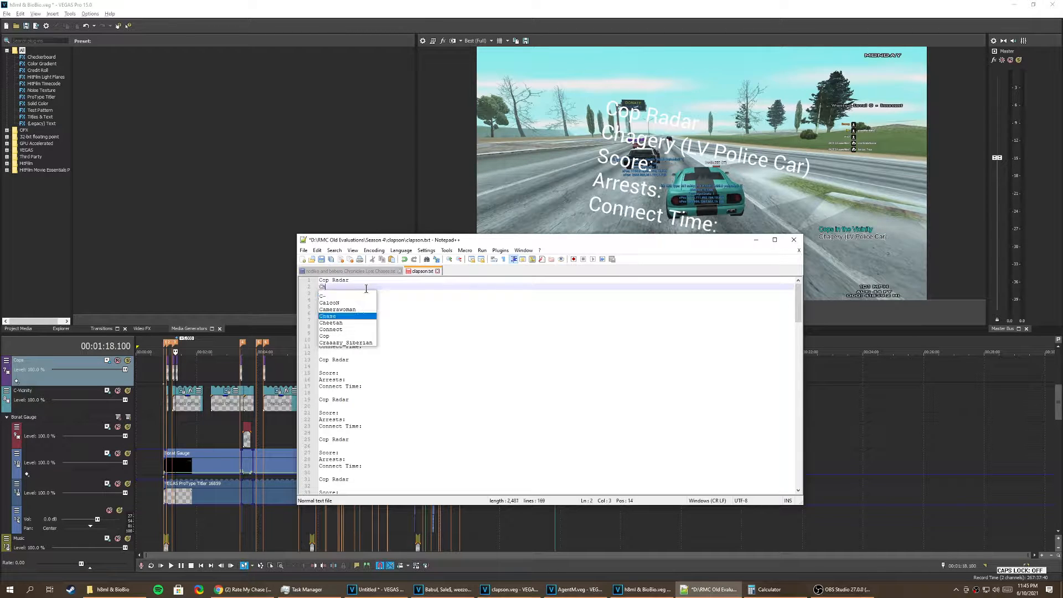
type("agery (LV Police C")
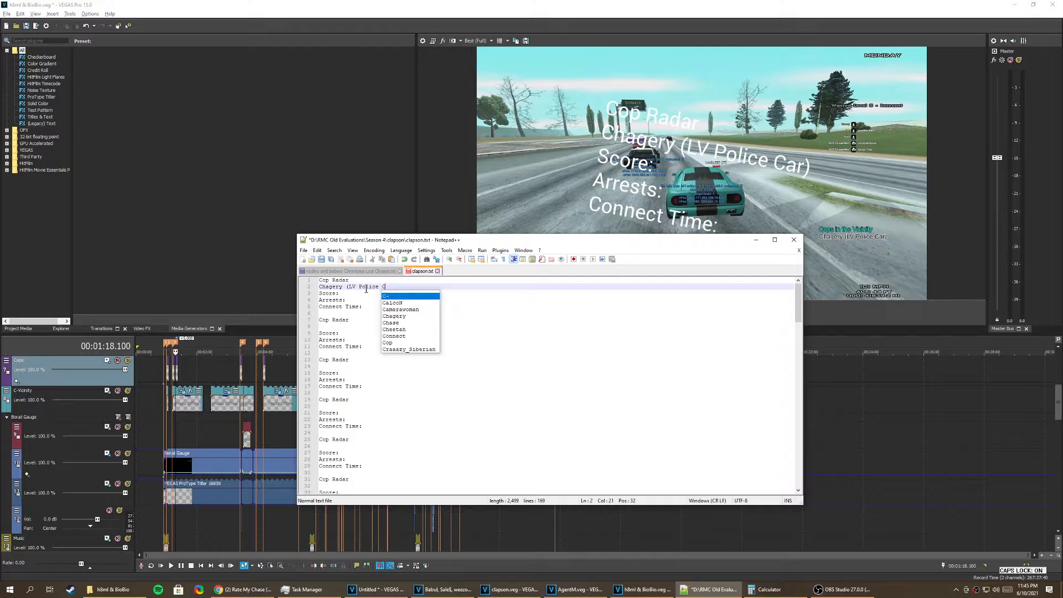
key("Caps_Lock")
type("ar")
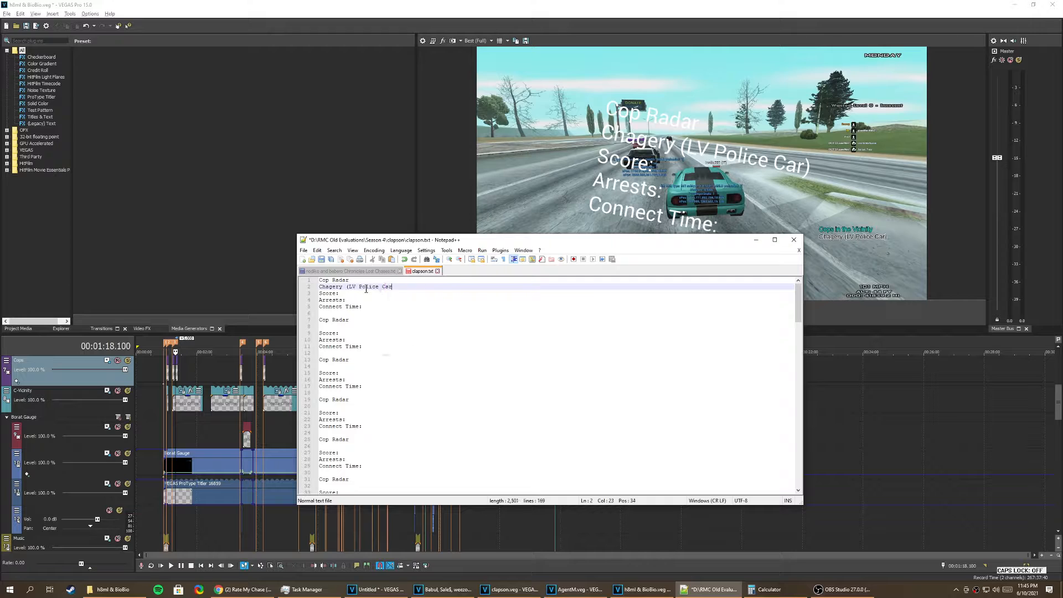
left_click(385, 294)
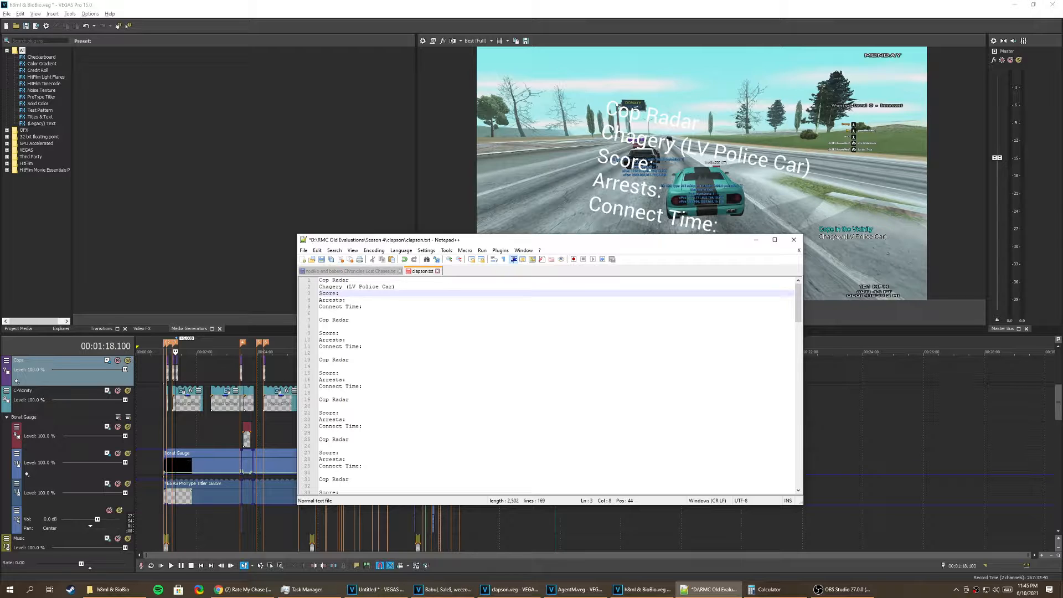
Step: Open the text settings of the finished cop label before 1:18 in VEGAS Pro and arrange the clapson.txt window beside them for comparison
left_click(185, 409)
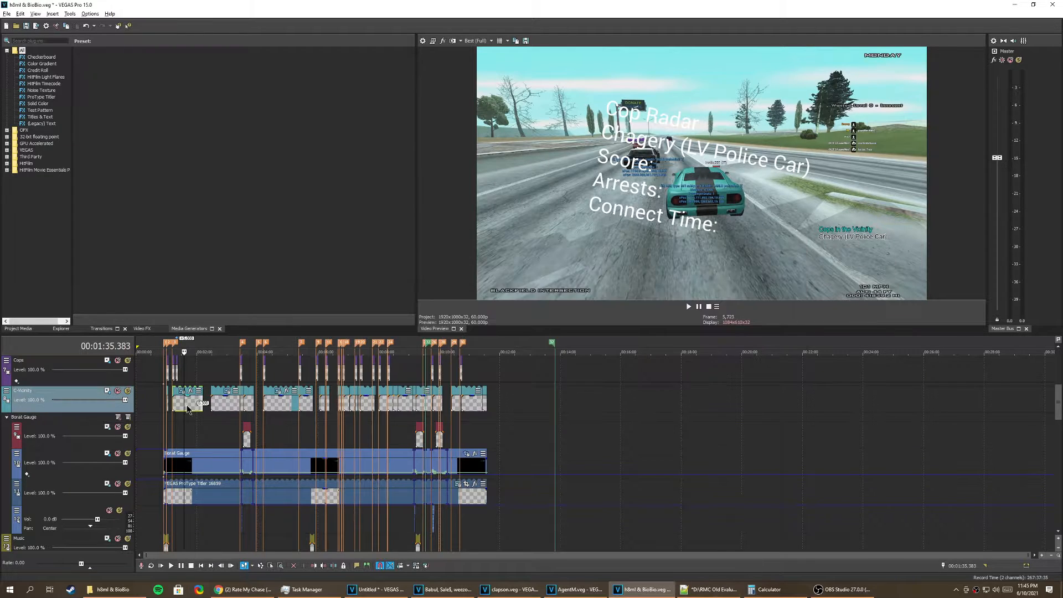
scroll(185, 408, "up", 3)
scroll(423, 393, "up", 4)
left_click(476, 375)
scroll(478, 375, "up", 3)
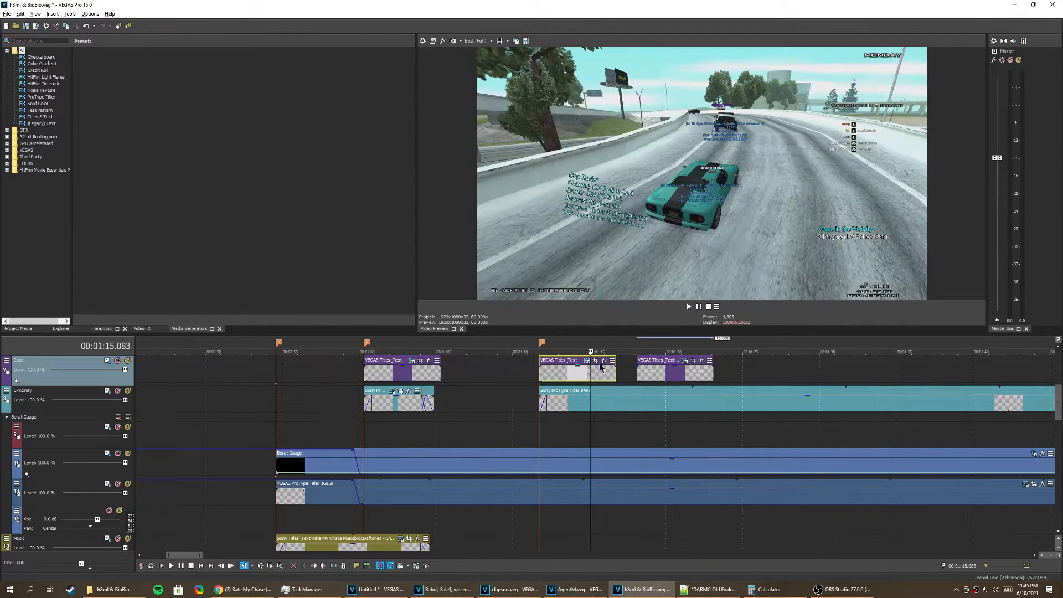
left_click(588, 361)
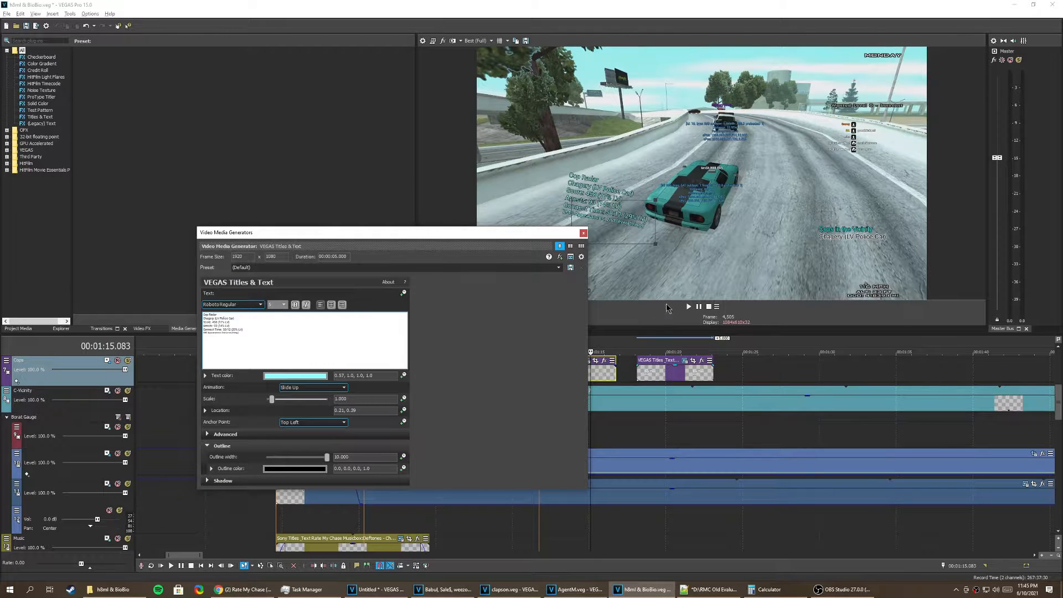
left_click_drag(568, 240, 489, 247)
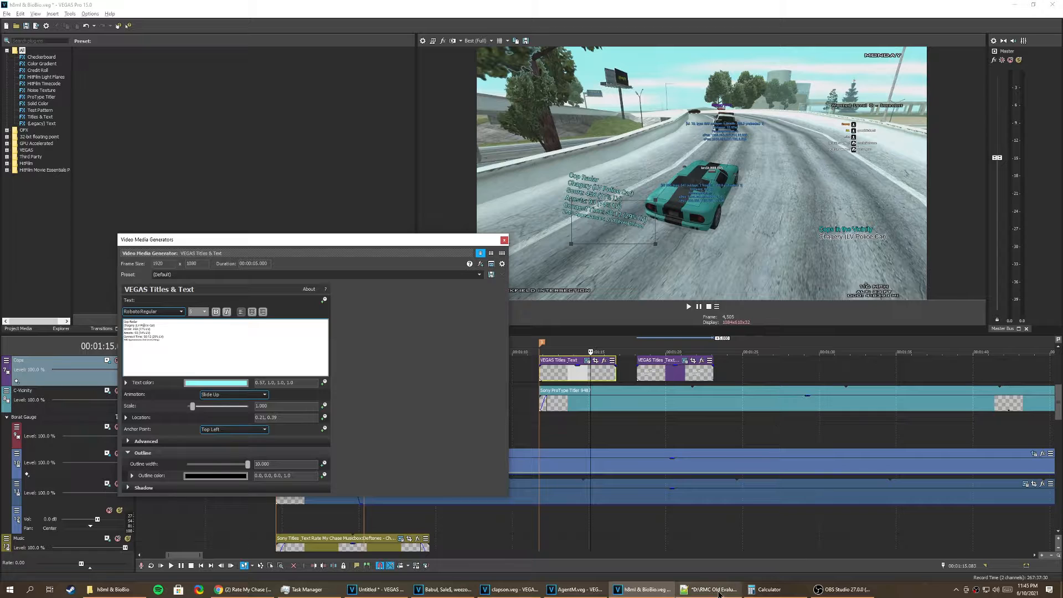
left_click(719, 594)
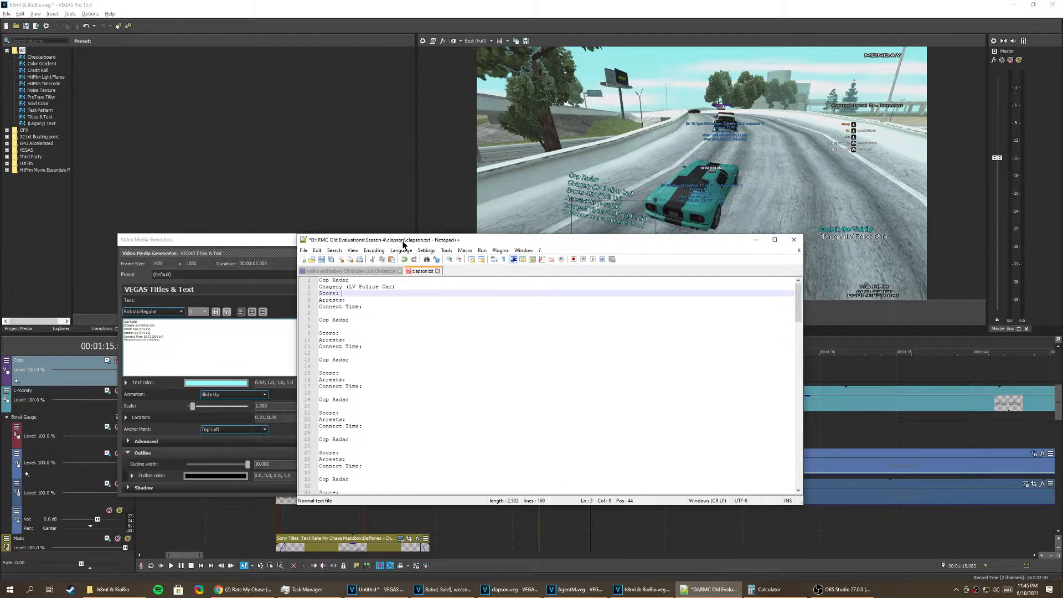
left_click_drag(402, 245, 485, 254)
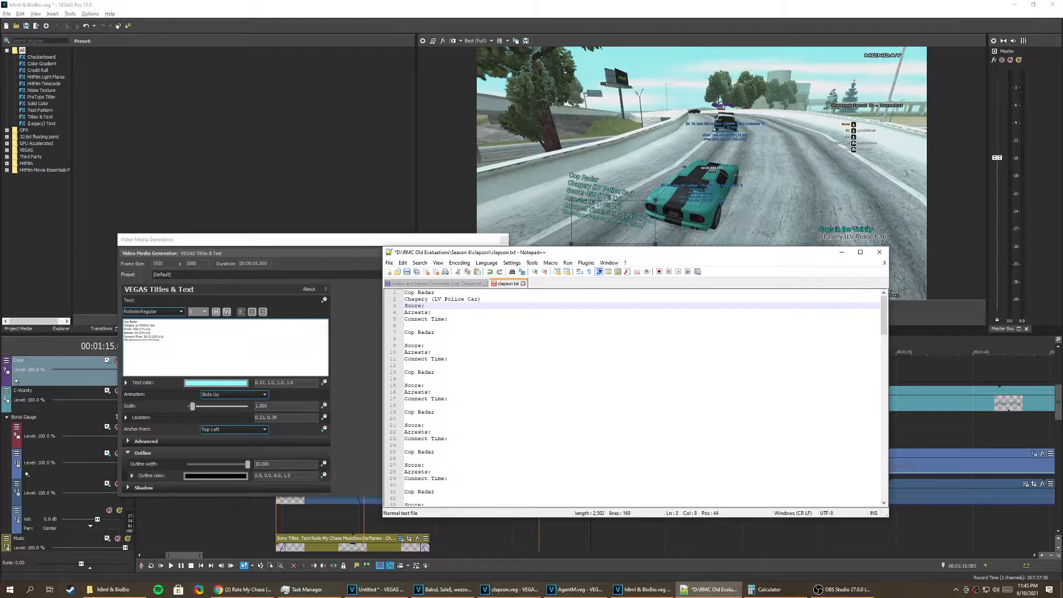
Step: Open cnr-stats.com in a new Chrome tab and look up the cop's stats by player name
left_click(242, 589)
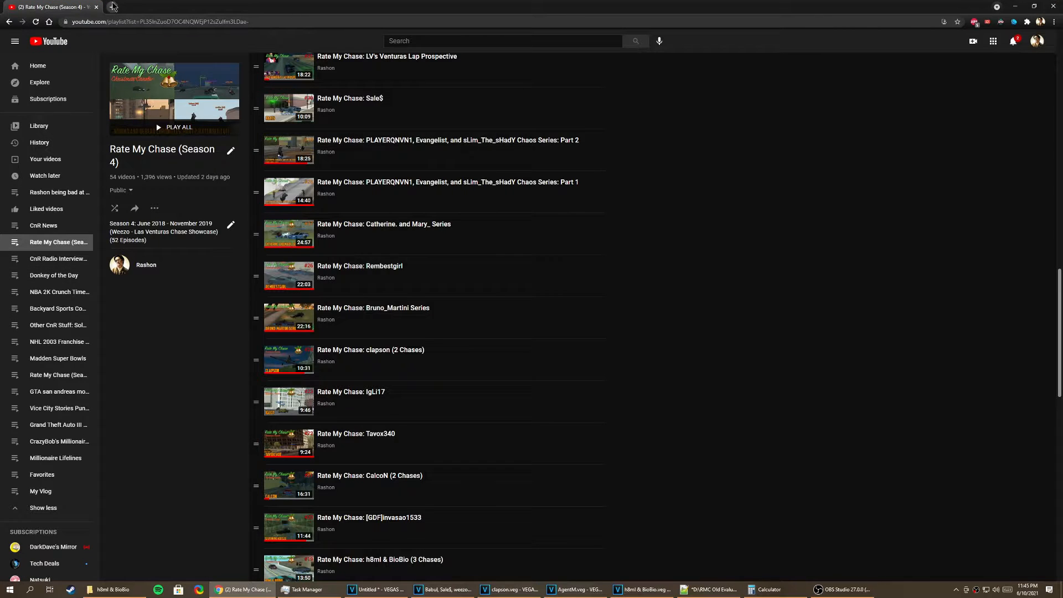
left_click(113, 6)
type("cnr")
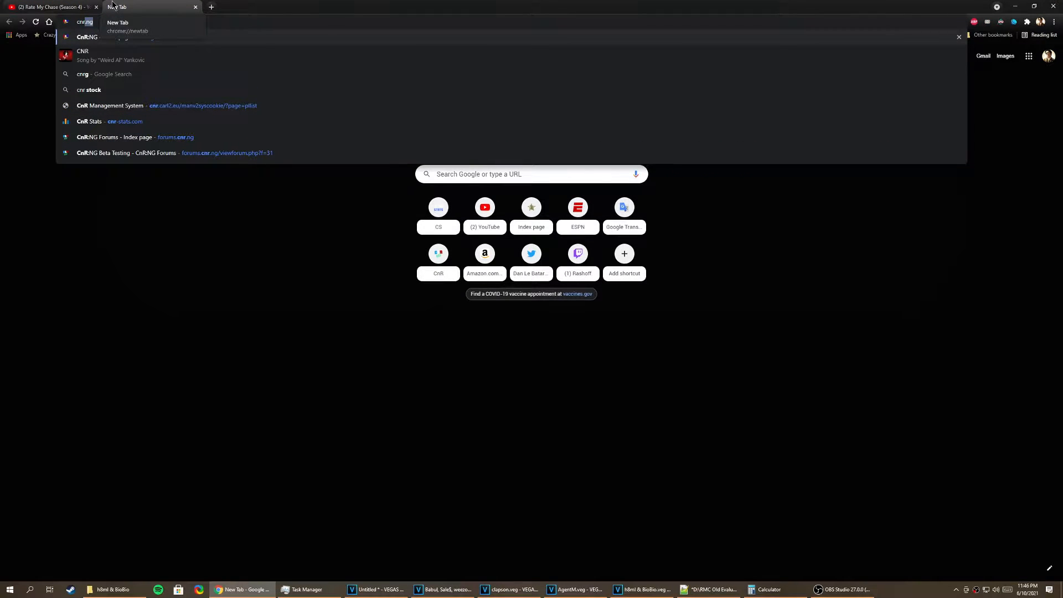
type("-st")
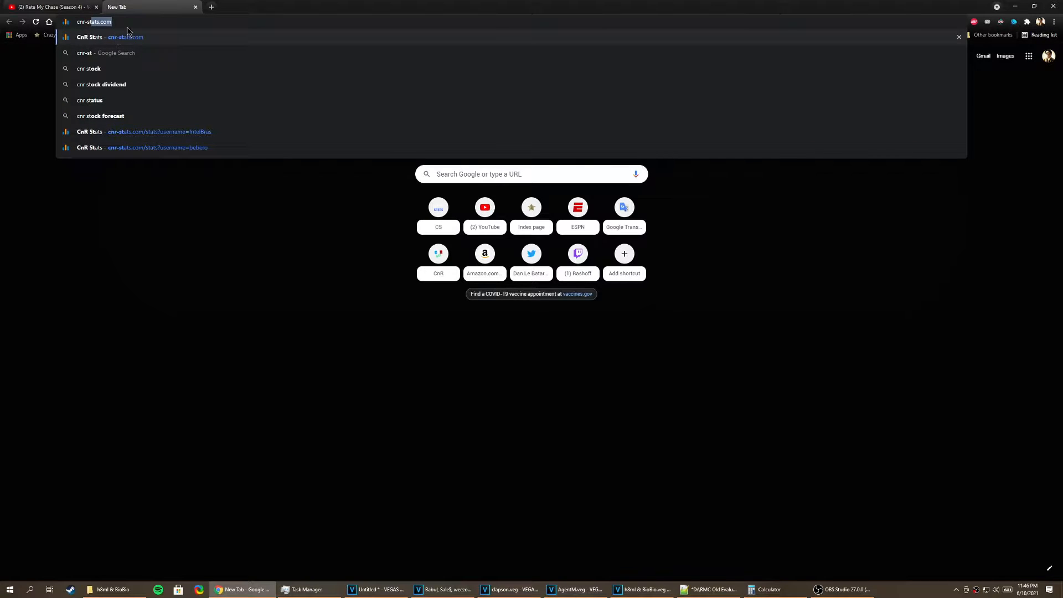
key("Return")
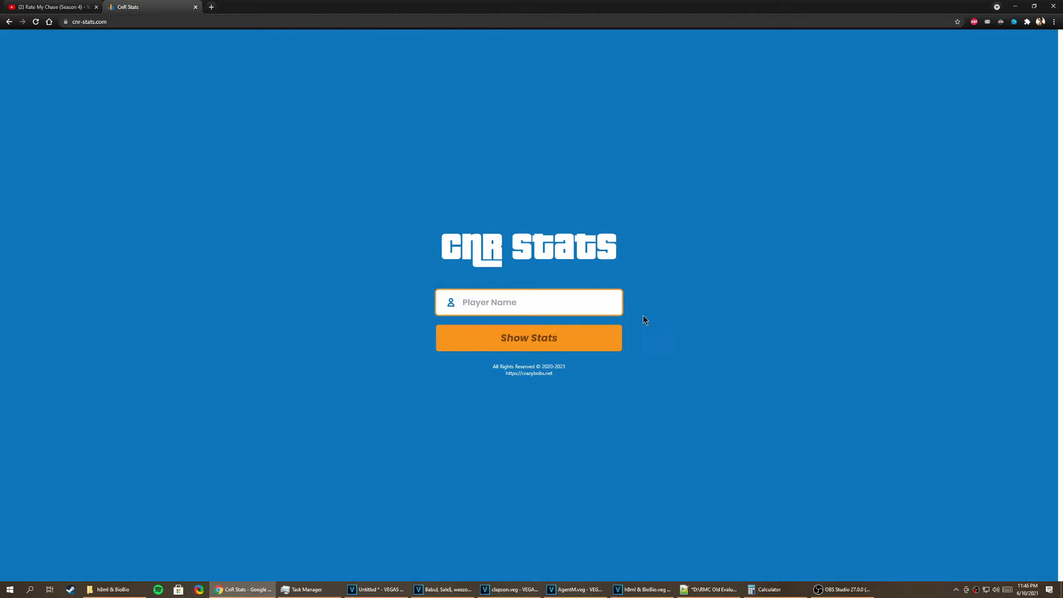
type("Chagery")
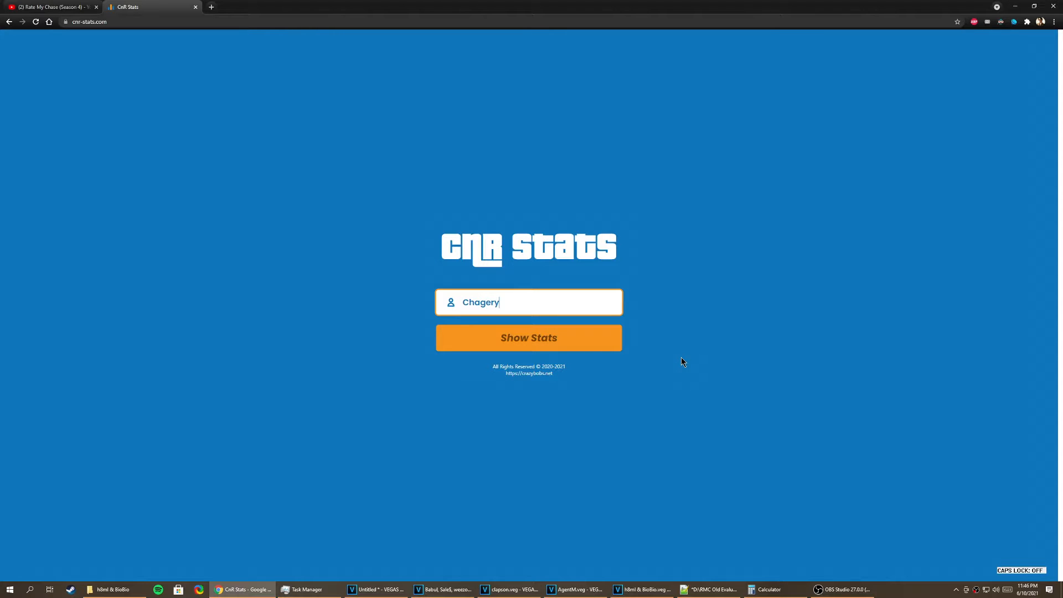
key("Return")
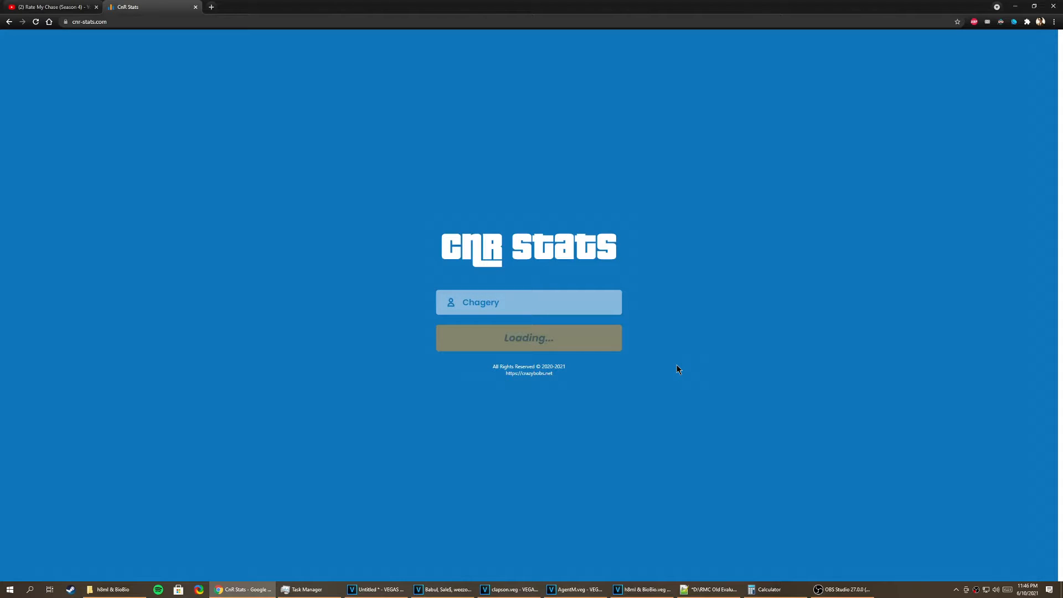
Step: Close the label's text settings in VEGAS Pro and place the clapson.txt window beside the cop's stats page in Chrome
left_click(653, 590)
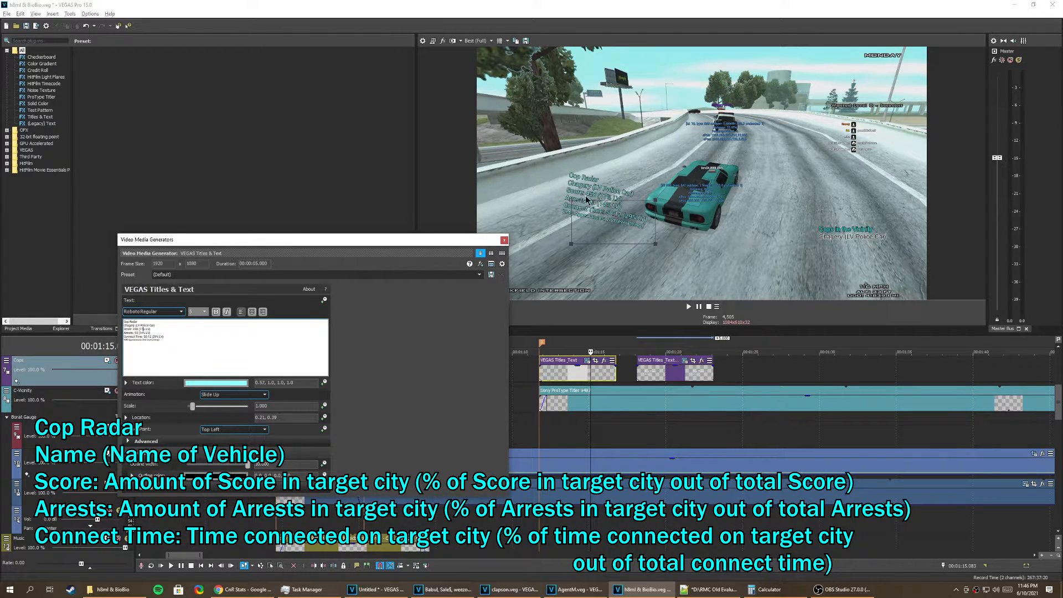
left_click(504, 241)
left_click(256, 590)
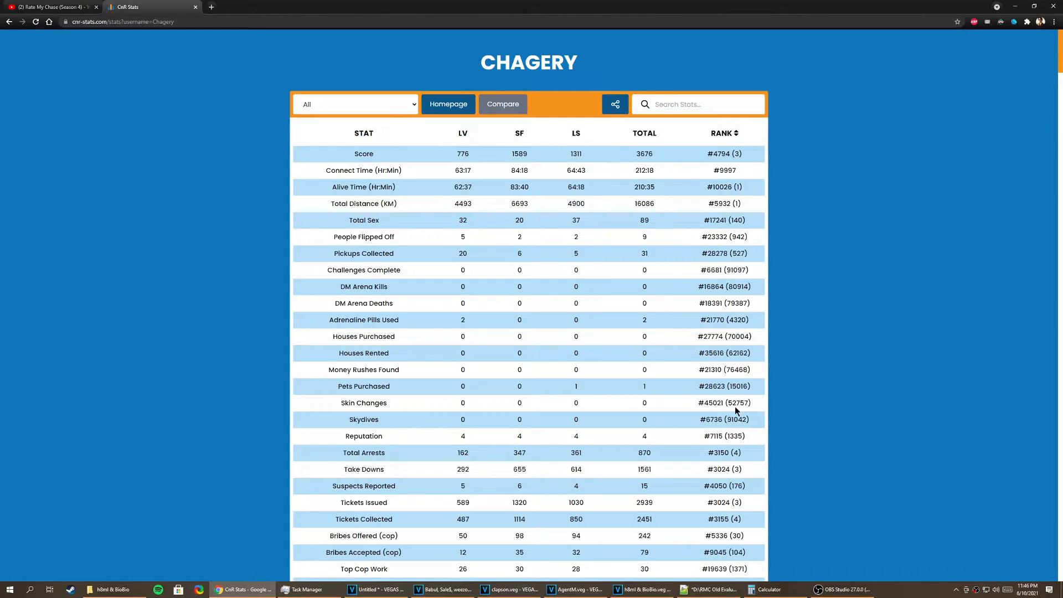
left_click(720, 591)
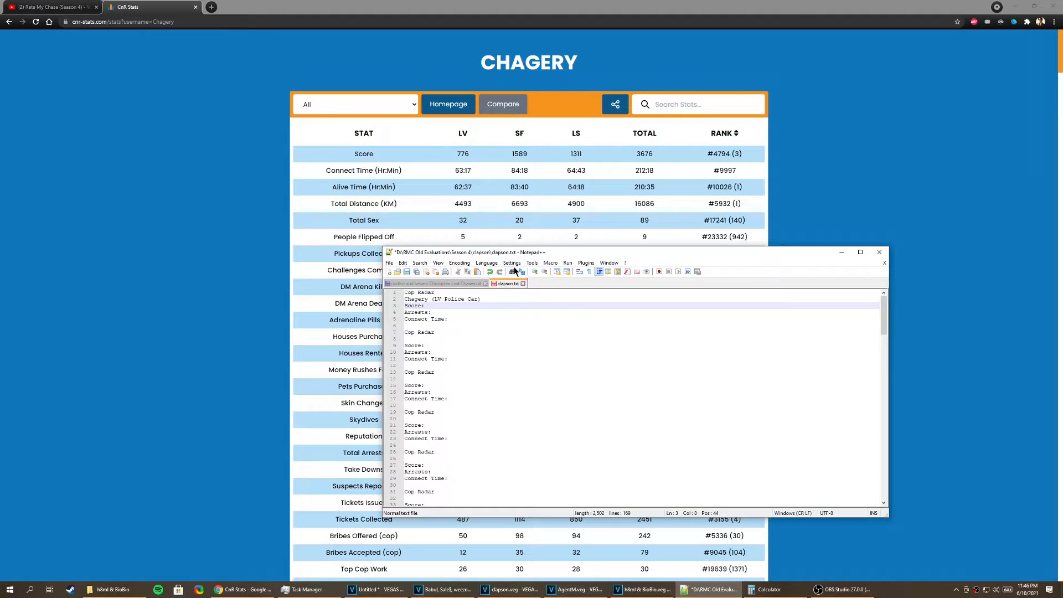
left_click_drag(518, 256, 690, 241)
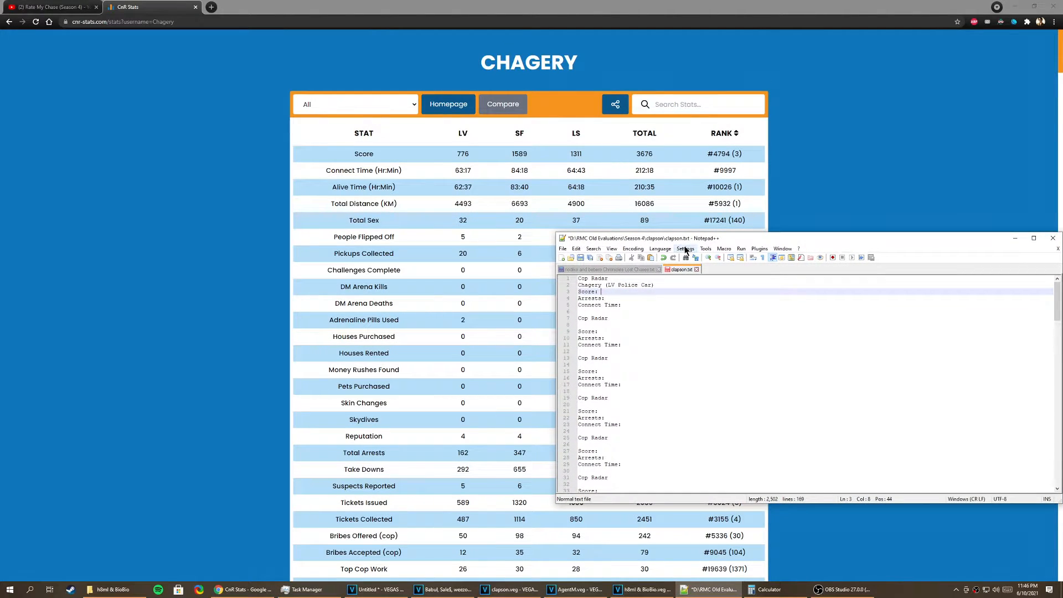
Step: Return to VEGAS Pro and review the cop text events and markers along the timeline
left_click(643, 590)
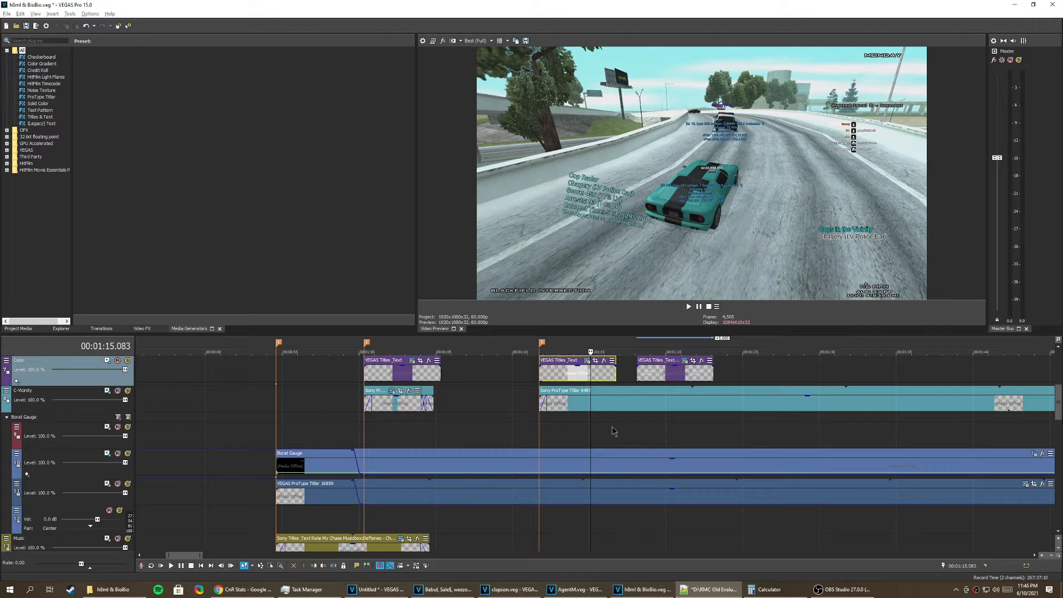
scroll(612, 431, "down", 8)
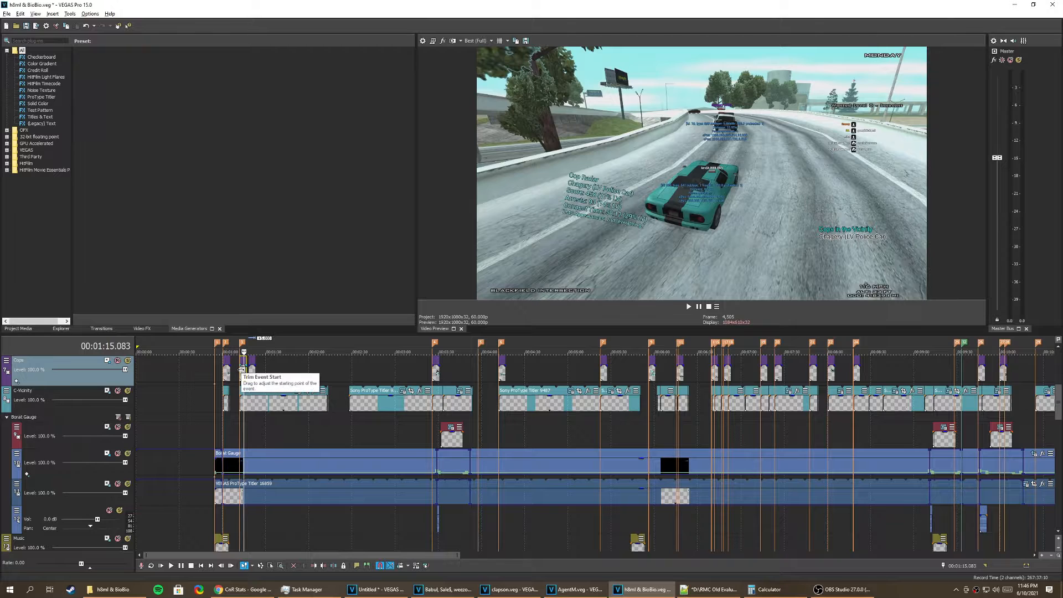
scroll(685, 471, "up", 8)
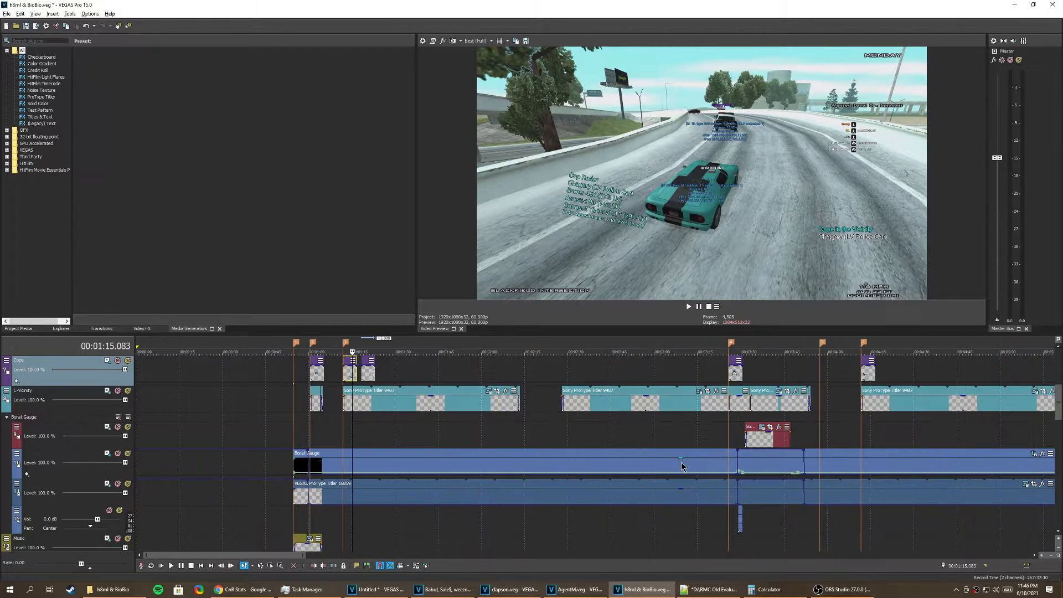
Step: Arrange Calculator and a narrowed clapson.txt window over the cop's stats page in Chrome
left_click(709, 589)
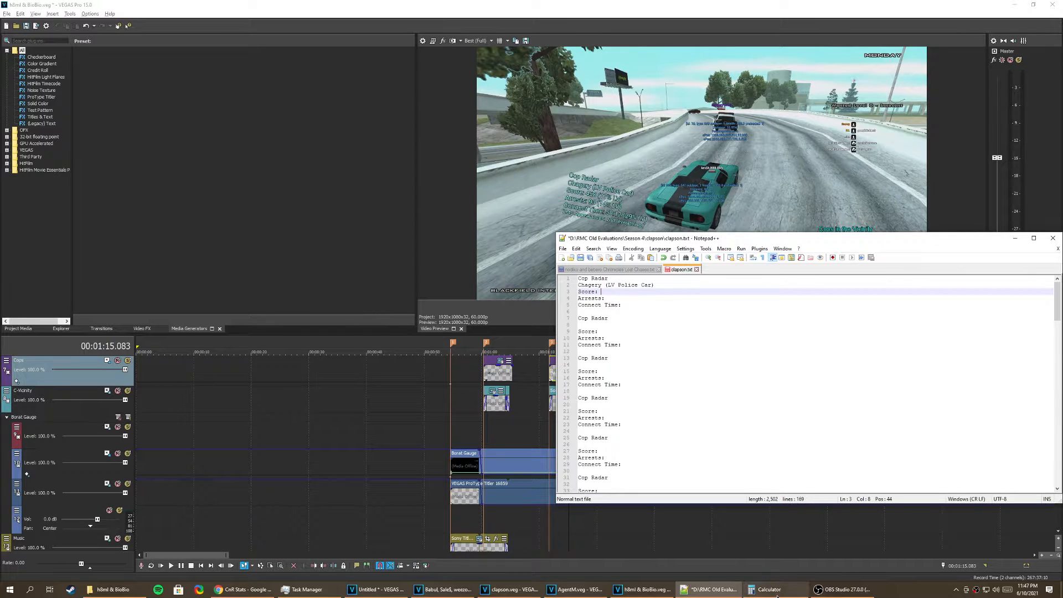
left_click(225, 594)
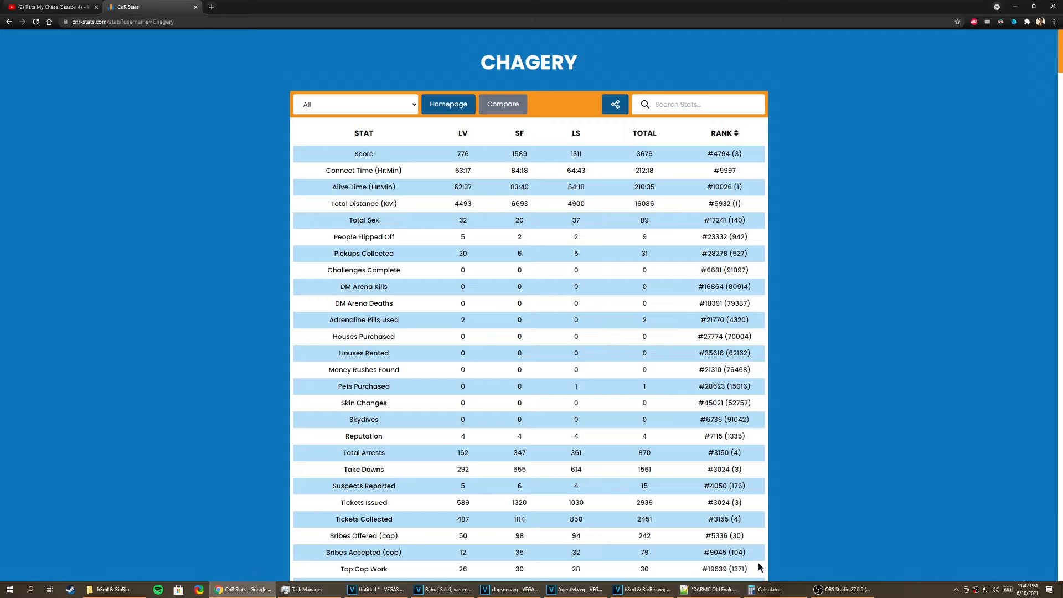
left_click(770, 589)
left_click(709, 590)
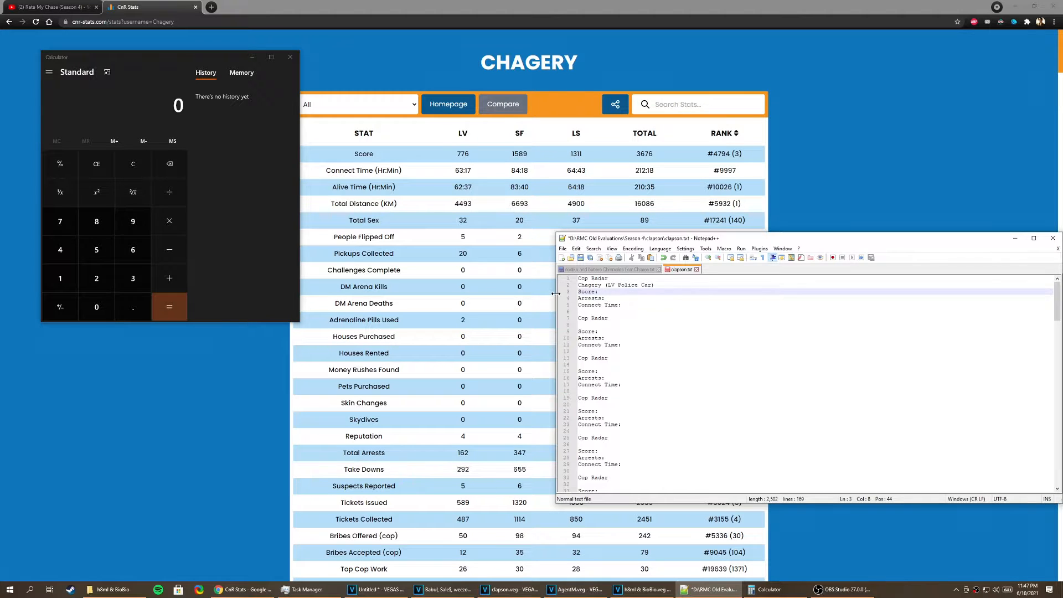
left_click_drag(558, 299, 715, 299)
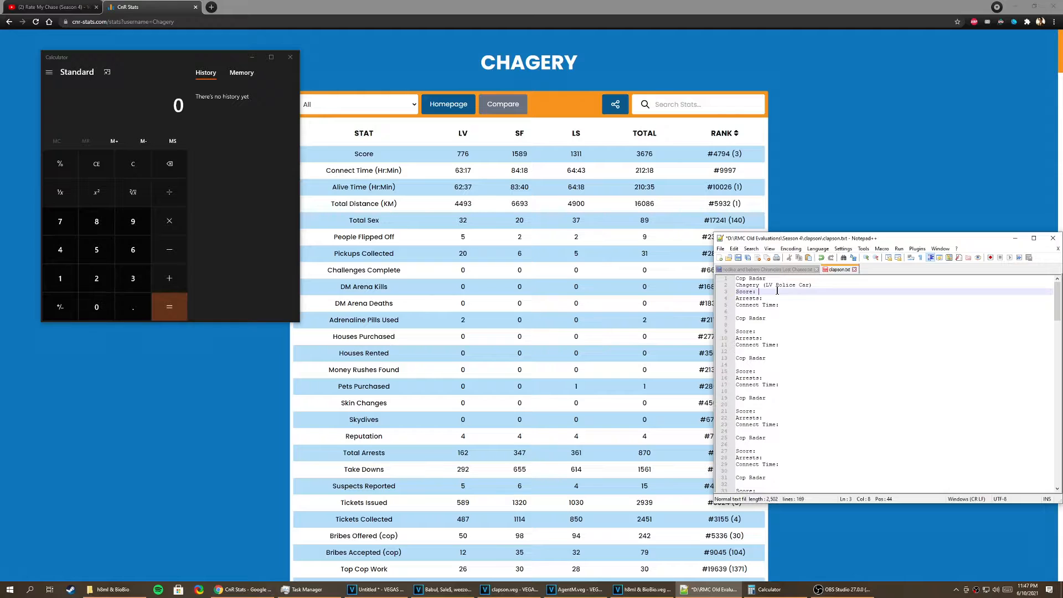
Step: Fill in the first cop entry with Score 776, Arrests 162 and Connect Time 63:17, each followed by an opening parenthesis
type("76")
left_click(787, 296)
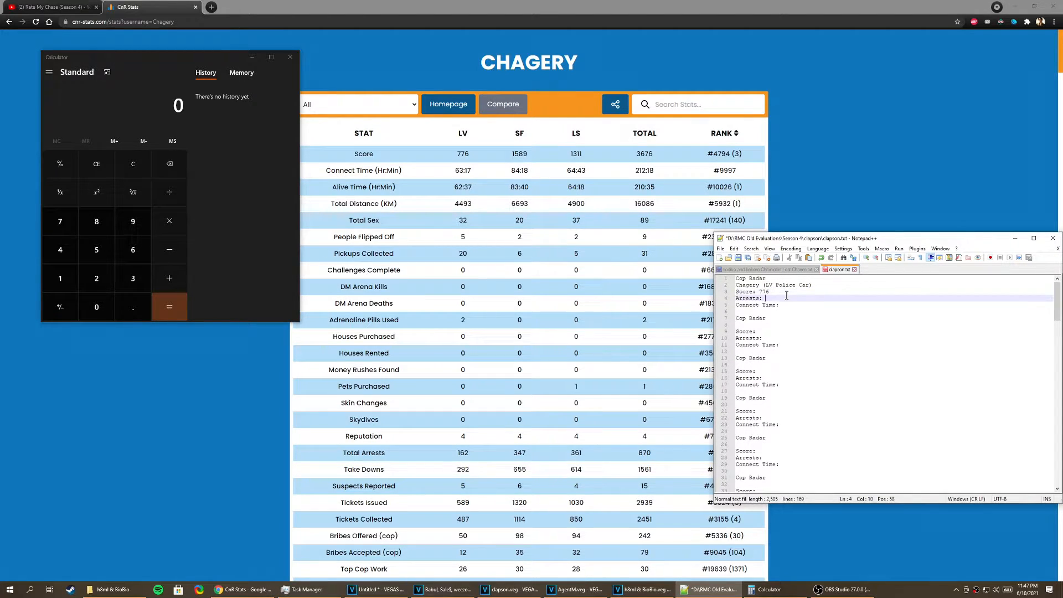
type("162 (")
left_click(803, 292)
type("(")
left_click(801, 305)
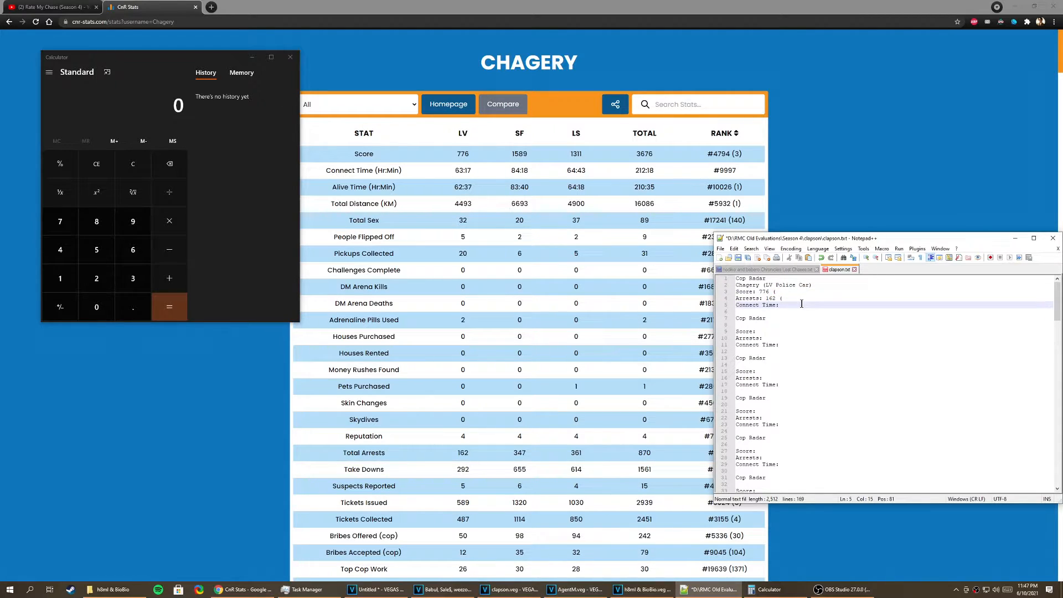
type("63:17 (")
Step: Calculate 776 ÷ 3676 in Calculator and complete the Score line in clapson.txt with "(21% LV)"
left_click(814, 293)
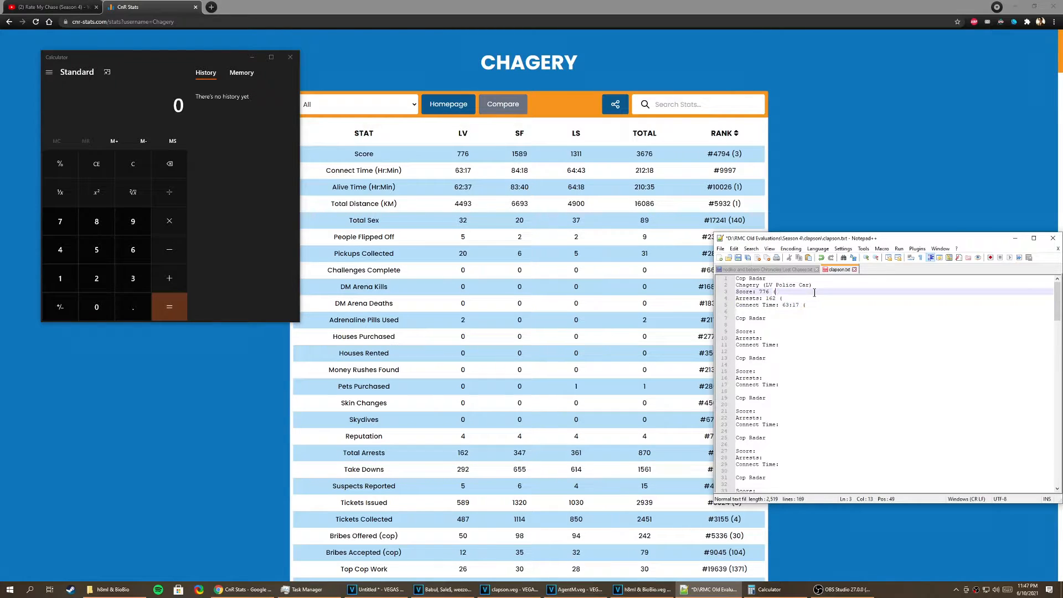
left_click(168, 103)
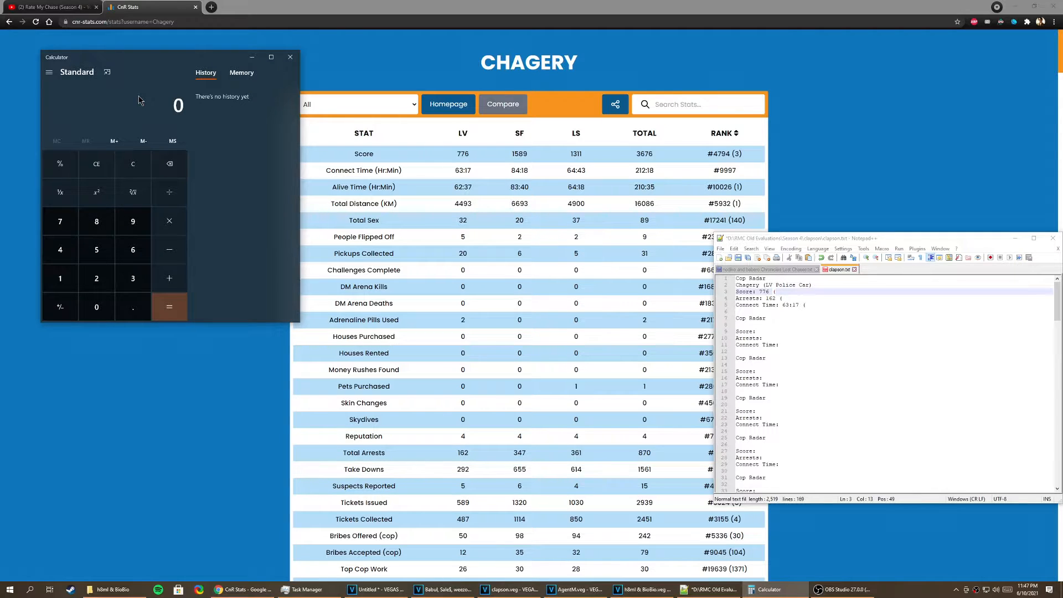
type("77")
type("6/36")
type("76")
key("Return")
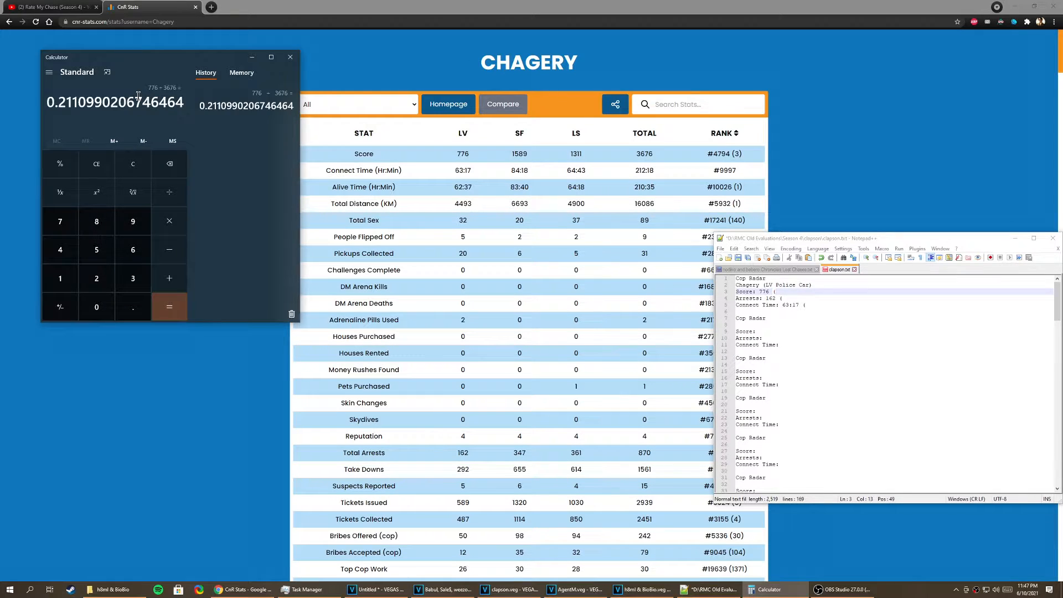
left_click(830, 293)
type("21%")
key("Caps_Lock")
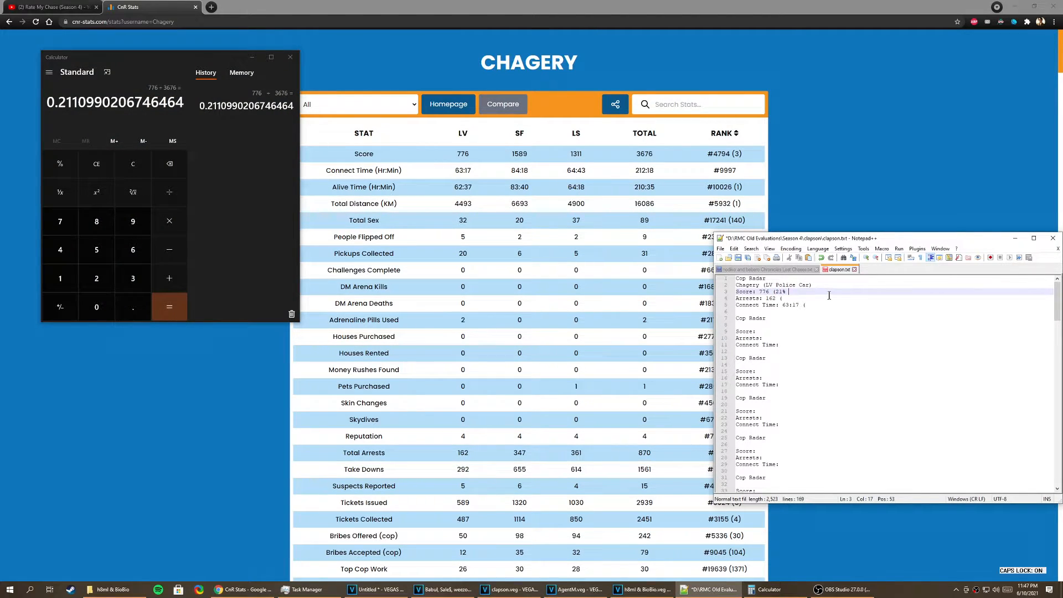
type("LV)")
Step: Calculate 162 ÷ 870 in Calculator and complete the Arrests line in clapson.txt with "(19% LV)"
left_click(833, 298)
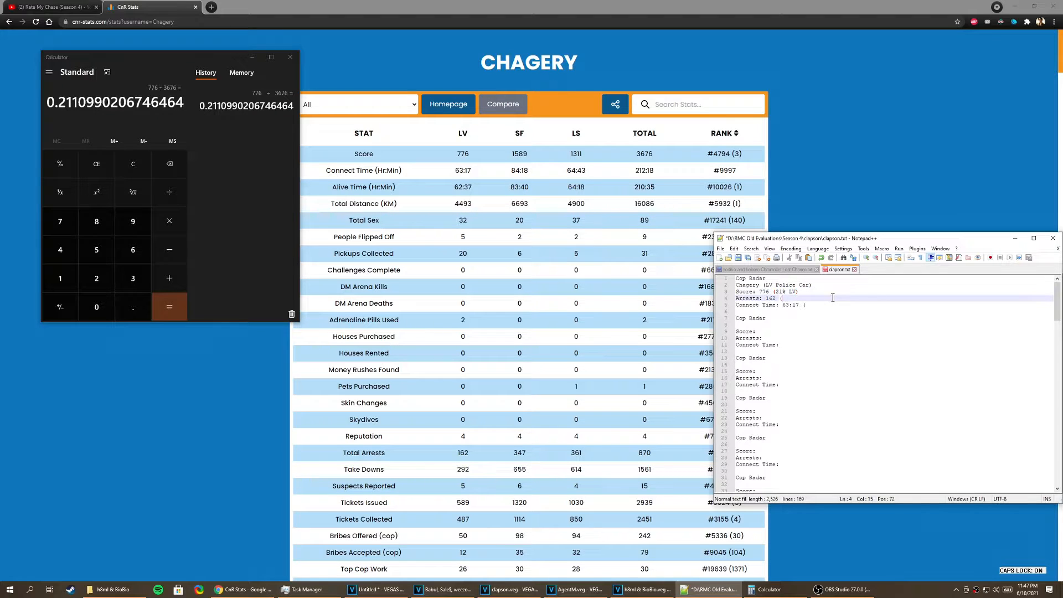
left_click(150, 110)
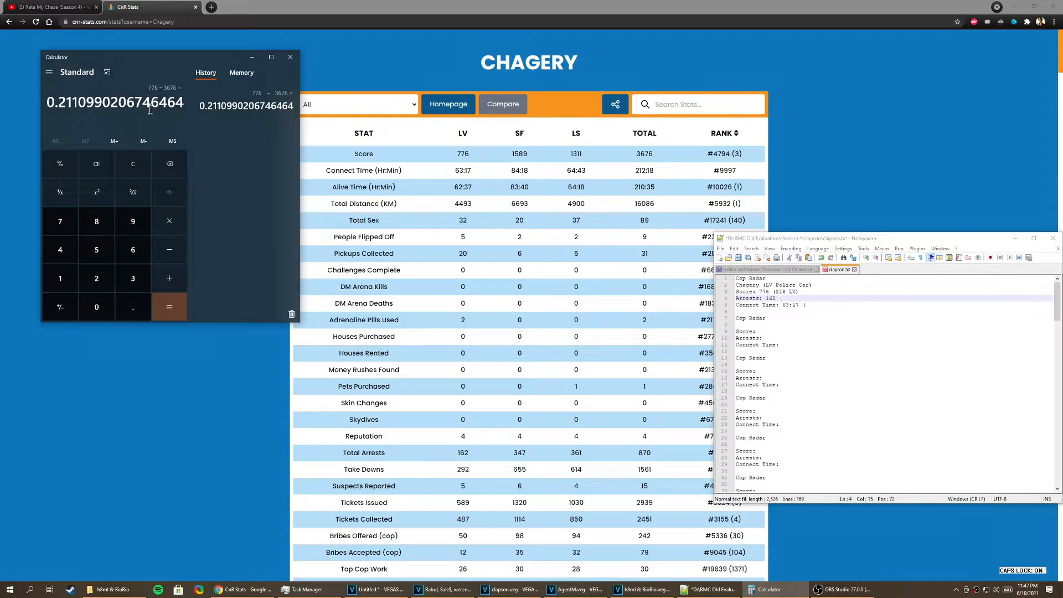
type("162/870")
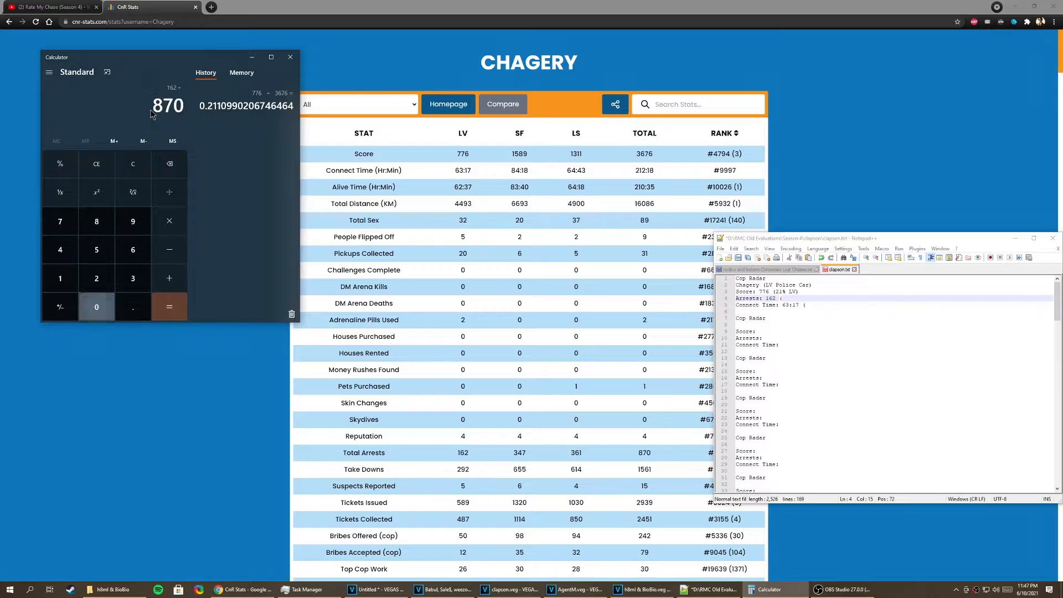
key("Return")
left_click(817, 299)
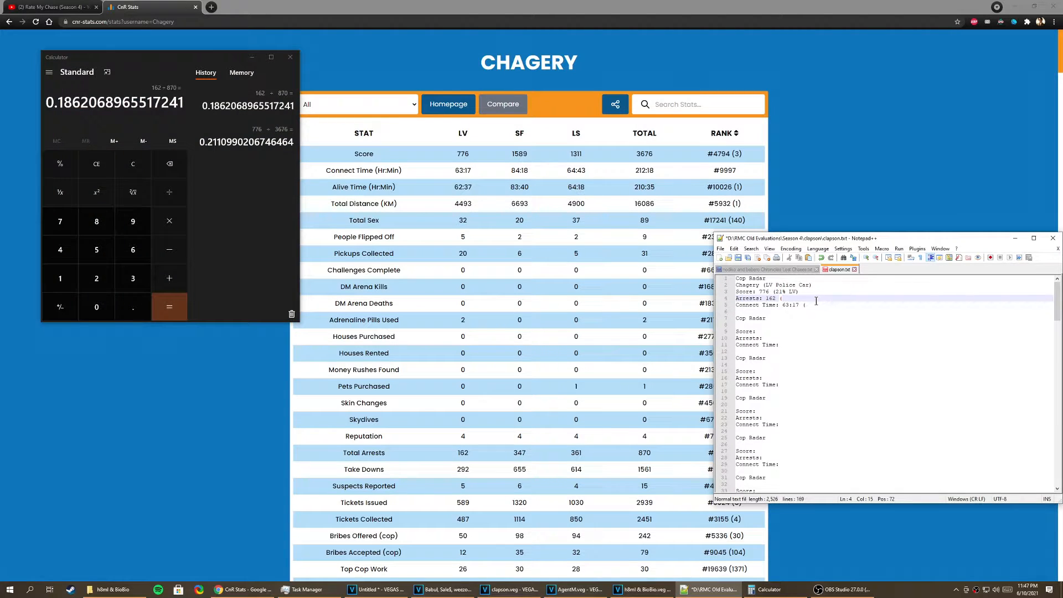
type("19% LV)")
Step: Calculate 63.29 ÷ 212.27 in Calculator and complete the Connect Time line in clapson.txt with "(30% LV)"
left_click(133, 101)
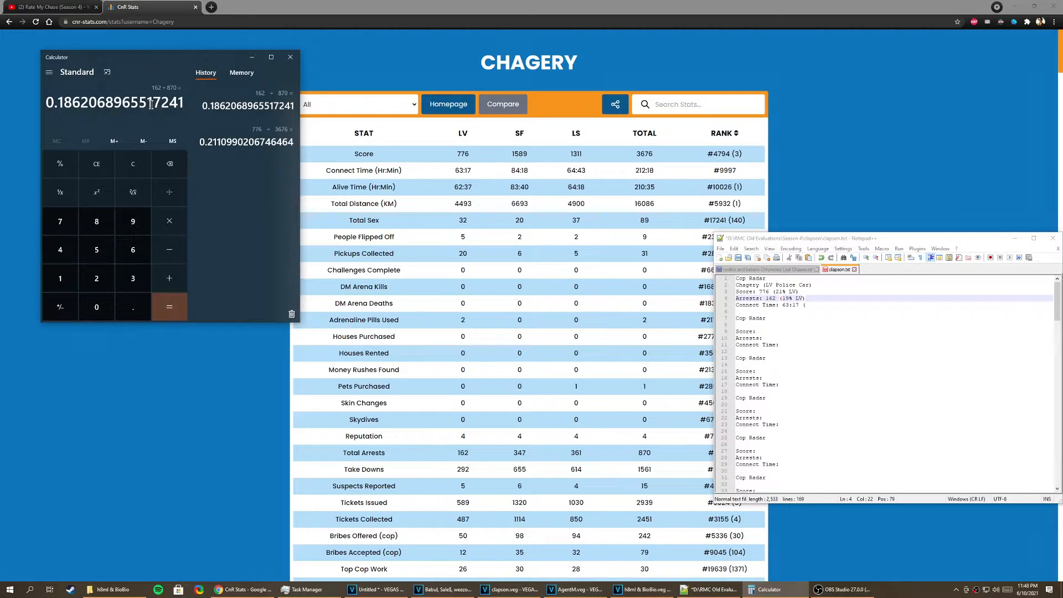
type("63.")
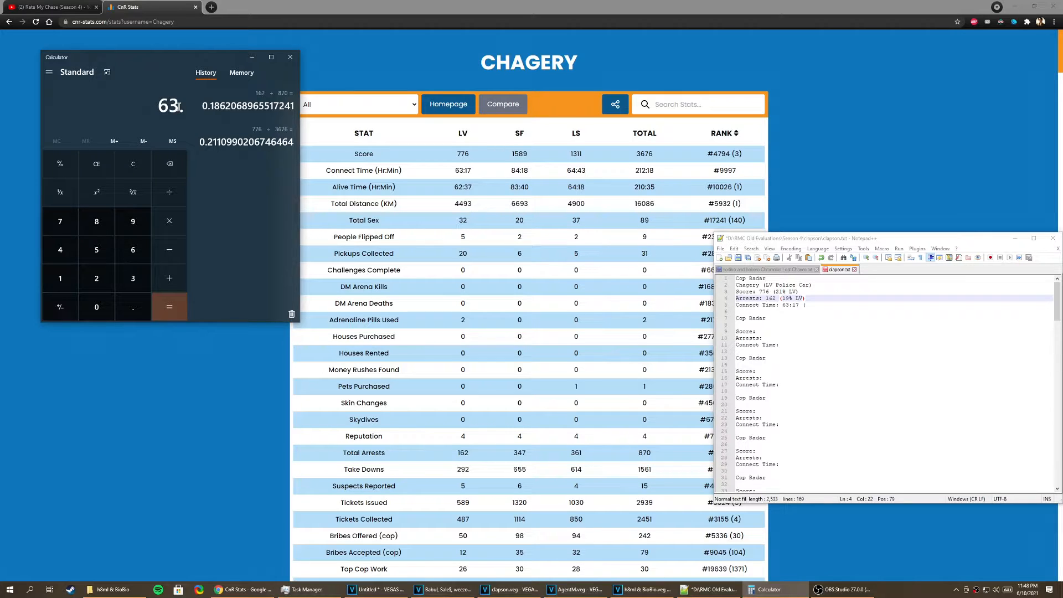
type("17")
key("BackSpace")
key("BackSpace")
type("29")
key("slash")
type("212.")
type("27")
key("Return")
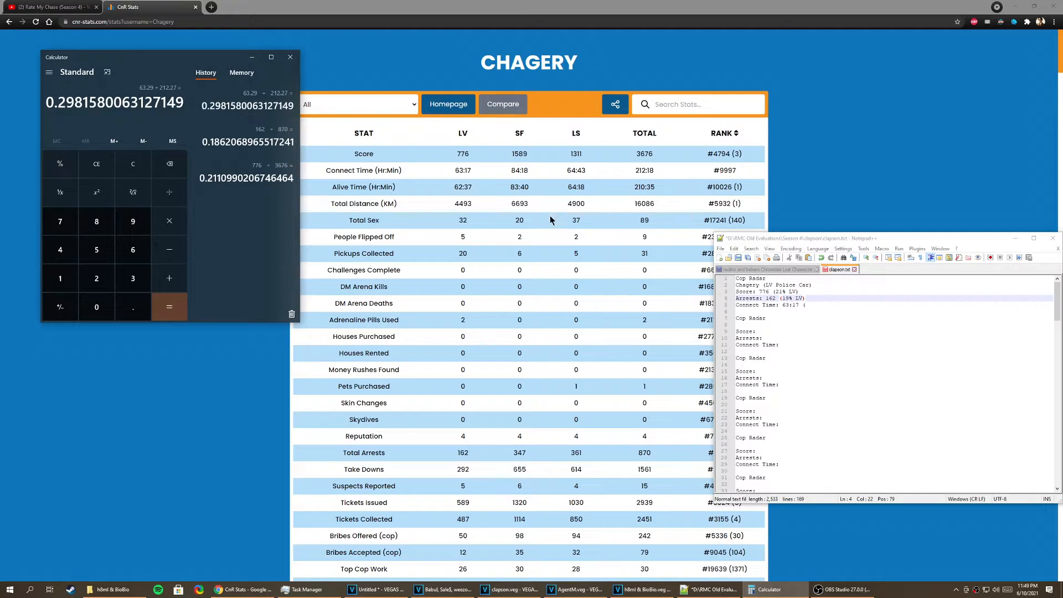
left_click(829, 308)
type("(30% LV)")
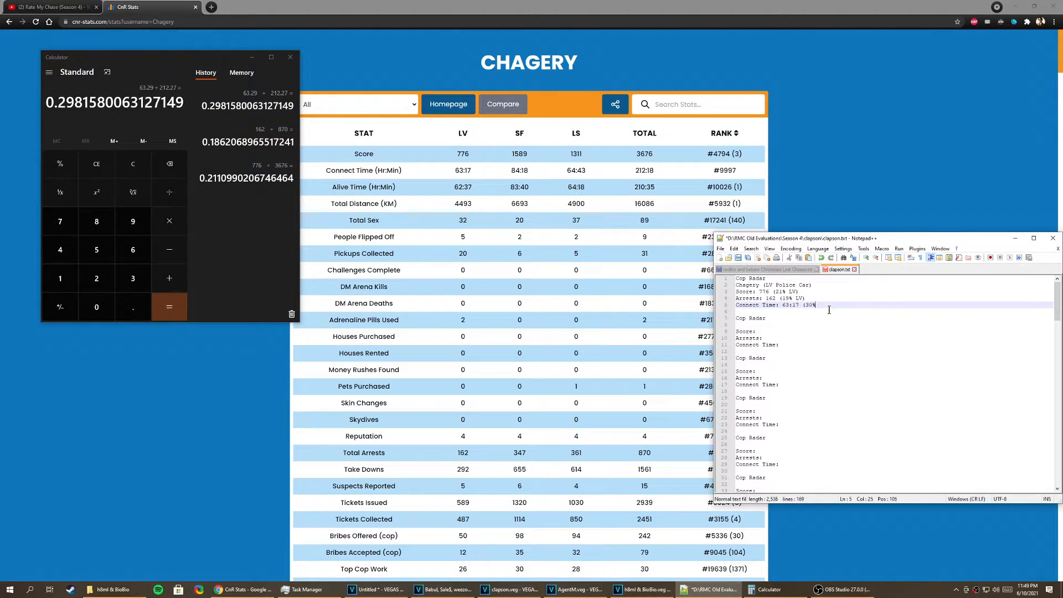
Step: Switch to VEGAS Pro and place the clapson.txt window beside the cop label in the video preview
left_click(642, 590)
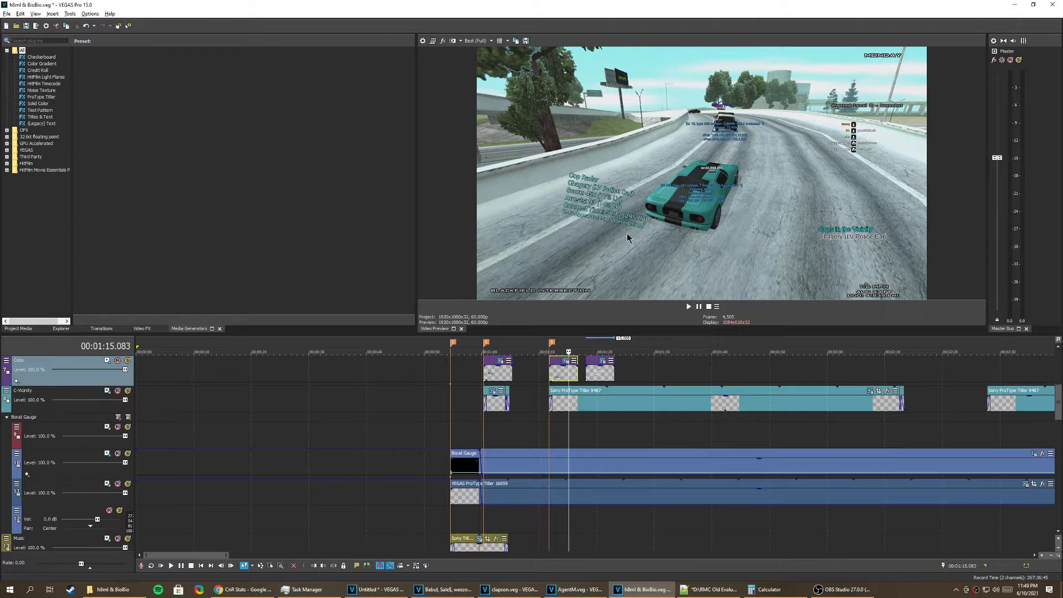
left_click(709, 590)
left_click_drag(809, 240, 773, 159)
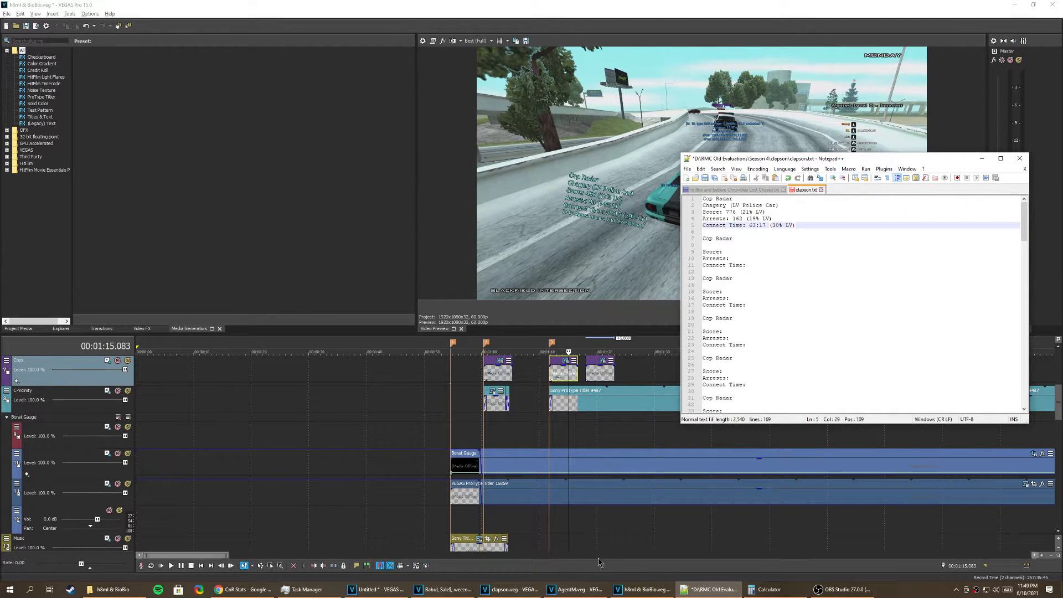
Step: Bring Calculator back over the stats page in Chrome and convert the connect-time minutes to hours with 17 ÷ 60 and 18 ÷ 60
left_click(243, 589)
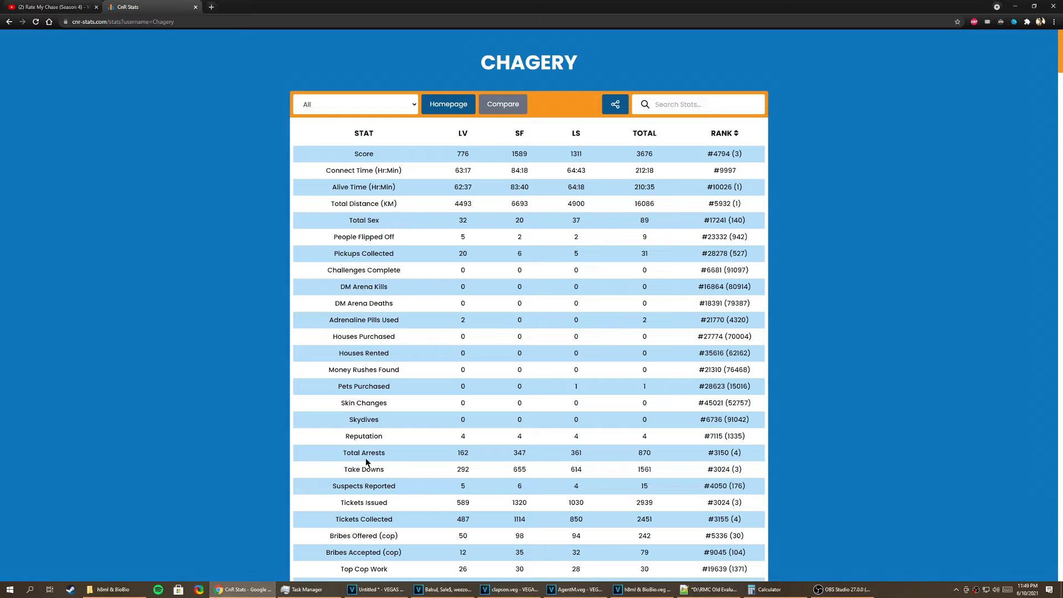
left_click(767, 591)
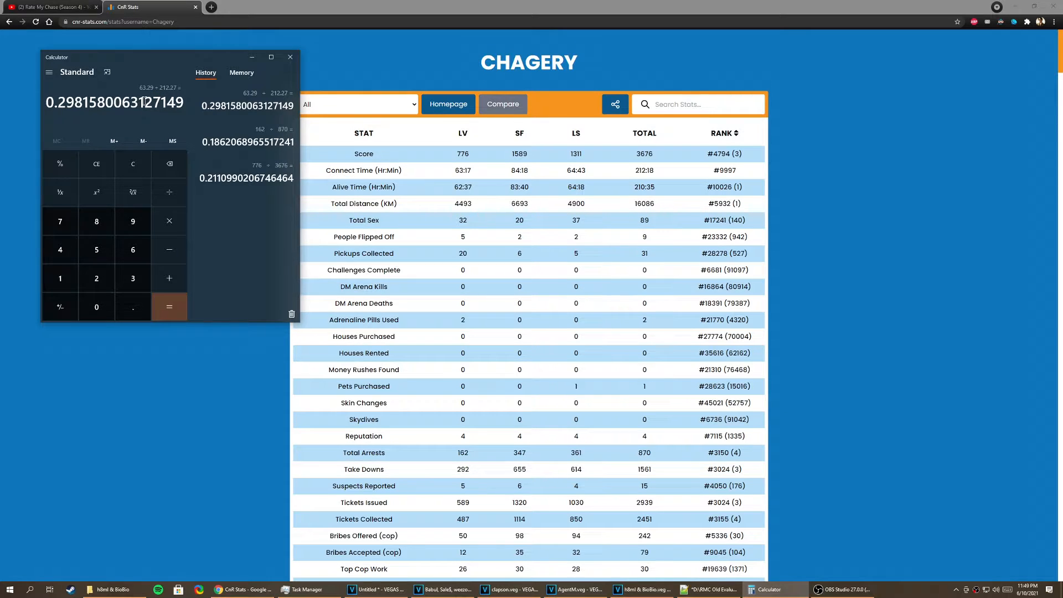
type("17/")
key("Num_Lock")
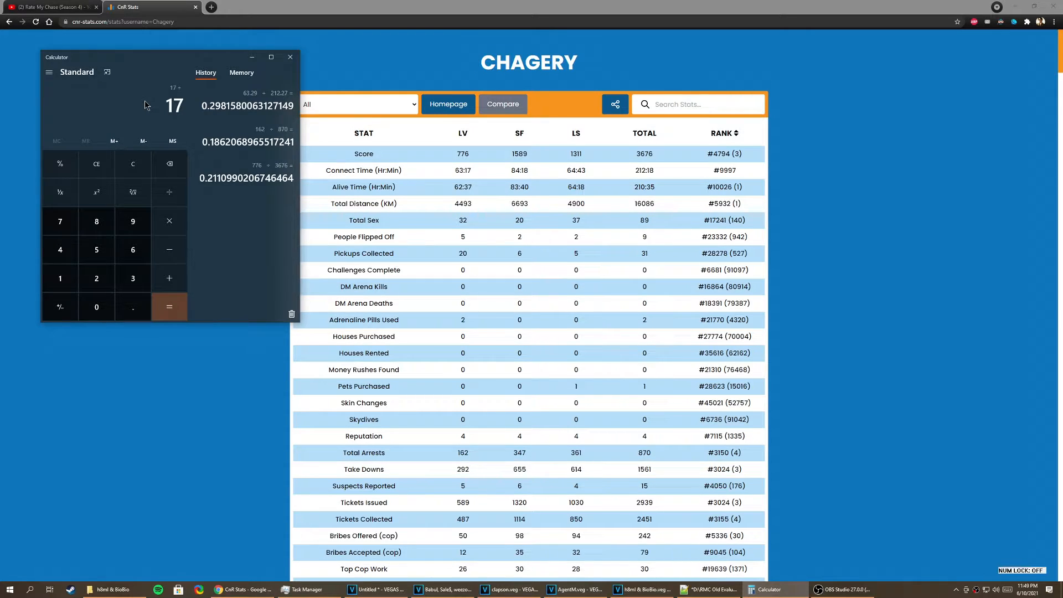
key("Num_Lock")
type("60")
key("Return")
type("18/60")
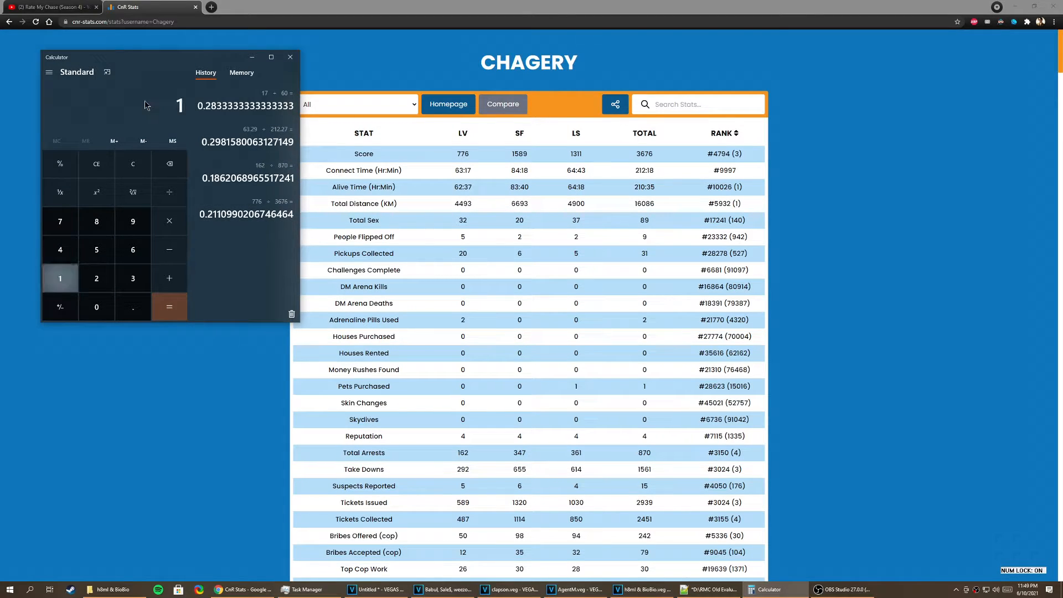
key("Return")
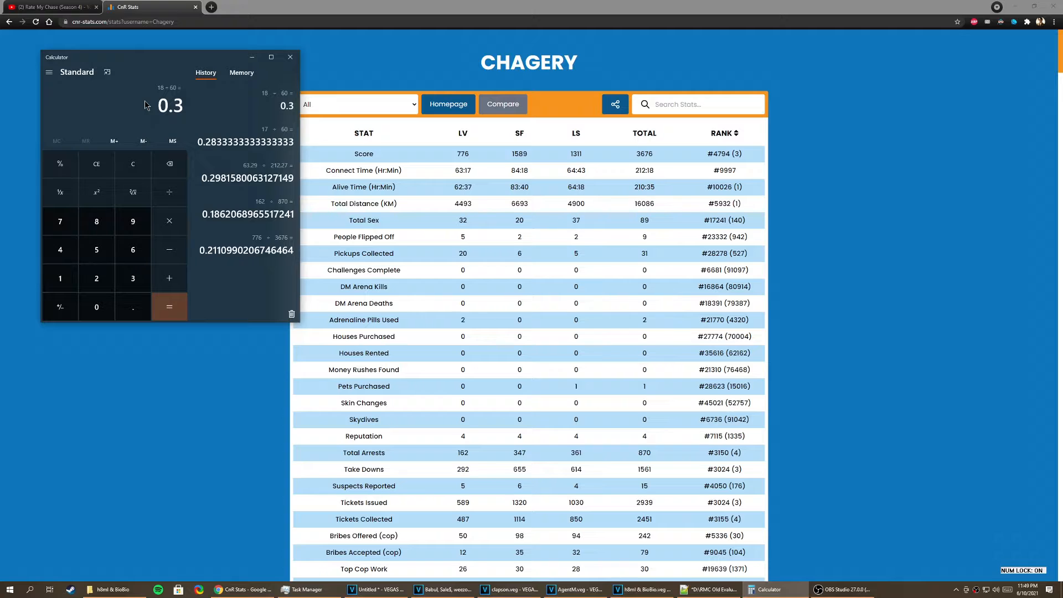
Step: Recalculate the connect-time share as 63.28 ÷ 212.3 in Calculator and examine the leading digits of the result
type("63.17/")
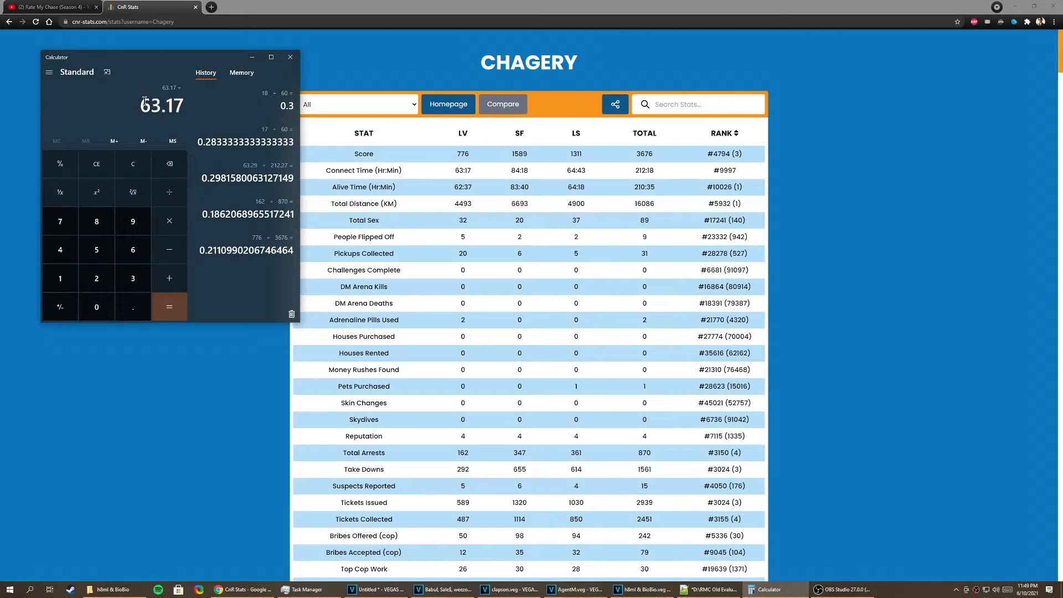
left_click(127, 162)
type("63.28 ÷ ")
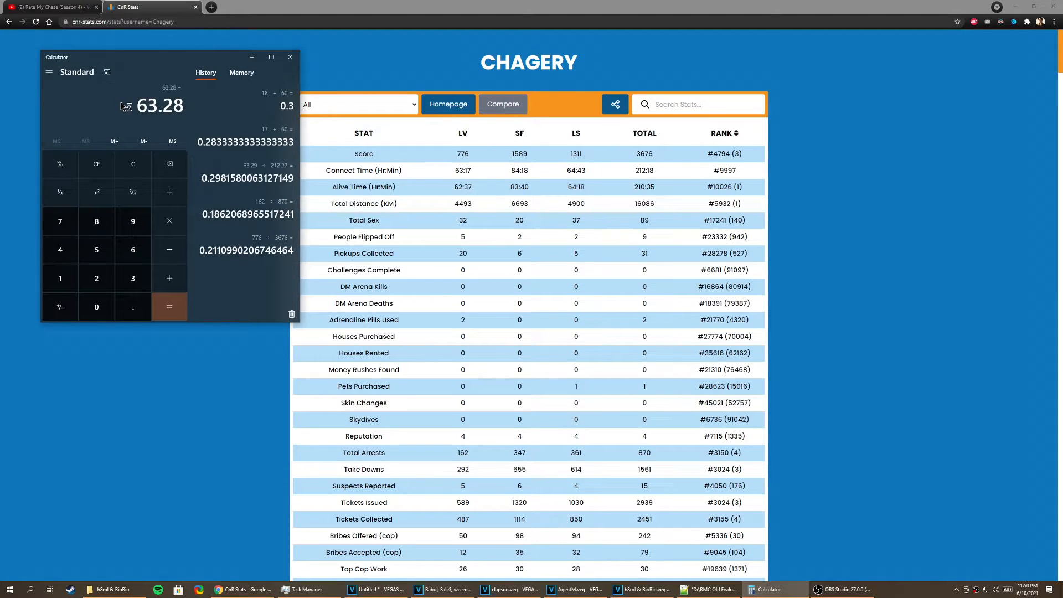
type("212.3")
key("Return")
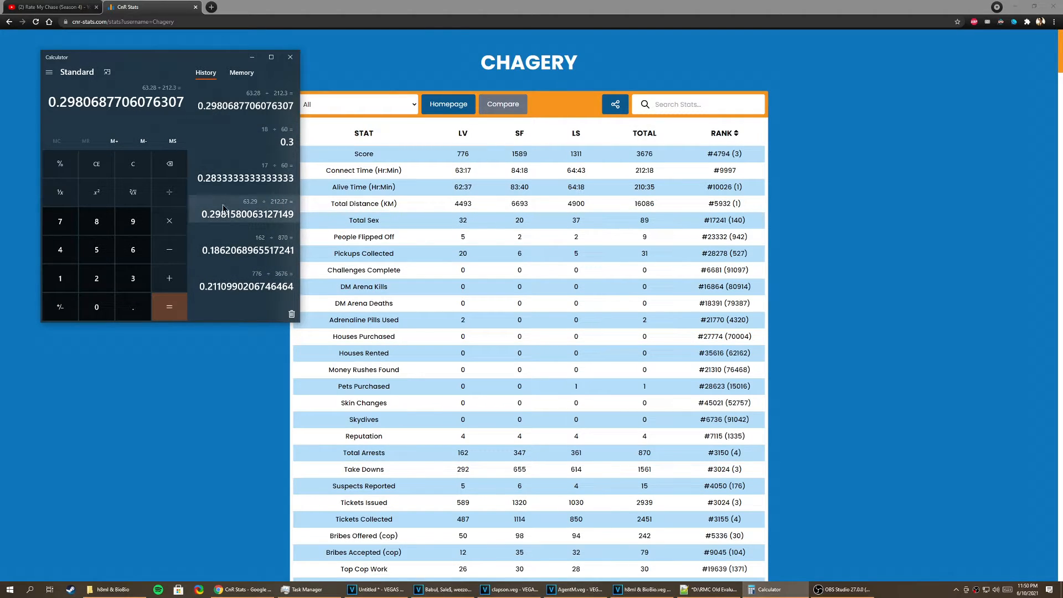
mouse_move(206, 106)
left_mouse_down()
mouse_move(219, 106)
mouse_move(200, 103)
left_mouse_up()
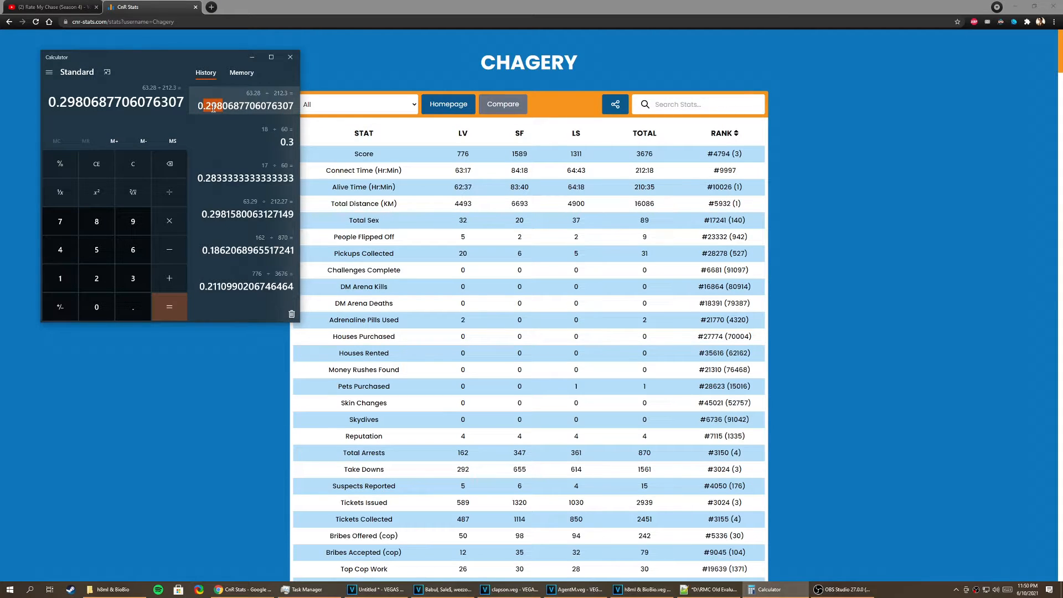
left_click(213, 108)
Step: Select the completed first cop entry in clapson.txt, from the Cop Radar heading through the Connect Time line
left_click(723, 593)
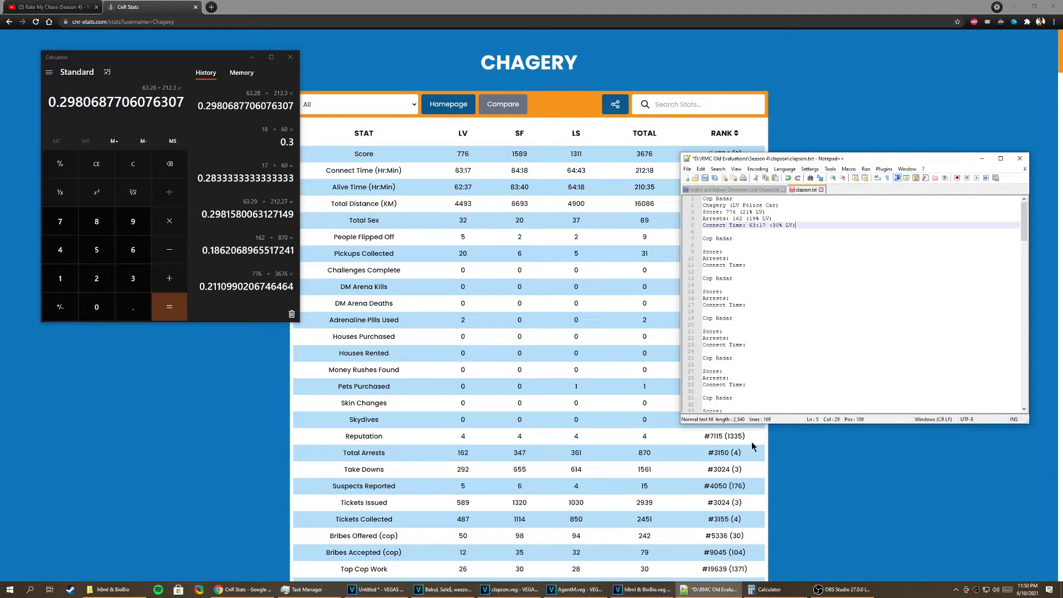
left_click_drag(801, 228, 702, 200)
left_click(739, 214)
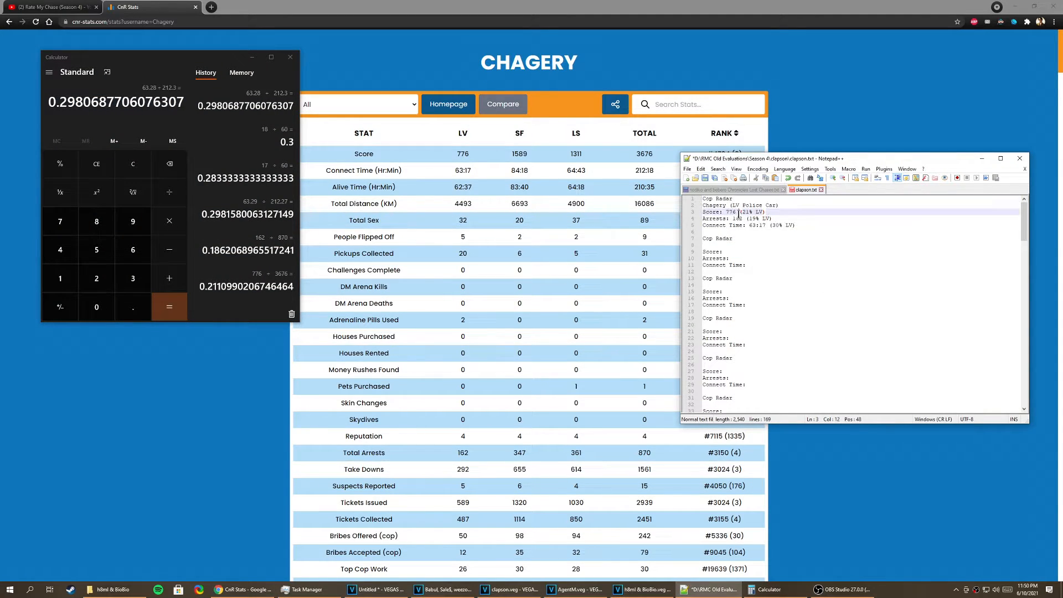
left_click_drag(794, 224, 692, 208)
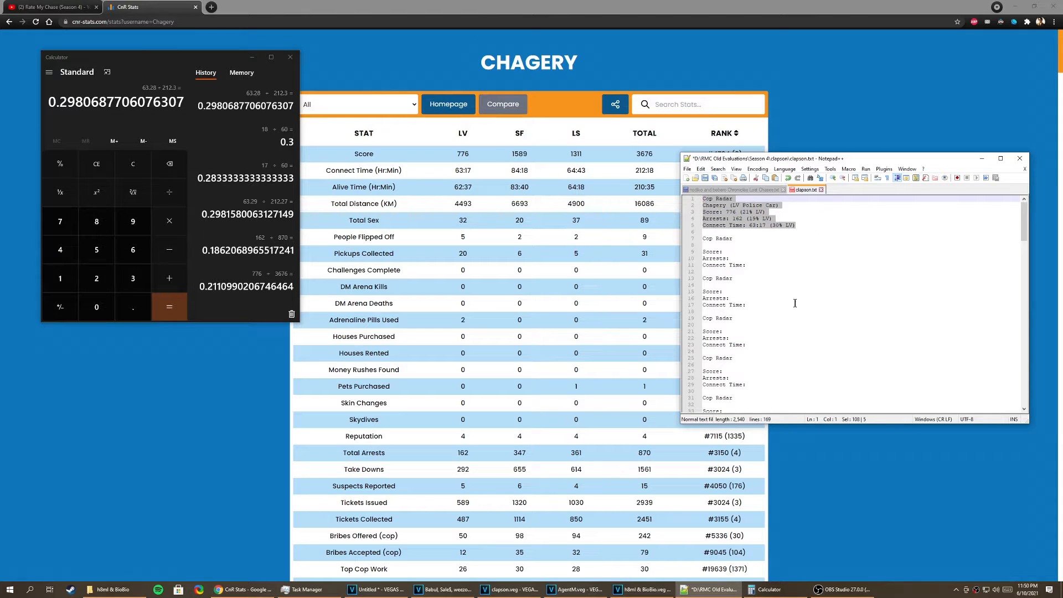
Step: Switch to the h8ml & BioBio project in VEGAS Pro and inspect the finished Cop Radar label's text and settings
left_click(634, 589)
scroll(601, 366, "up", 5)
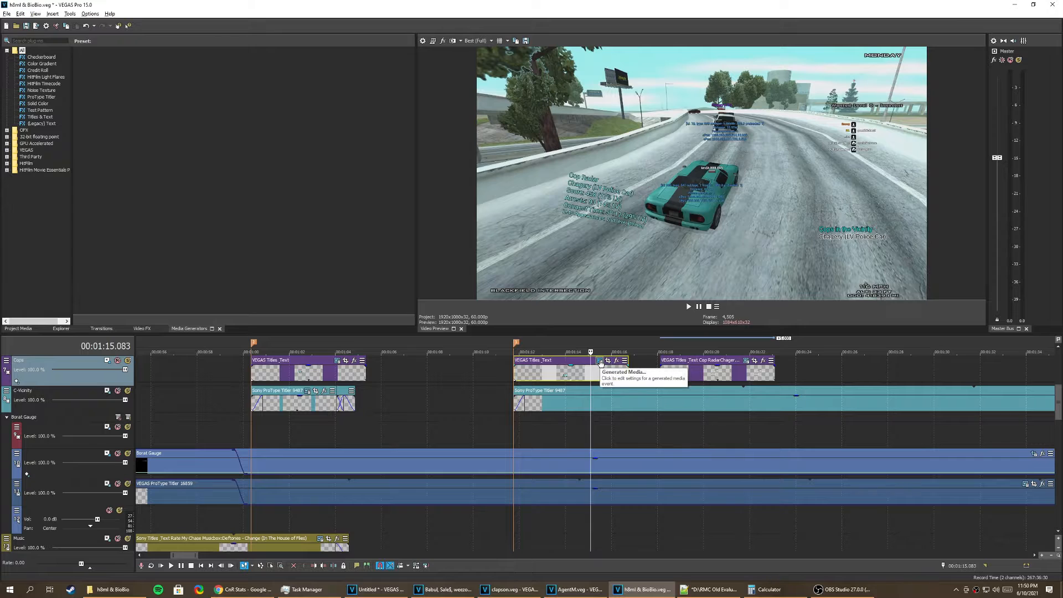
left_click(601, 361)
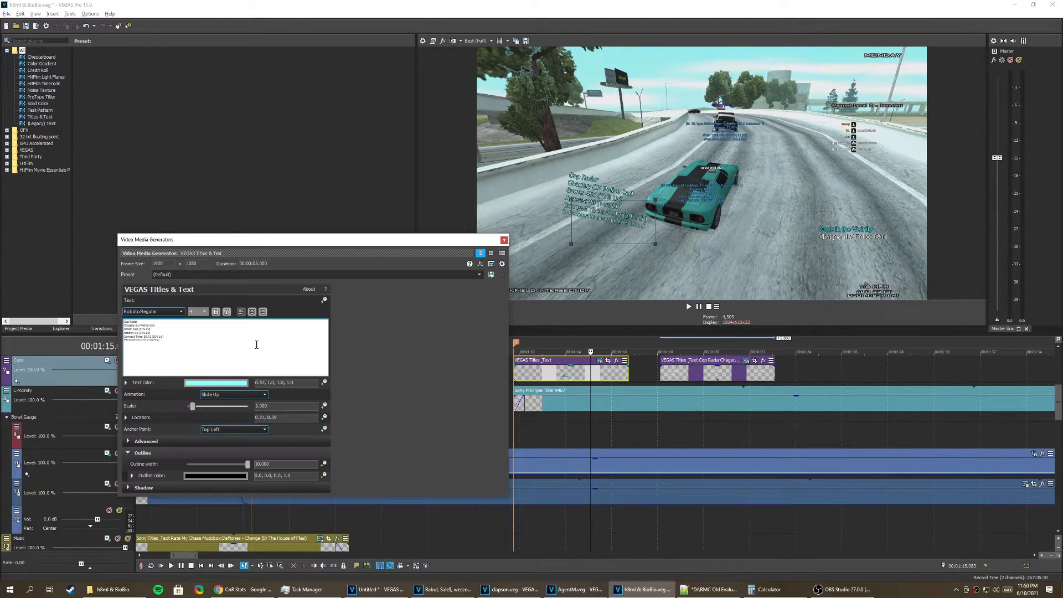
key("ctrl+a")
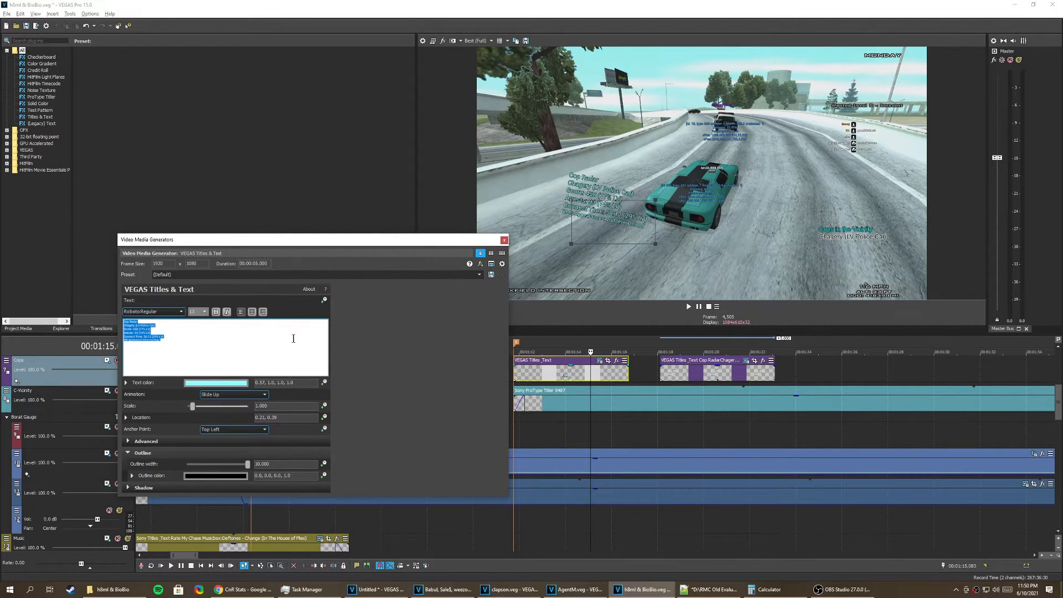
left_click(503, 239)
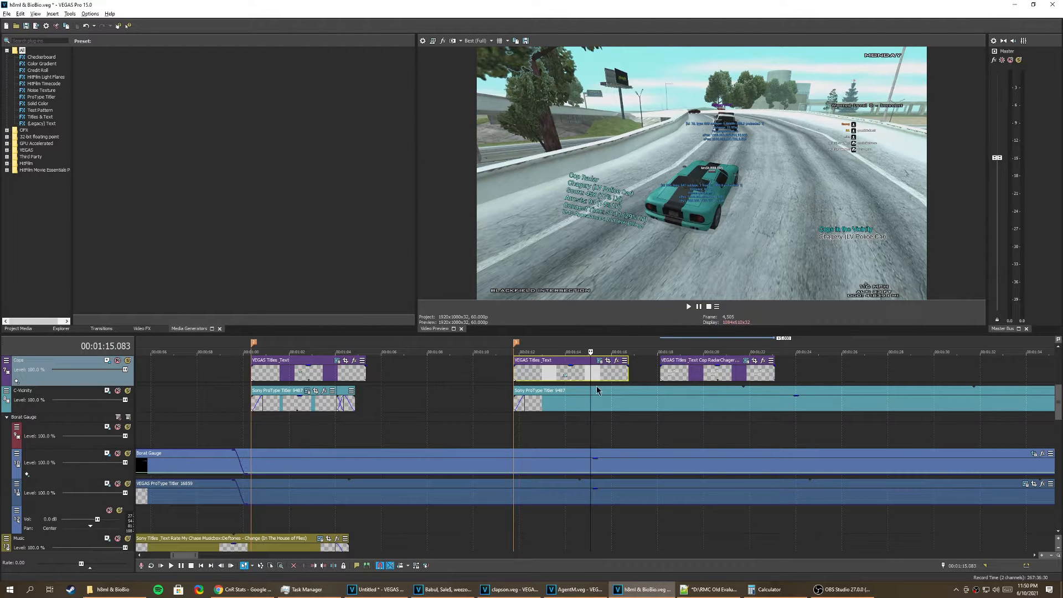
Step: Delete the large white draft Cop Radar text event that follows the finished label on the Cops track
scroll(626, 382, "down", 3)
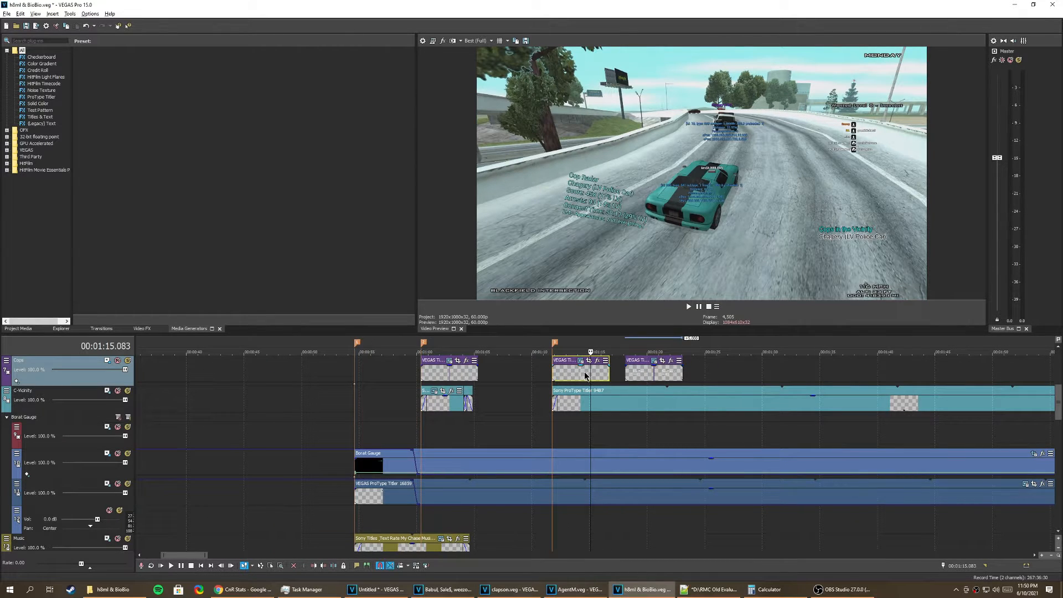
left_click(658, 374)
scroll(616, 384, "down", 5)
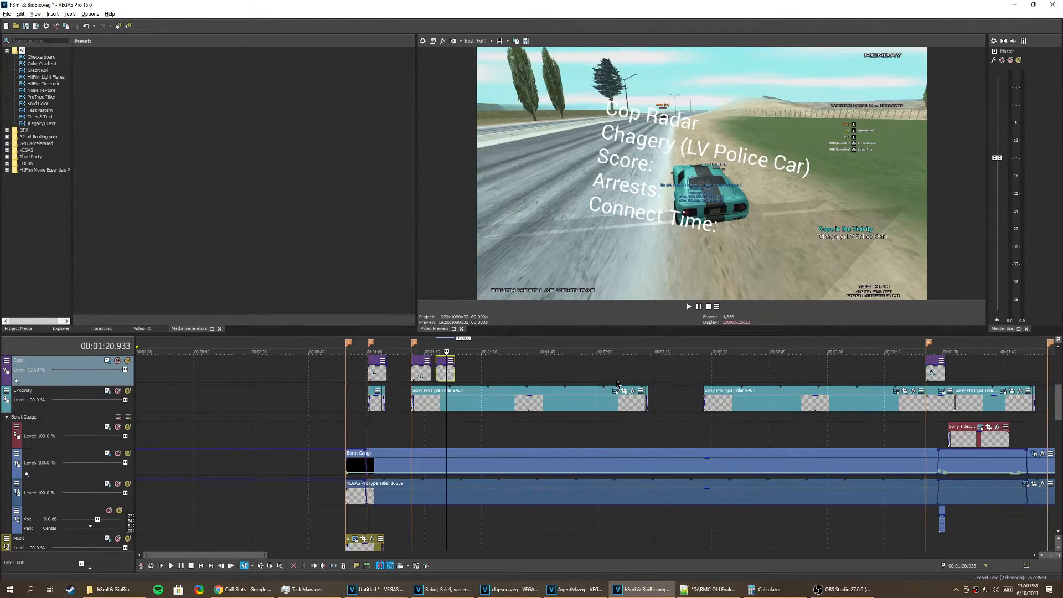
key("Delete")
Step: Preview the Cop Radar label at about 3:29 that lists a car's driver and passenger together
left_click(938, 375)
scroll(936, 377, "down", 1)
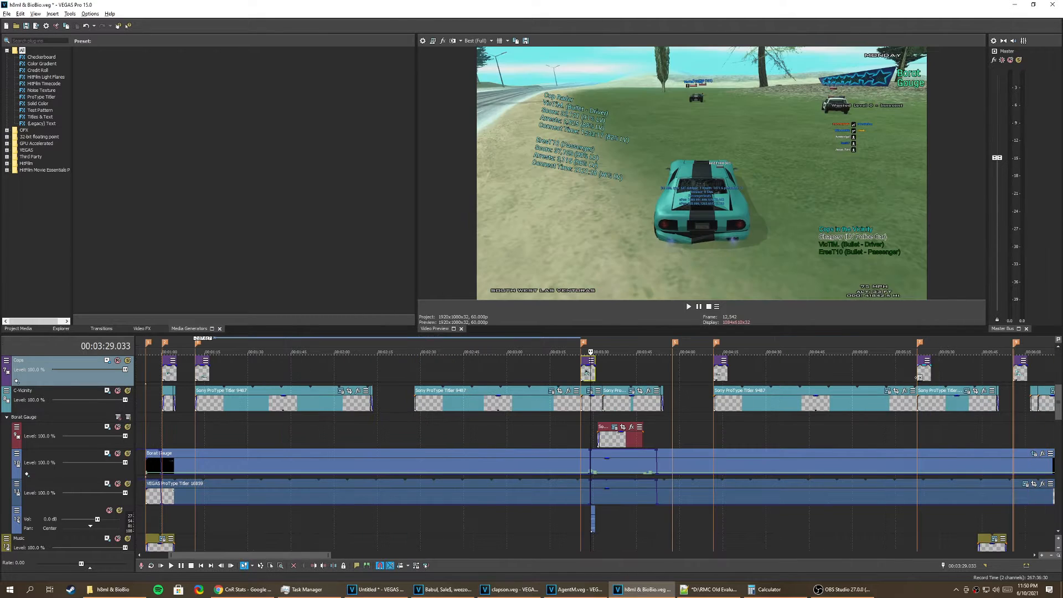
scroll(595, 443, "down", 2)
Step: Go back to the start of the chase and preview the Warrants/SGC labels at about 0:57
left_click(243, 377)
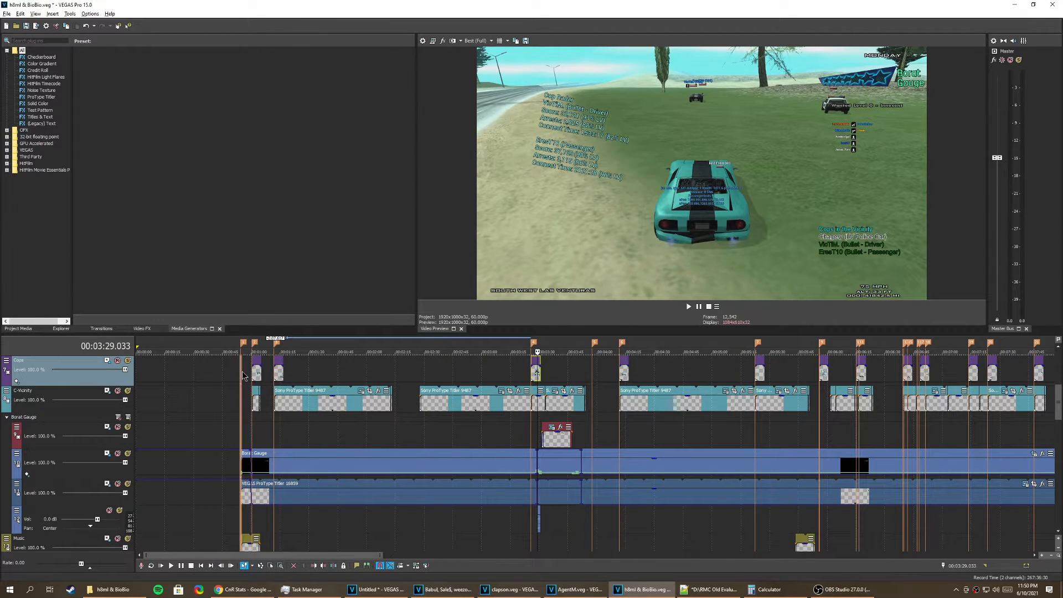
scroll(967, 379, "up", 2)
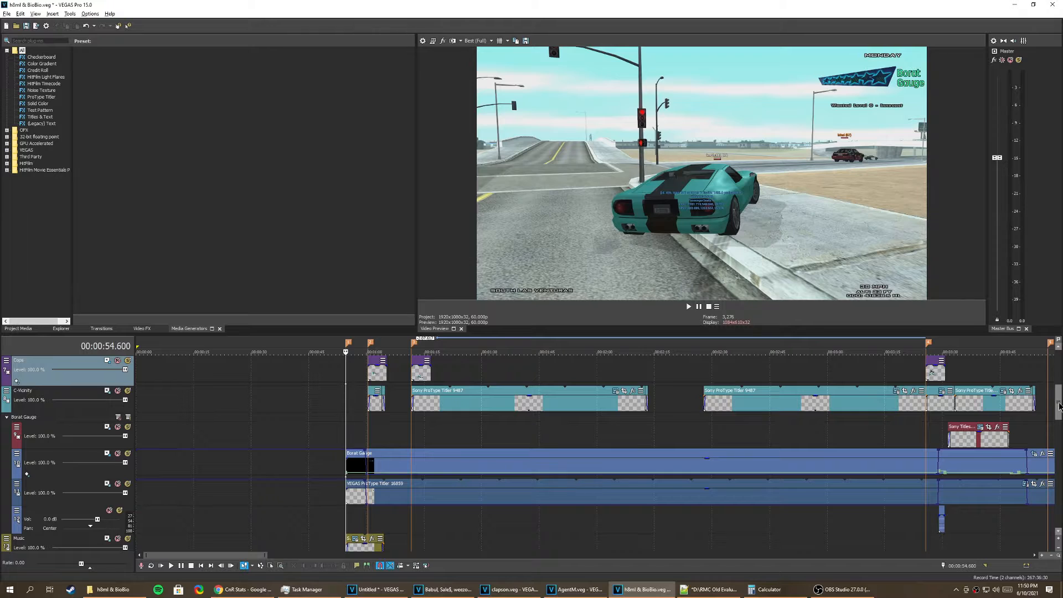
scroll(1033, 379, "up", 5)
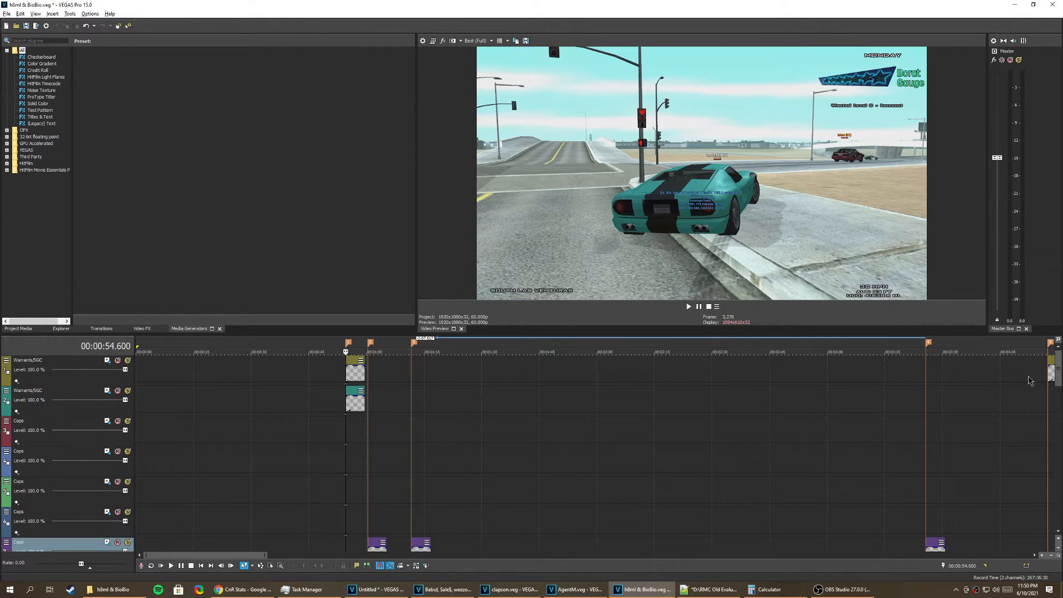
left_click(357, 400)
scroll(643, 372, "up", 6)
scroll(643, 371, "up", 2)
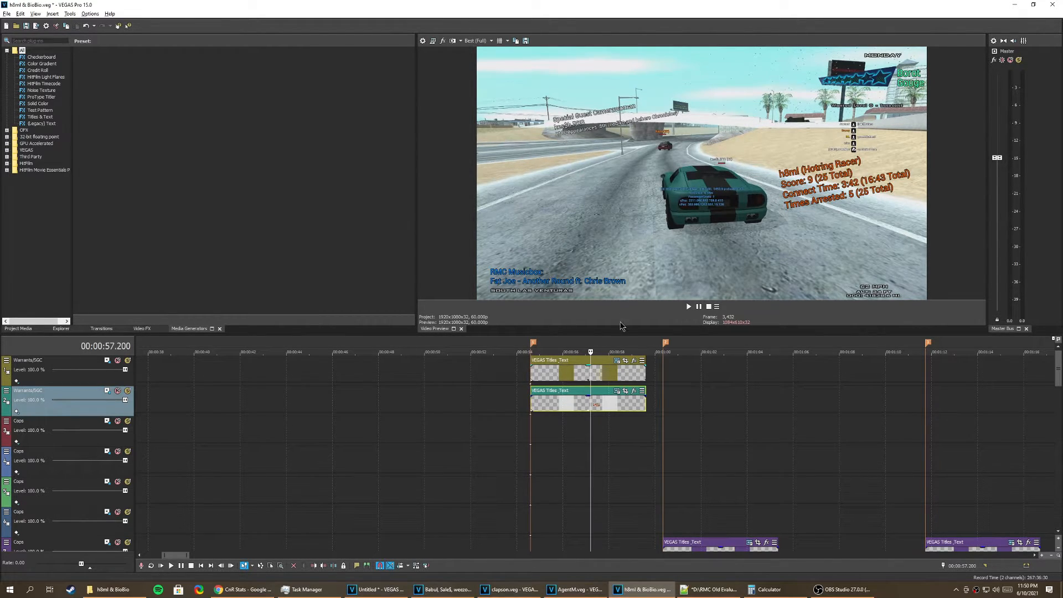
Step: Return to the Cops tracks and examine the stacked cop labels at about 5:58
scroll(627, 399, "down", 6)
scroll(626, 399, "up", 2)
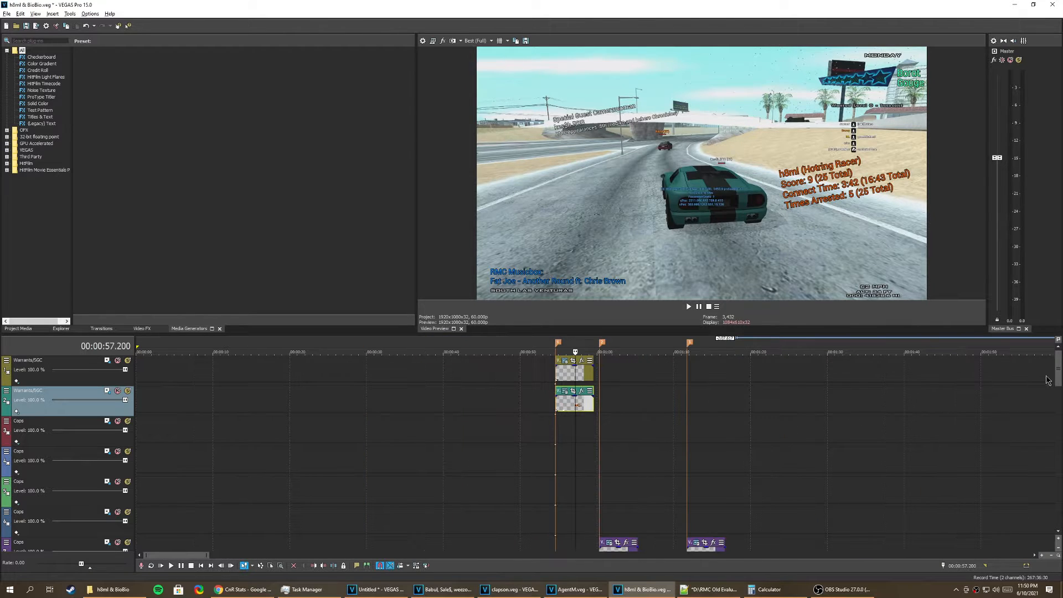
scroll(1059, 398, "down", 4)
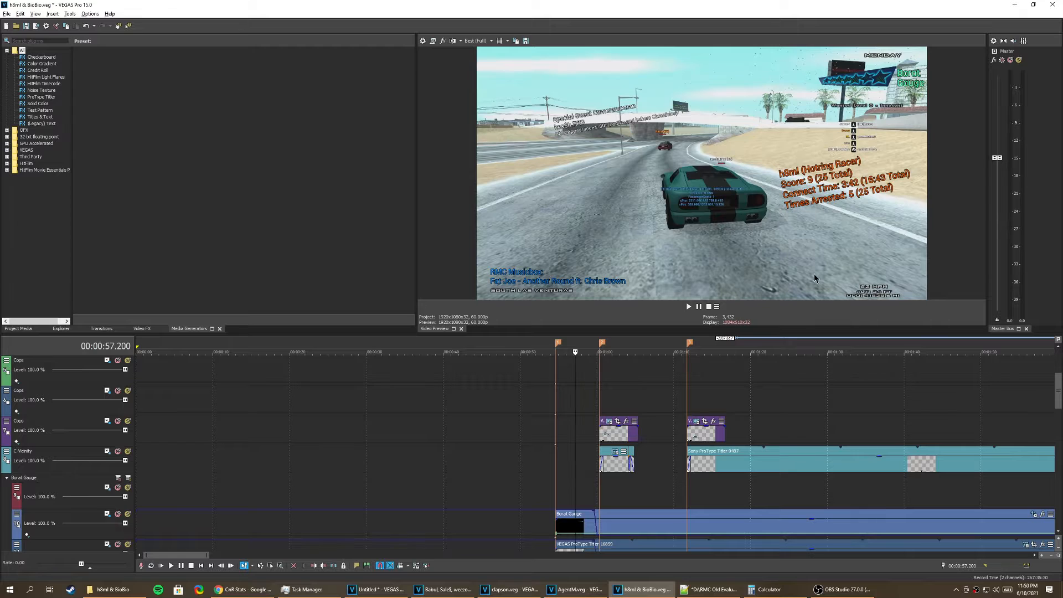
scroll(759, 382, "down", 4)
left_click(825, 377)
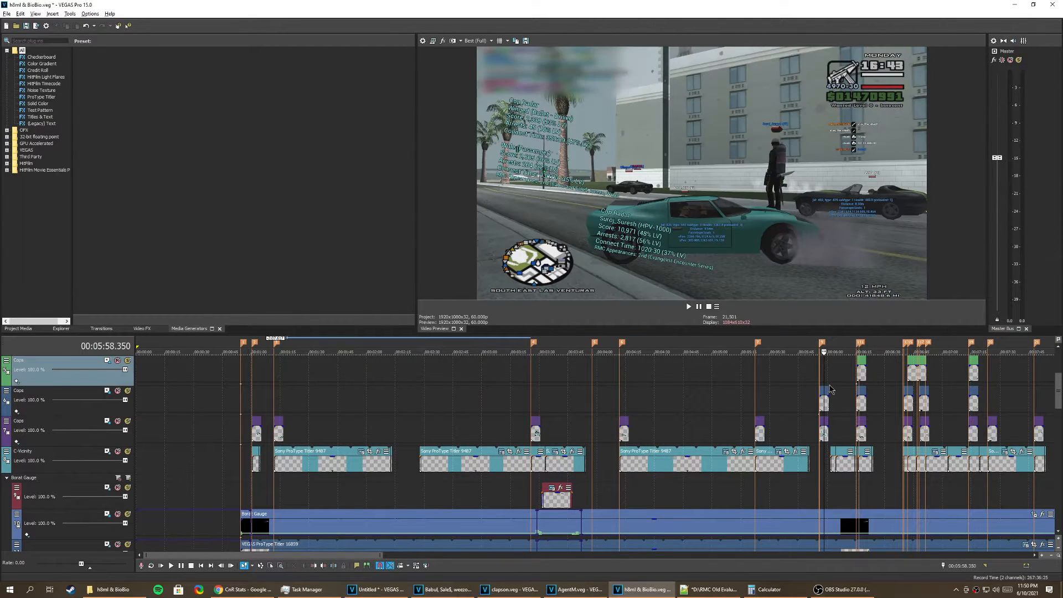
scroll(775, 393, "up", 4)
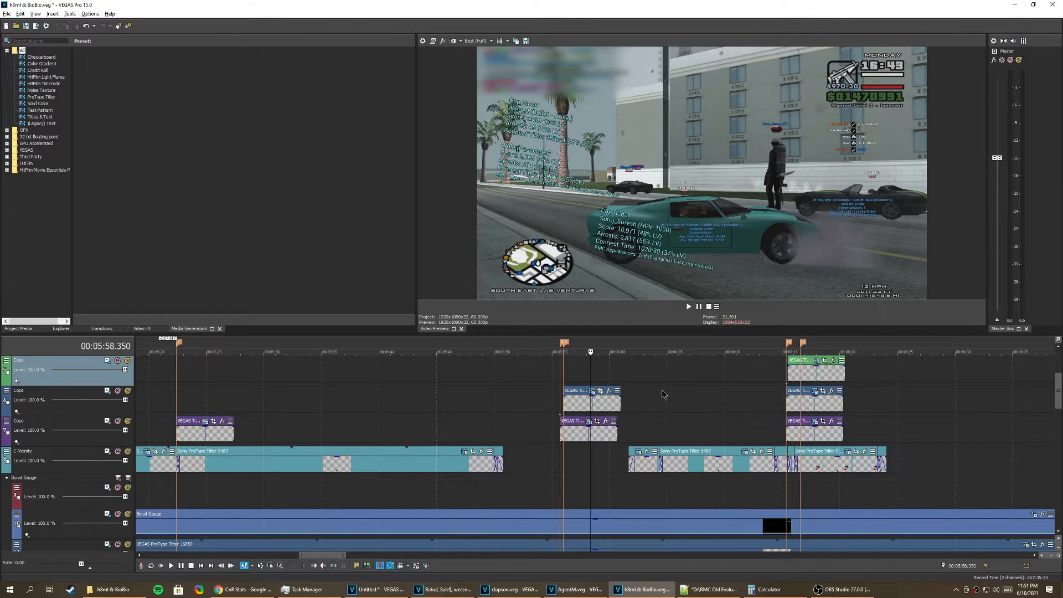
Step: Examine the cop labels spread over three Cops tracks at about 6:18 and compare their layout with neighbouring label groups
left_click(823, 403)
scroll(790, 415, "down", 3)
scroll(791, 416, "up", 2)
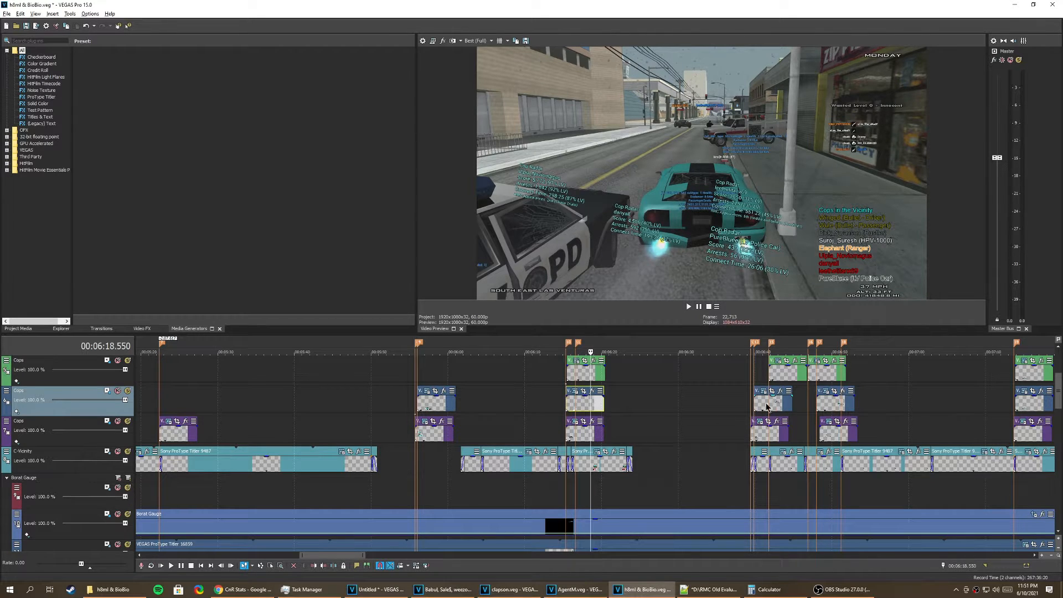
scroll(620, 399, "up", 4)
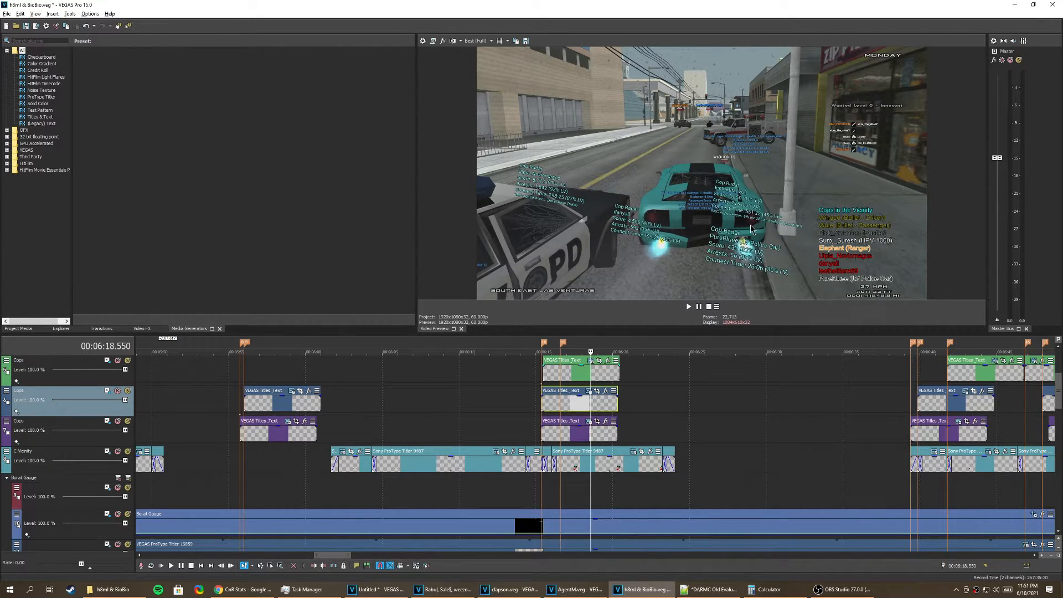
scroll(830, 373, "down", 2)
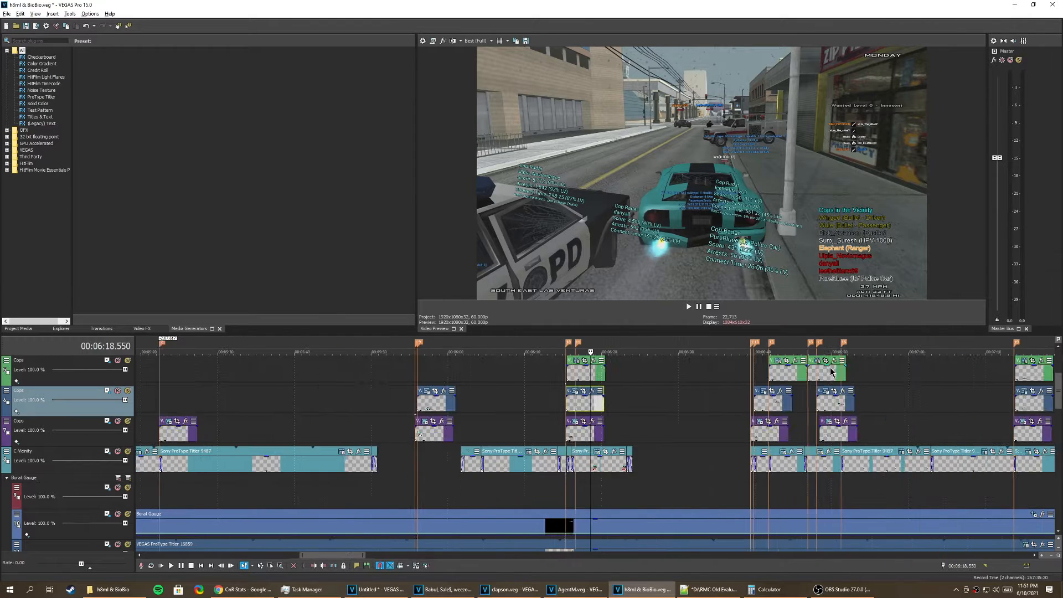
scroll(662, 444, "down", 4)
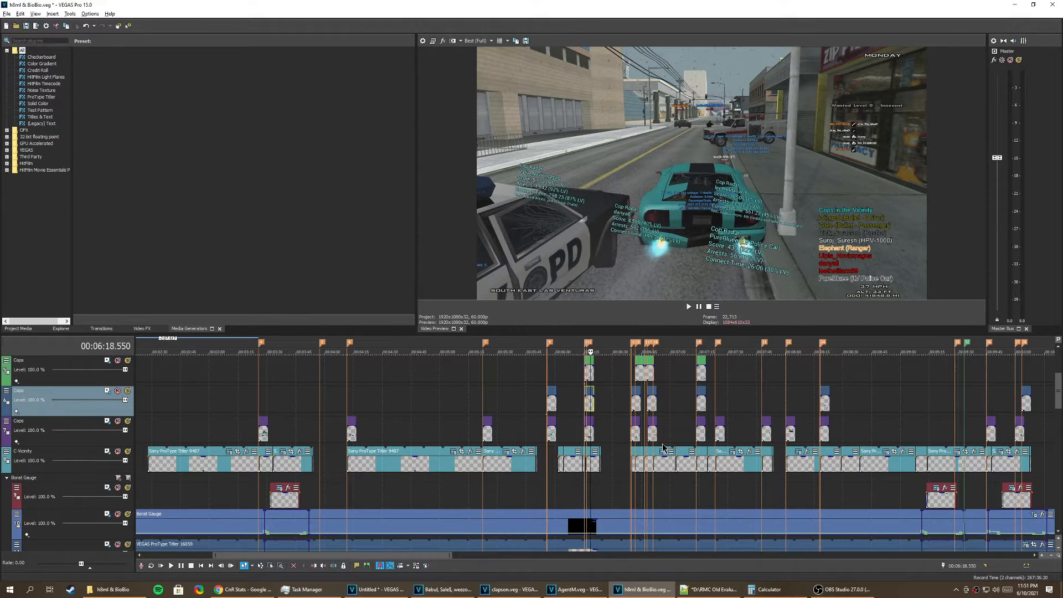
scroll(662, 444, "up", 2)
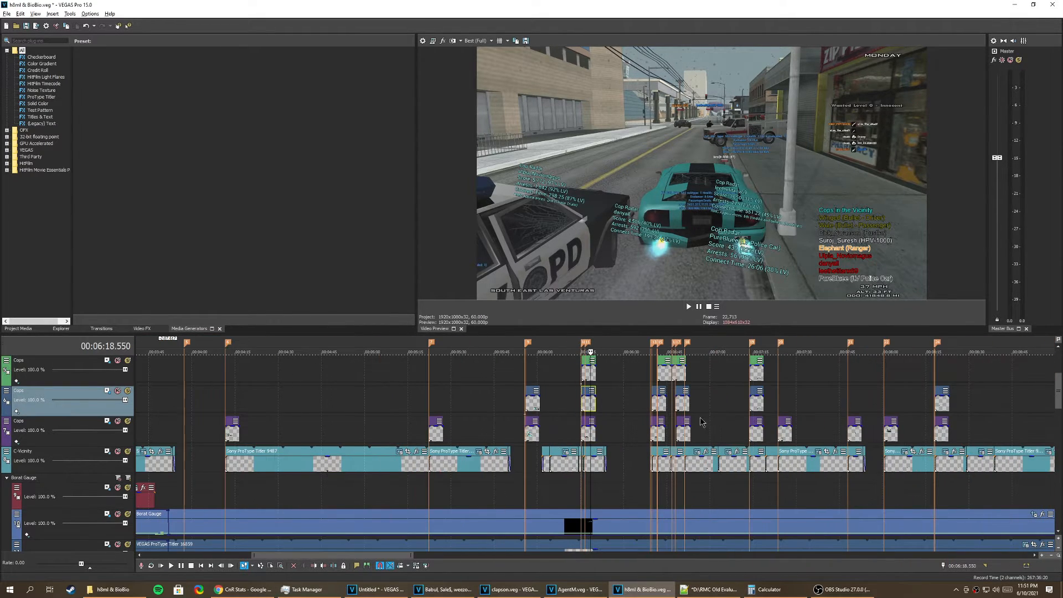
Step: Preview the cop labels at about 6:51 and inspect the font and text settings of the middle Cops track's event
left_click(685, 406)
scroll(678, 406, "up", 5)
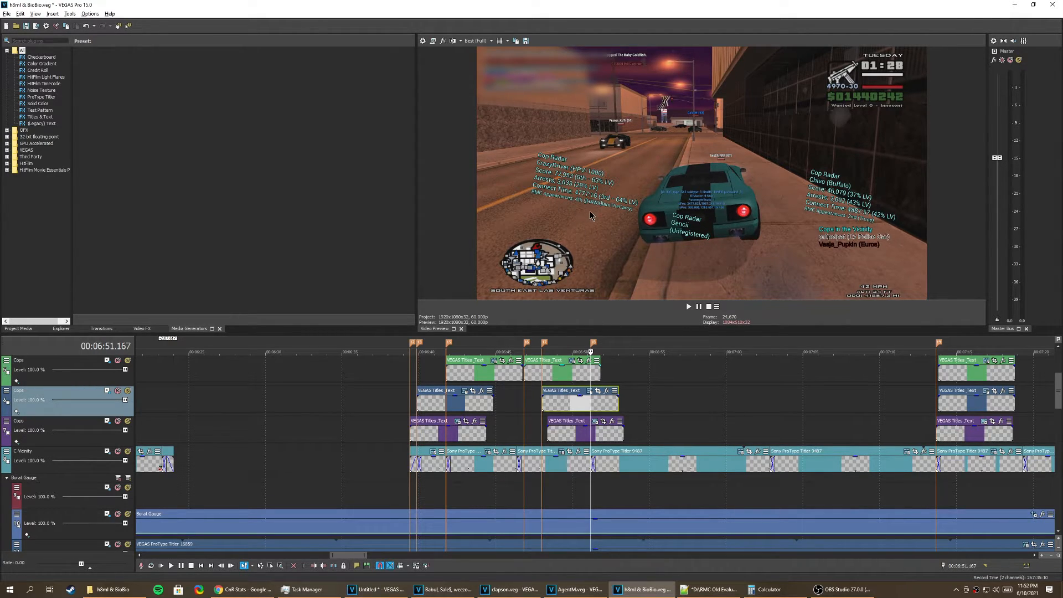
left_click(591, 391)
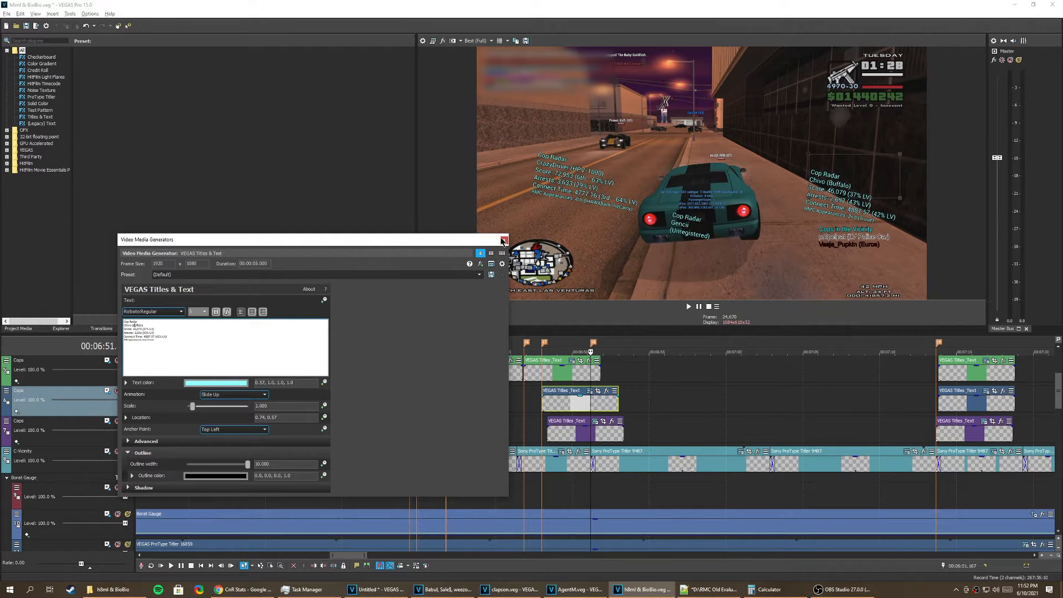
left_click(503, 241)
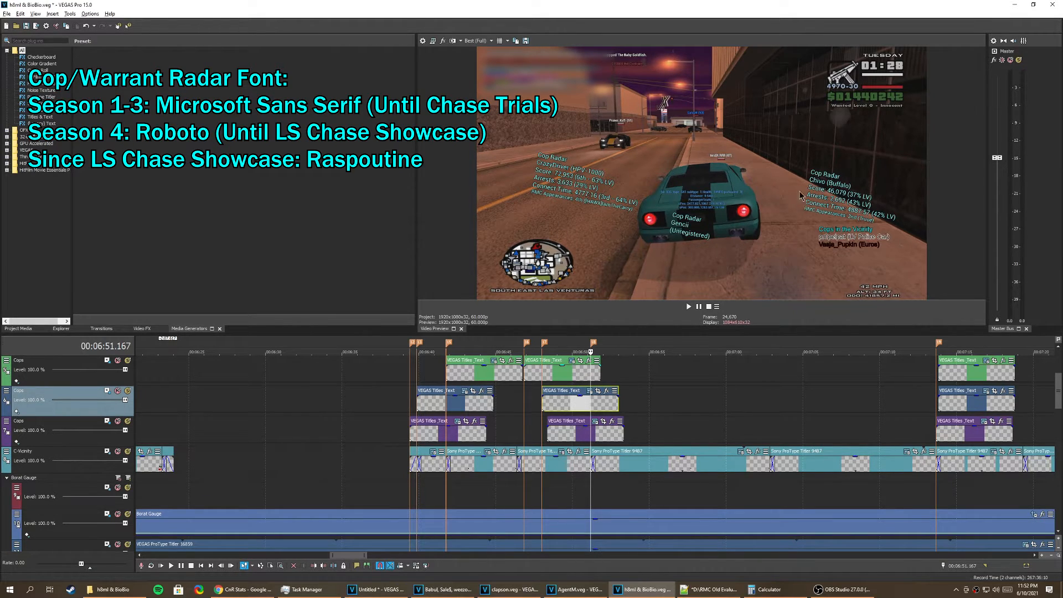
key("Up")
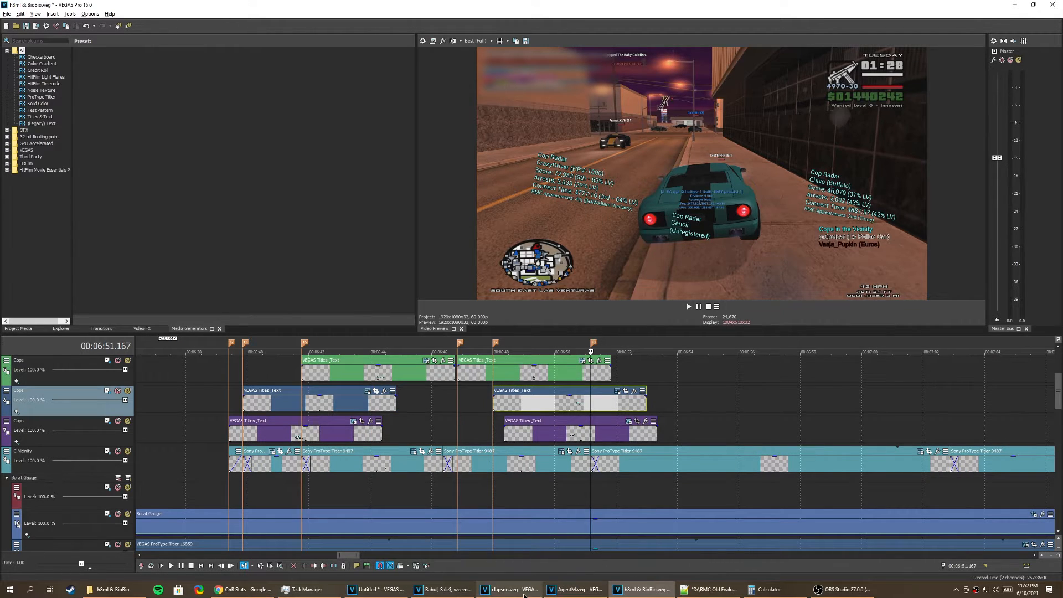
Step: Switch to the AgentM.veg project and inspect the first Cop Radar label's font and text settings
left_click(570, 591)
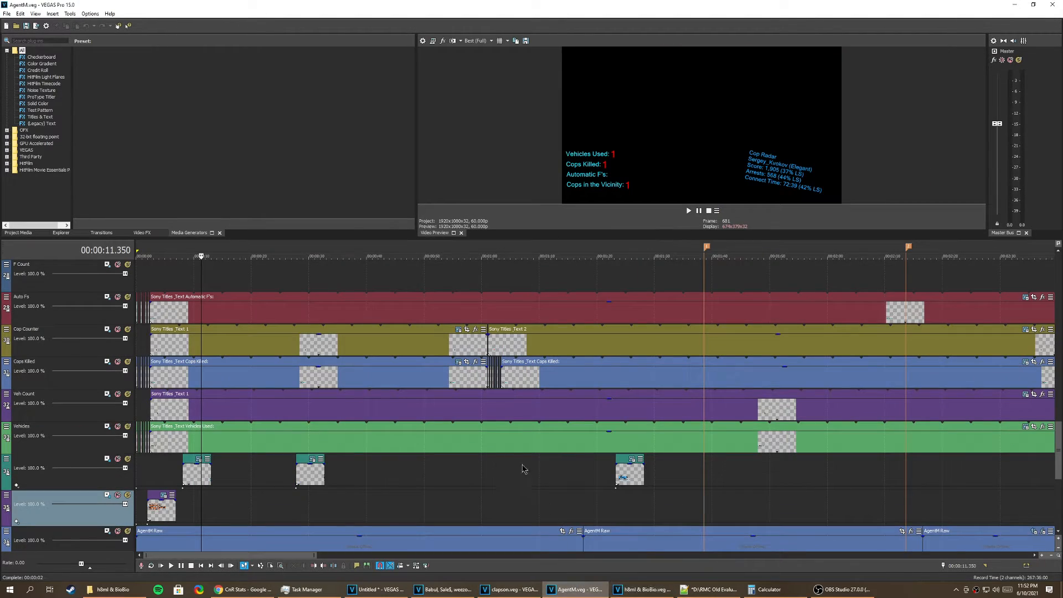
left_click(194, 481)
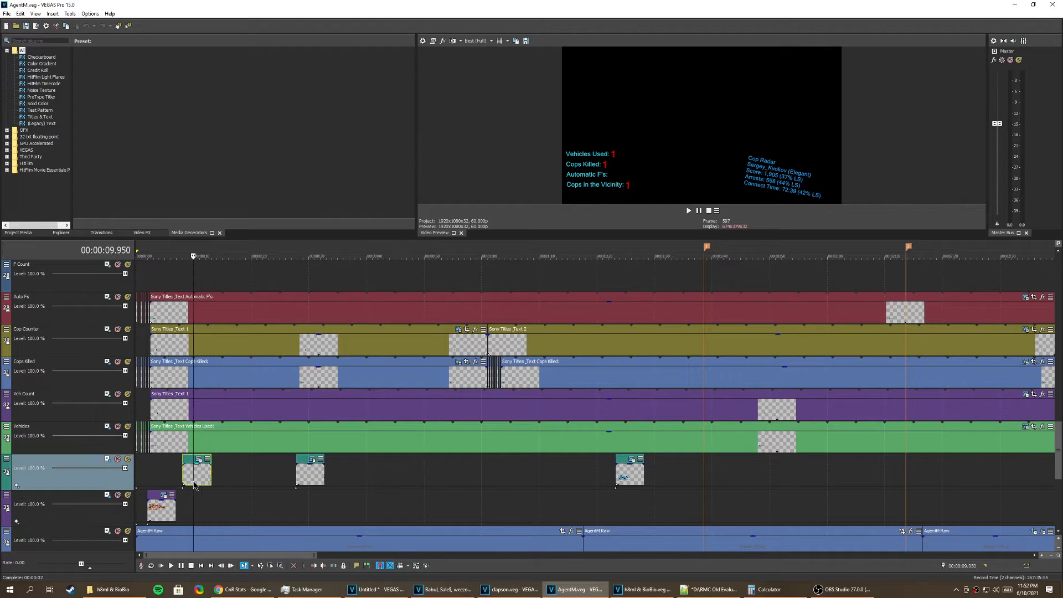
scroll(194, 481, "up", 5)
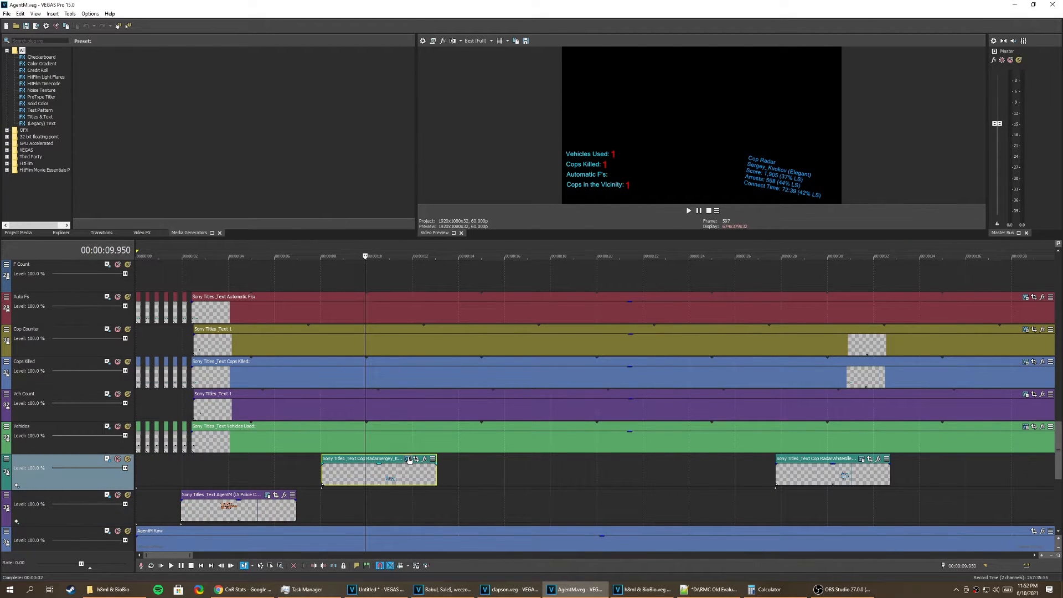
left_click(408, 459)
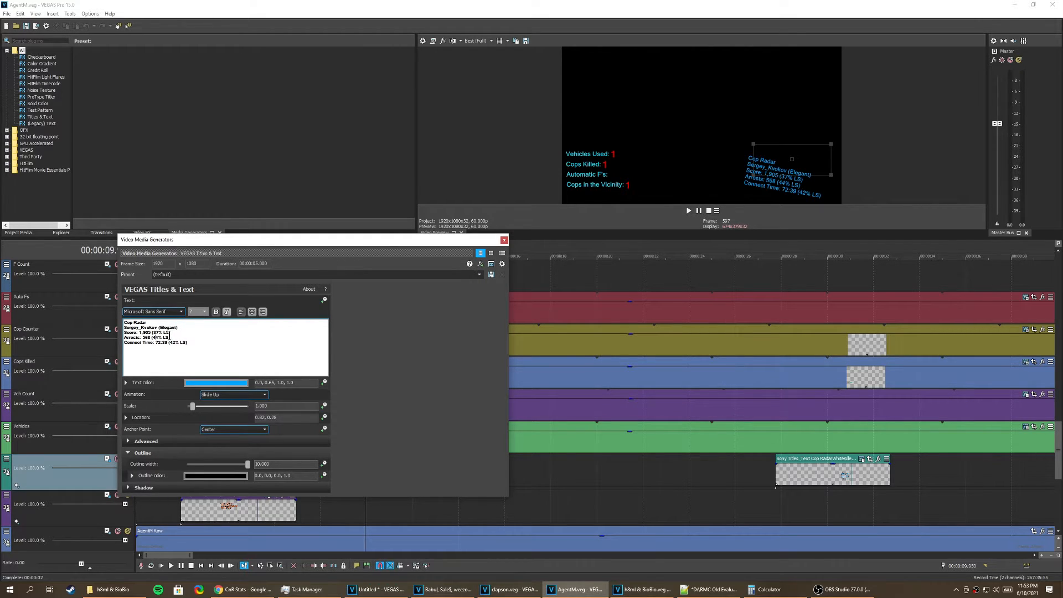
left_click(504, 241)
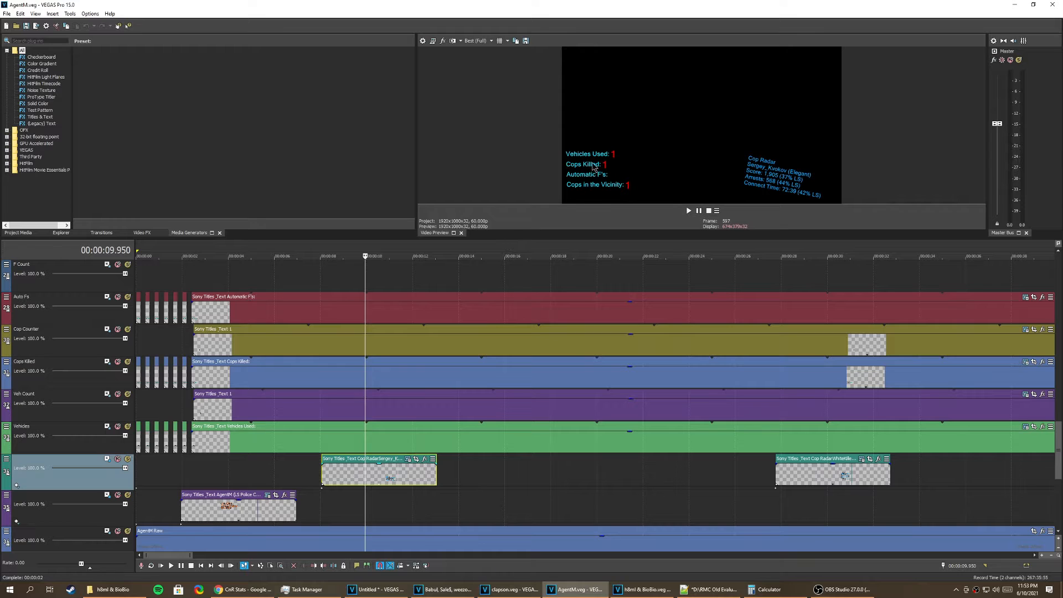
Step: Preview the third cop label on the AgentM timeline
scroll(686, 414, "down", 1)
scroll(685, 413, "down", 3)
left_click(629, 475)
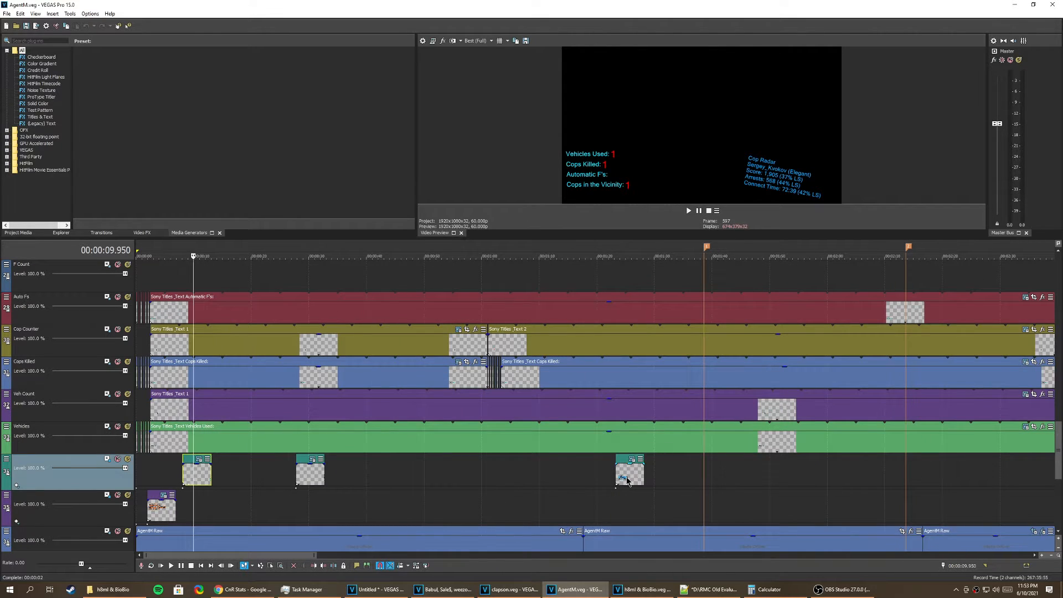
Step: Switch to the Babul, Sale$, weezo, and Wule.veg project and look over its Cops and Warrants label tracks
left_click(443, 589)
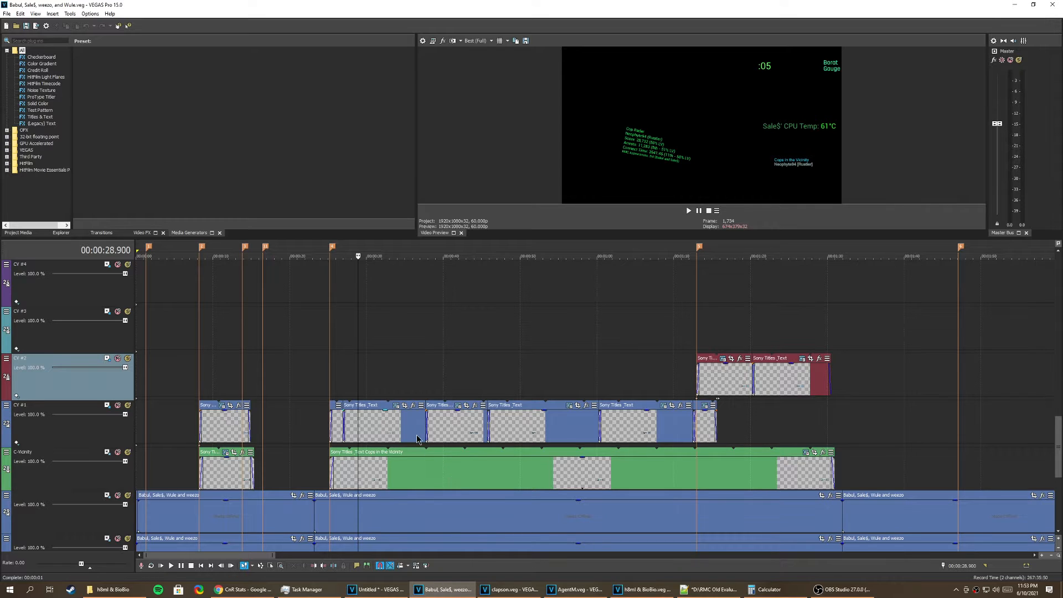
scroll(393, 414, "up", 2)
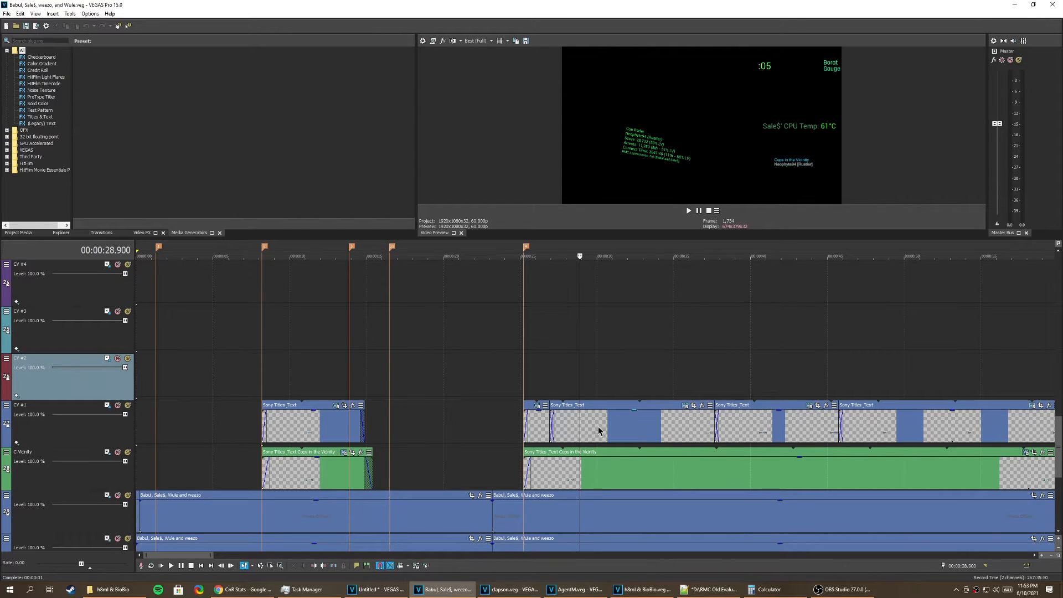
scroll(639, 443, "down", 3)
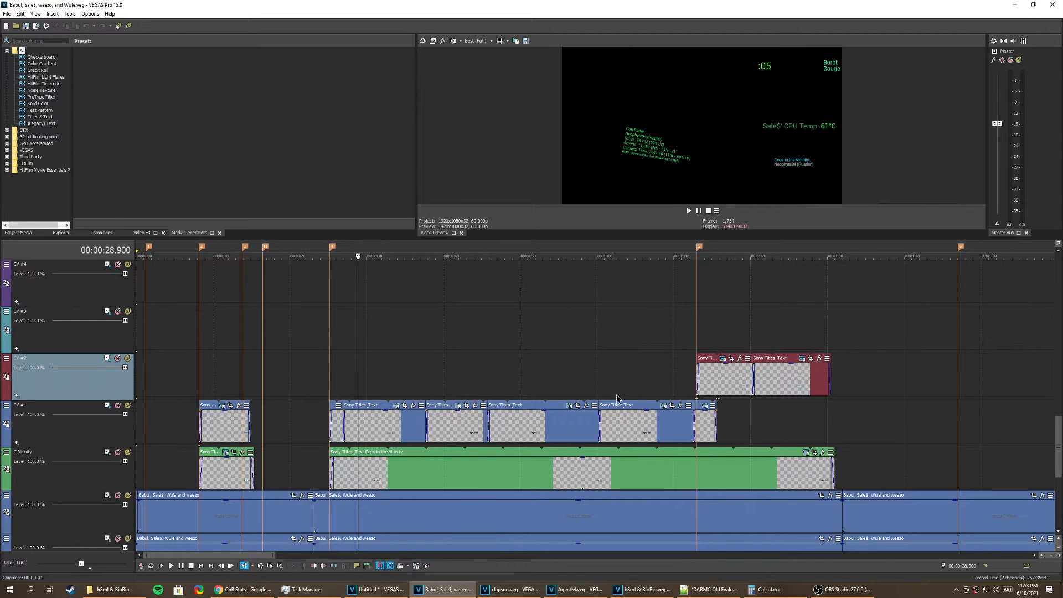
scroll(1056, 426, "up", 4)
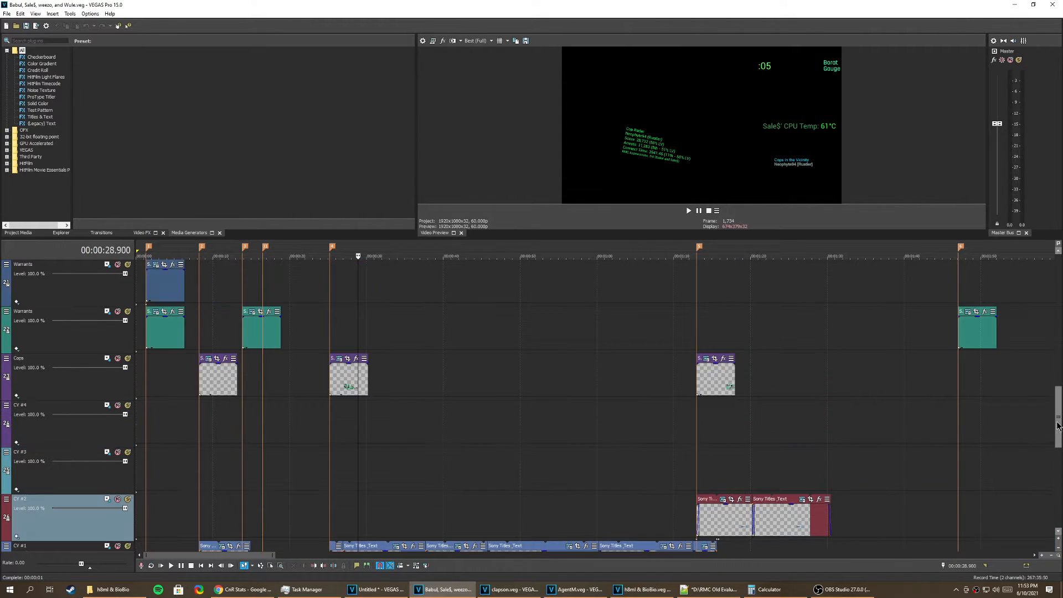
scroll(1056, 429, "up", 1)
scroll(1056, 429, "down", 1)
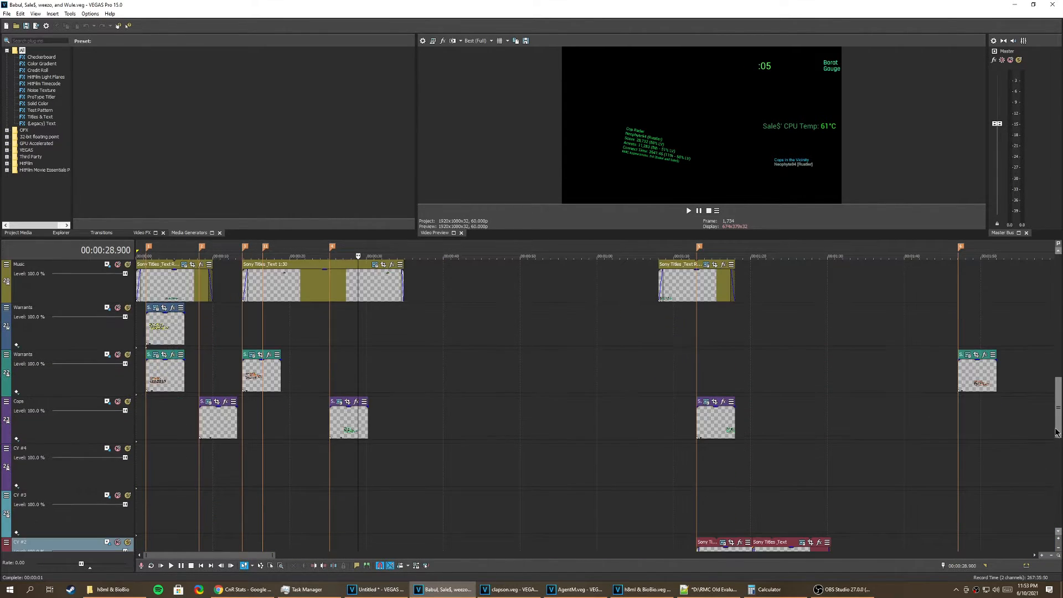
Step: Inspect the font and text settings of the second Cops label and look over the CV and C-Vicinity tracks
left_click(348, 405)
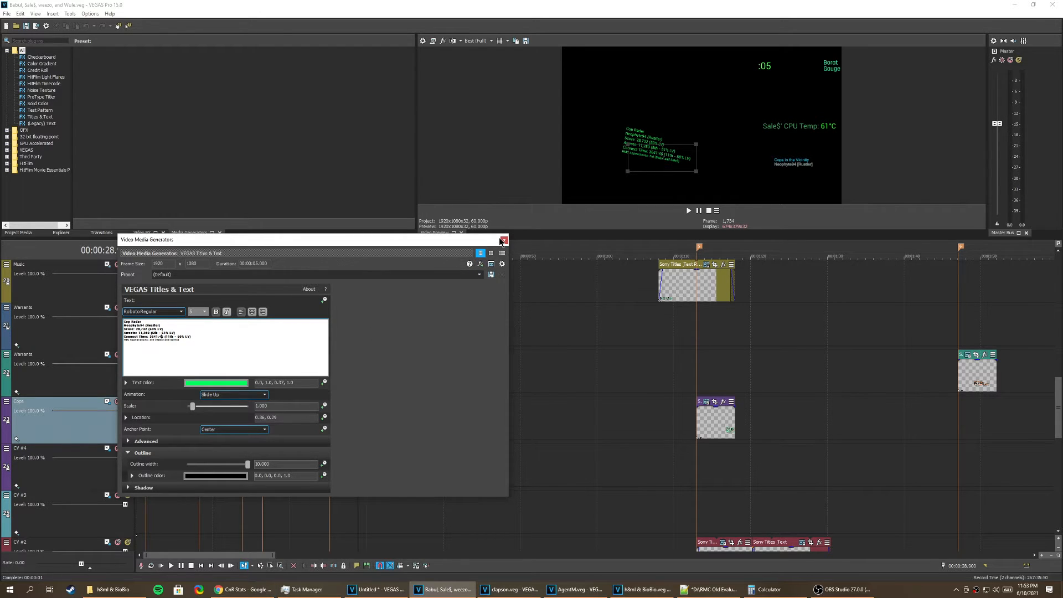
left_click(505, 240)
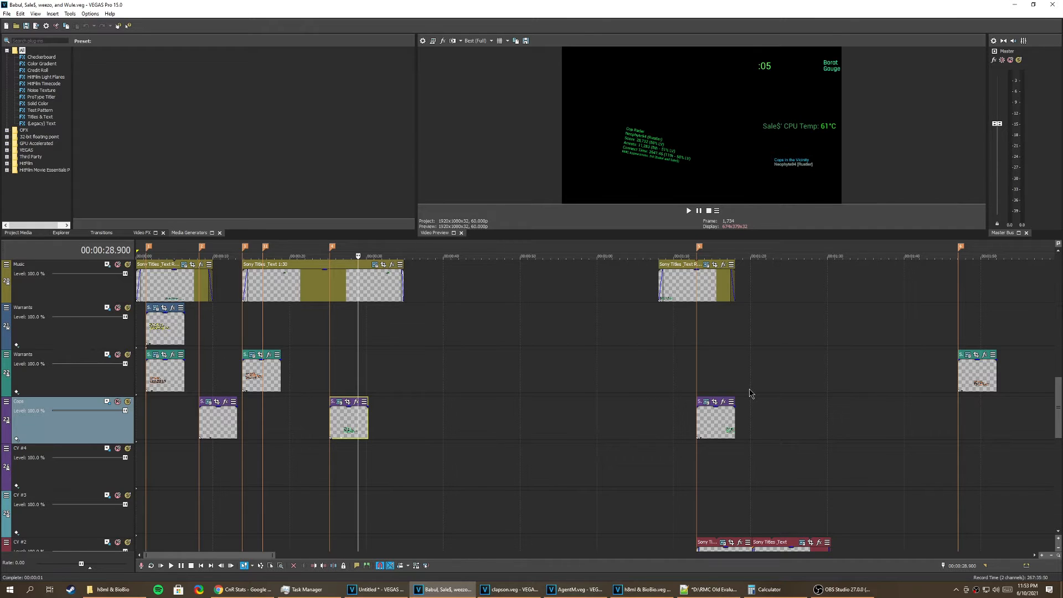
left_click_drag(1058, 402, 1058, 441)
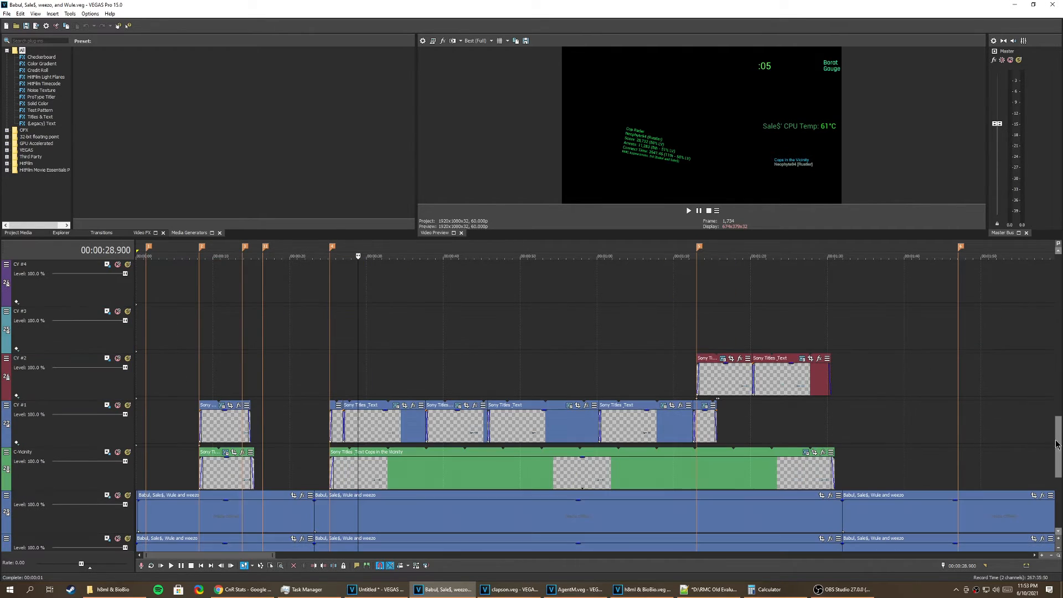
Step: Open the SF Chase Showcase.veg project and look over its warrant and cop label tracks up to about 6:57
left_click(114, 590)
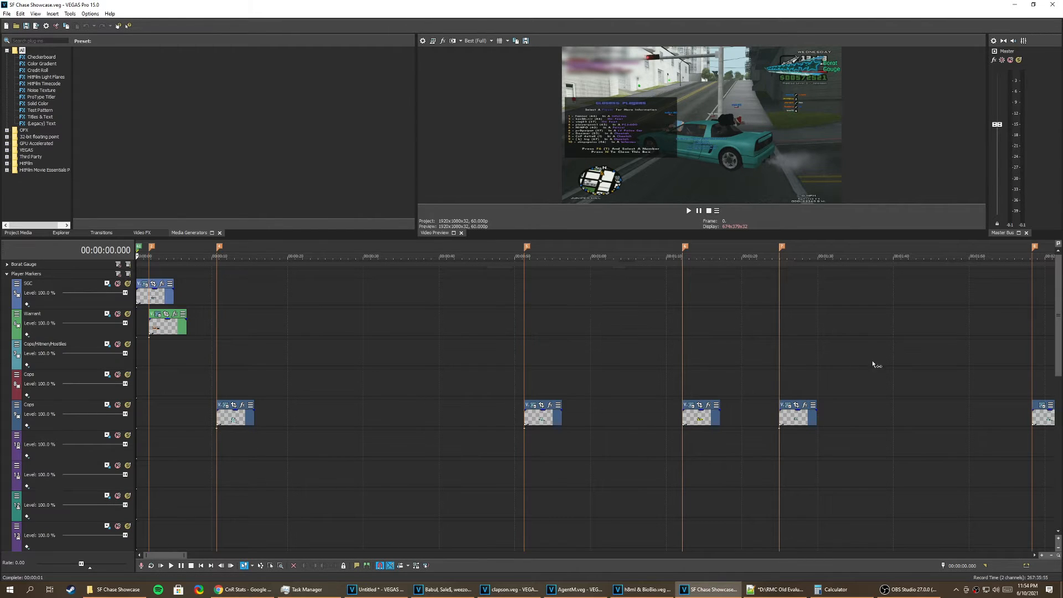
scroll(873, 361, "down", 8)
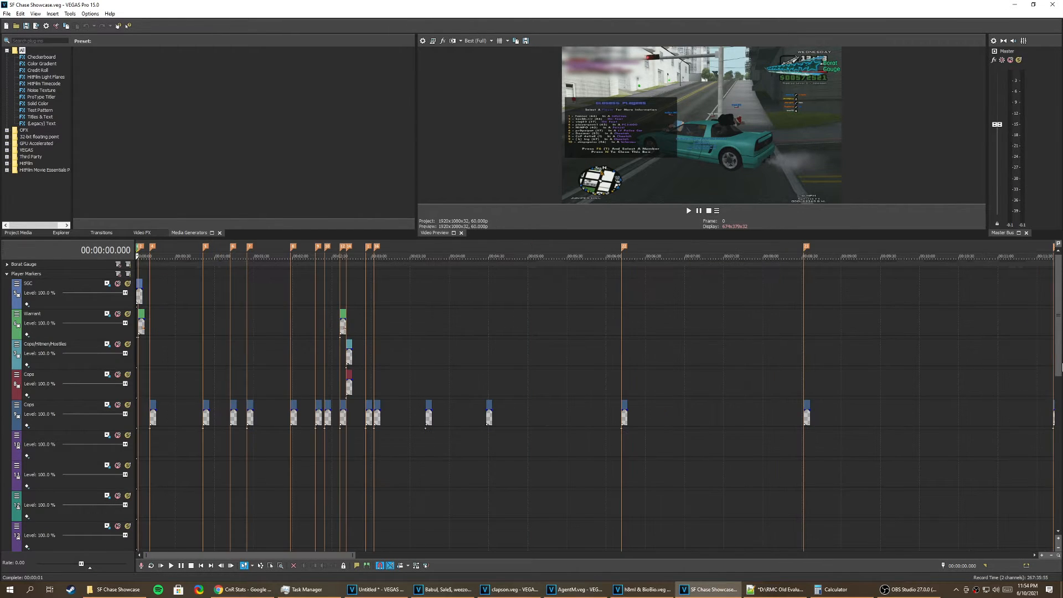
scroll(343, 448, "down", 3)
left_click(343, 447)
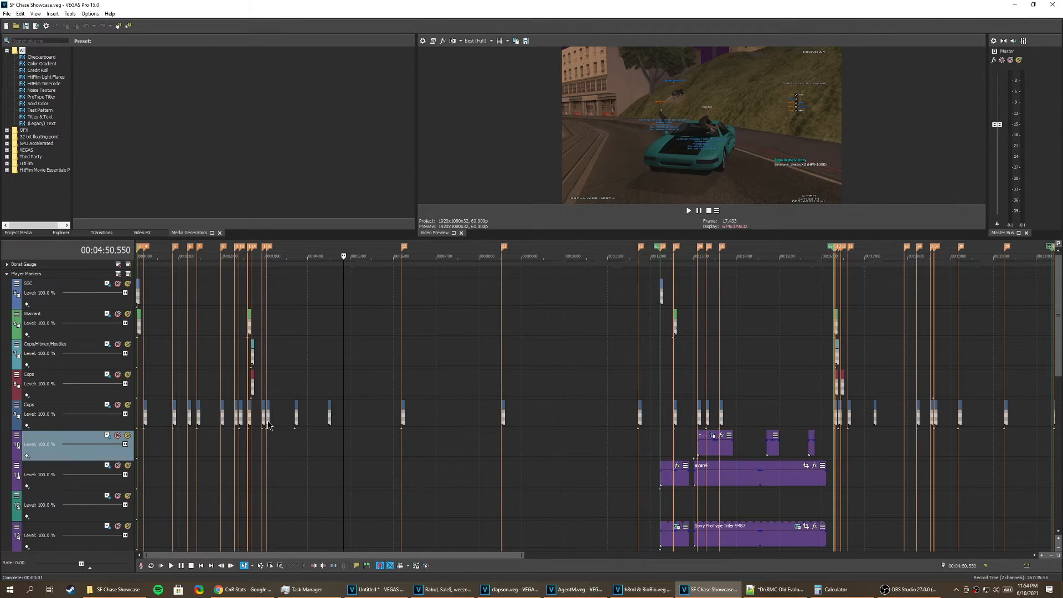
scroll(288, 424, "down", 4)
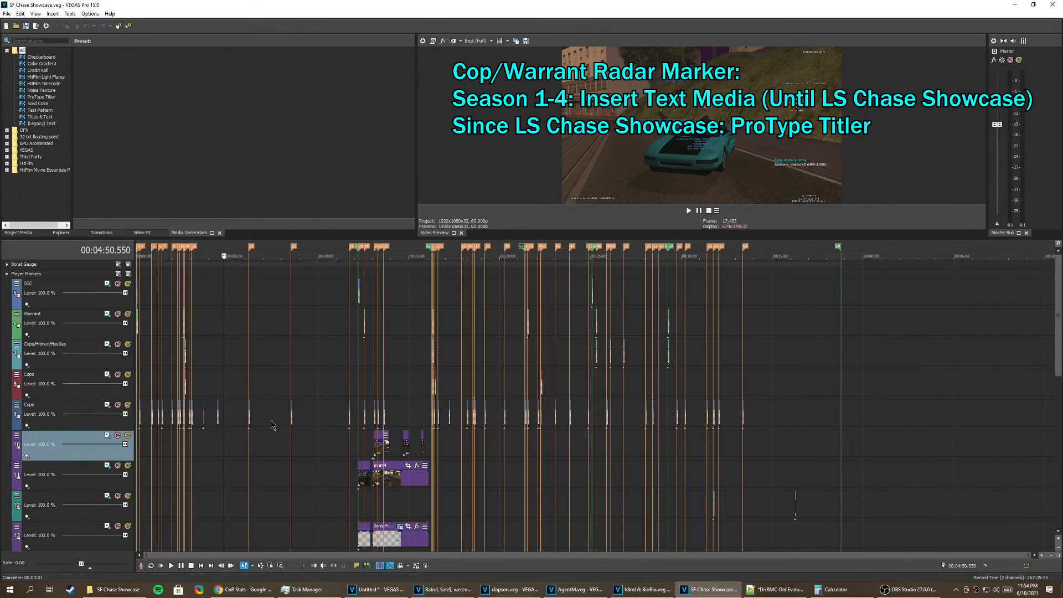
left_click(264, 423)
scroll(264, 423, "up", 6)
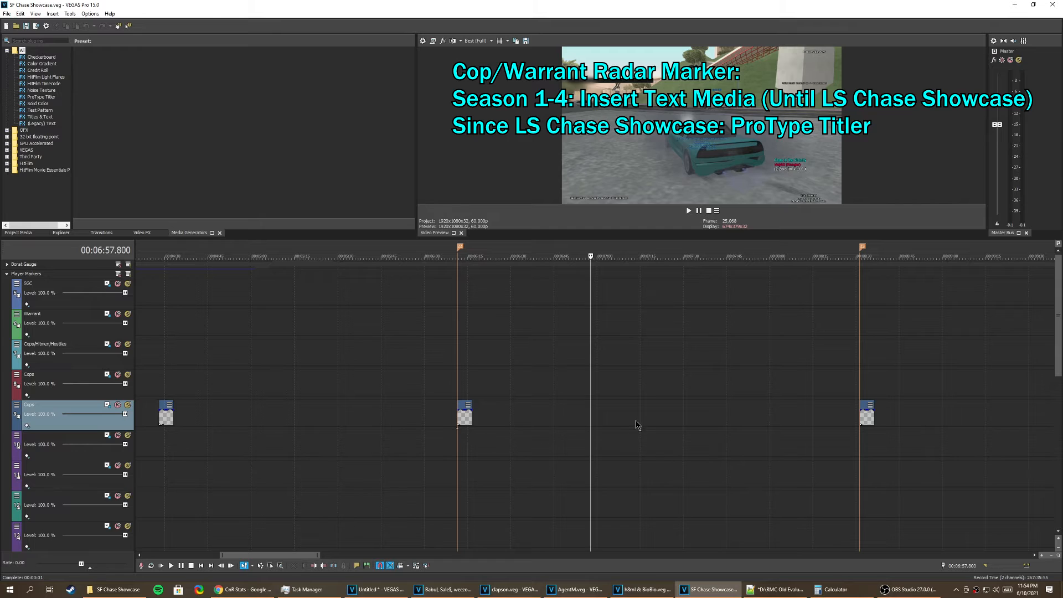
Step: Look at the Insert Text Media option for the lower Cops track, select the label at 6:11.600, and show the ProType Titler presets
right_click(619, 417)
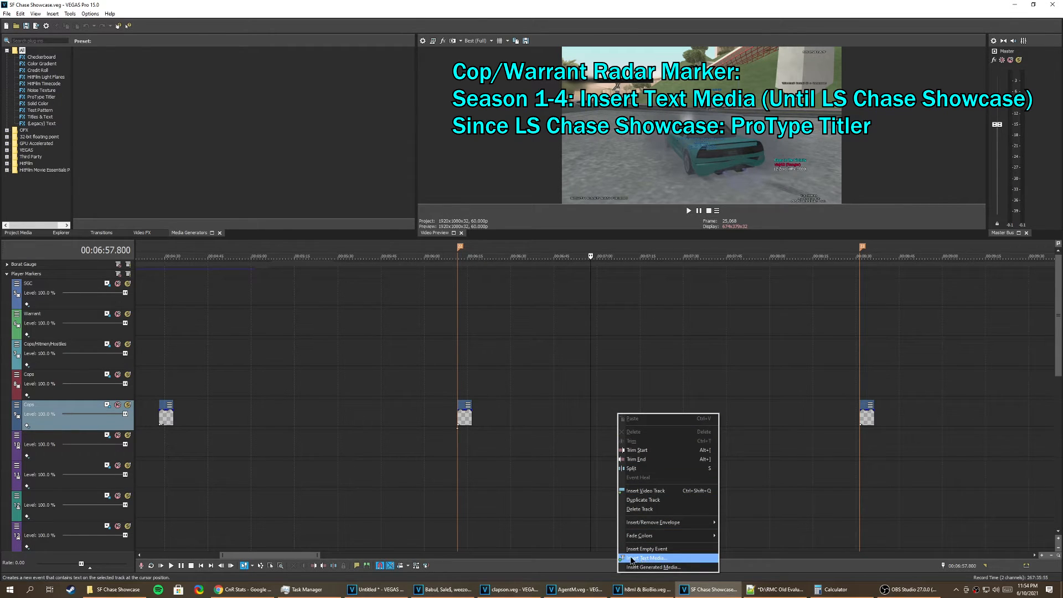
left_click(488, 415)
left_click(460, 412)
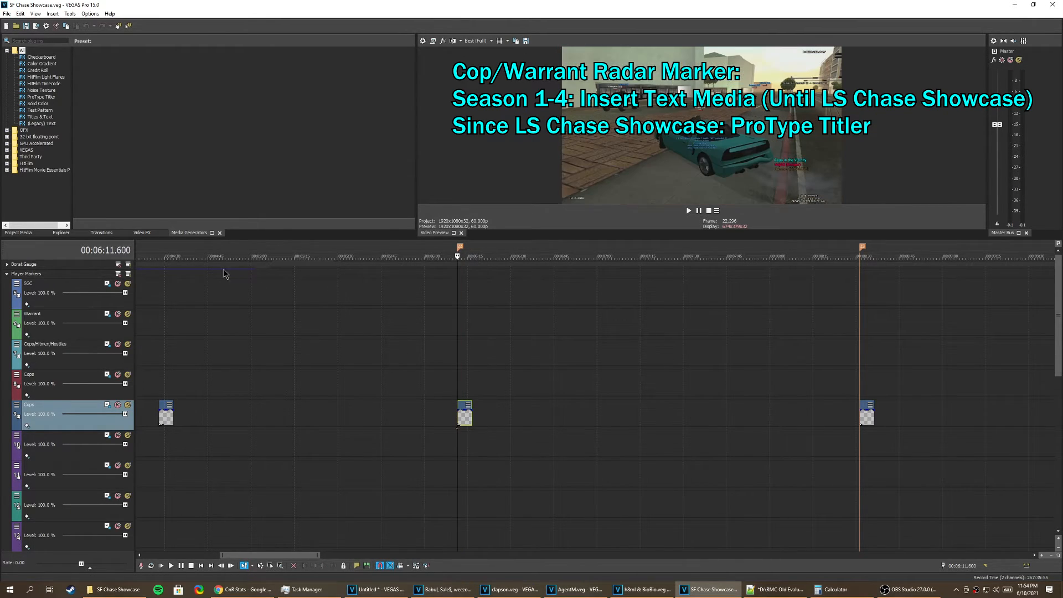
left_click(43, 110)
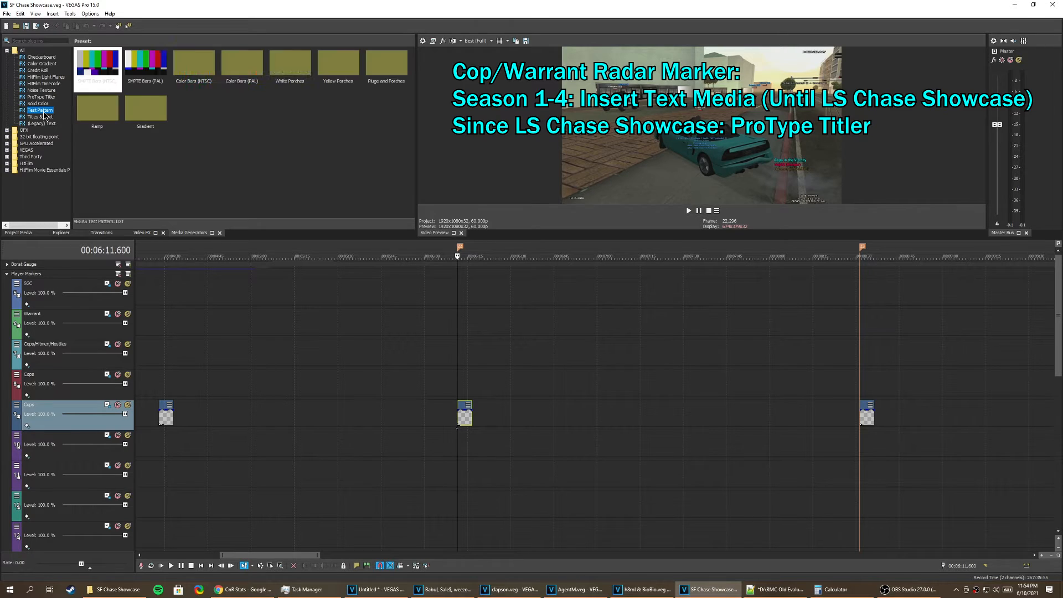
left_click(44, 98)
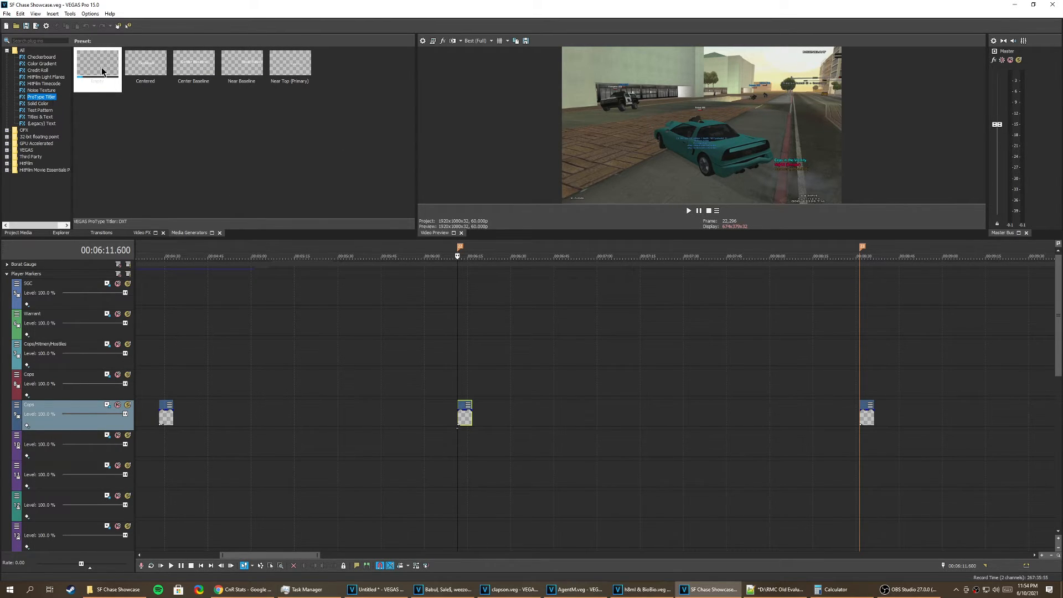
Step: Inspect the Cop Radar text and span properties of the ProType Titler label at 6:11.600
scroll(509, 343, "up", 5)
scroll(636, 407, "up", 3)
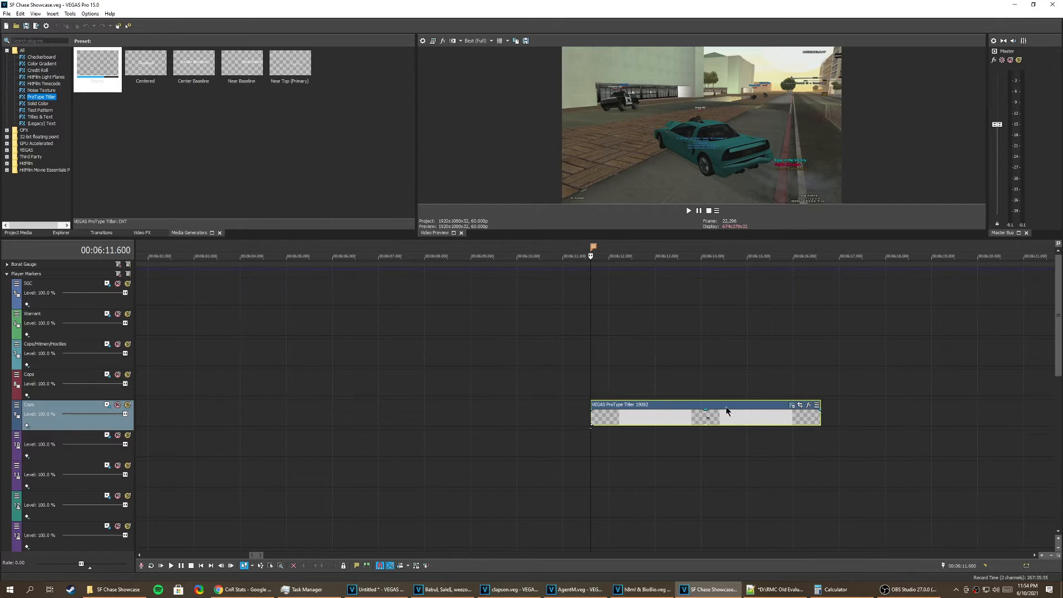
left_click(793, 405)
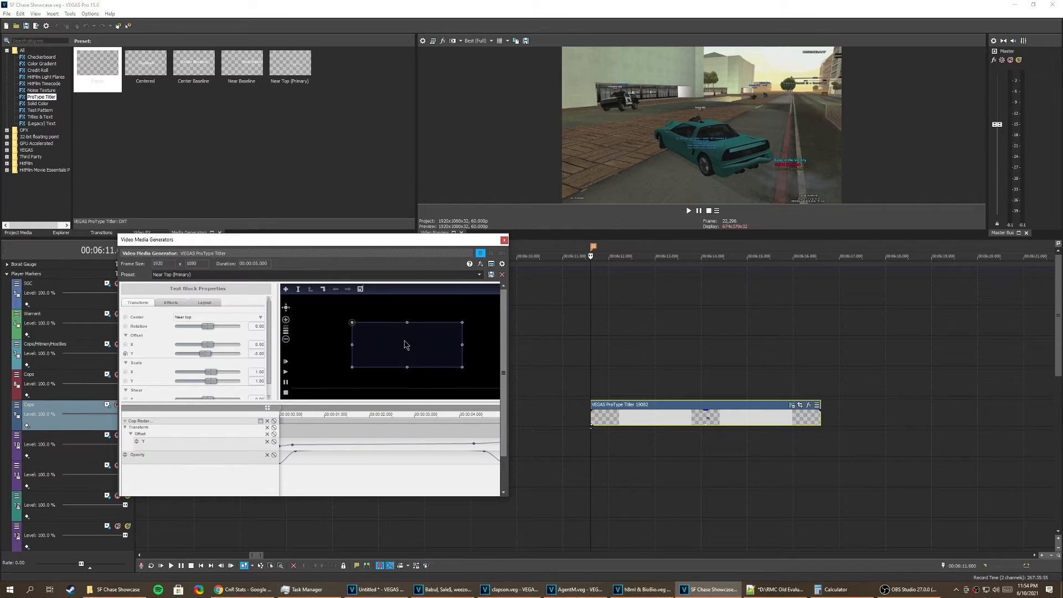
double_click(405, 345)
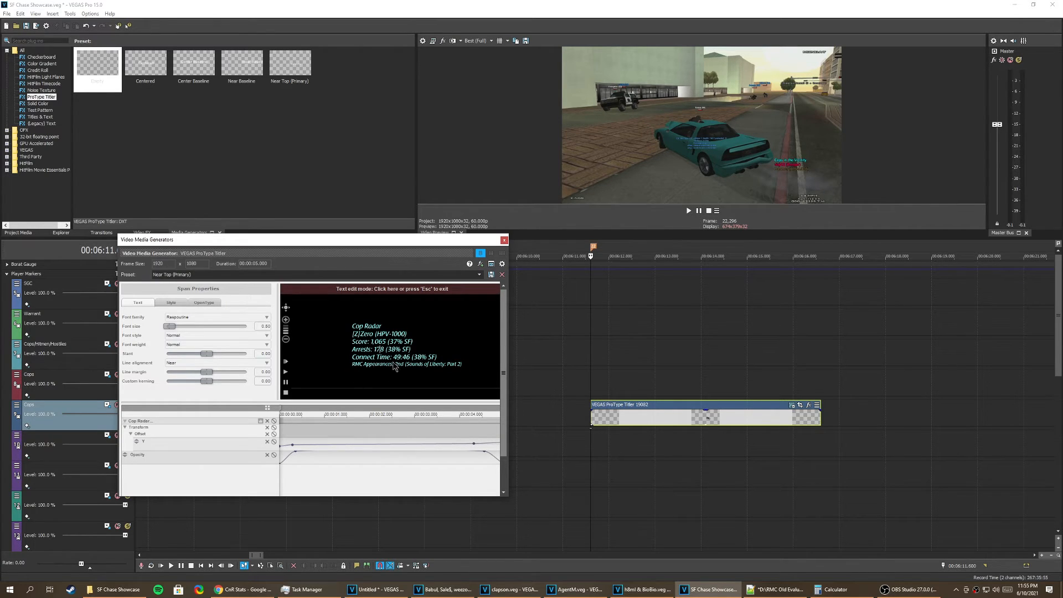
left_click(379, 347)
key("Escape")
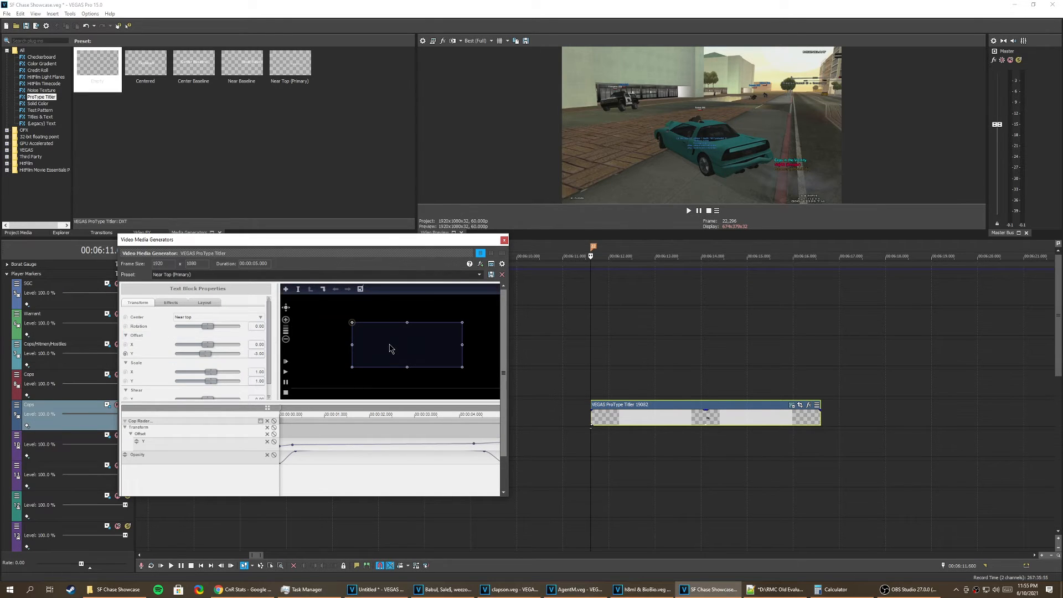
double_click(392, 349)
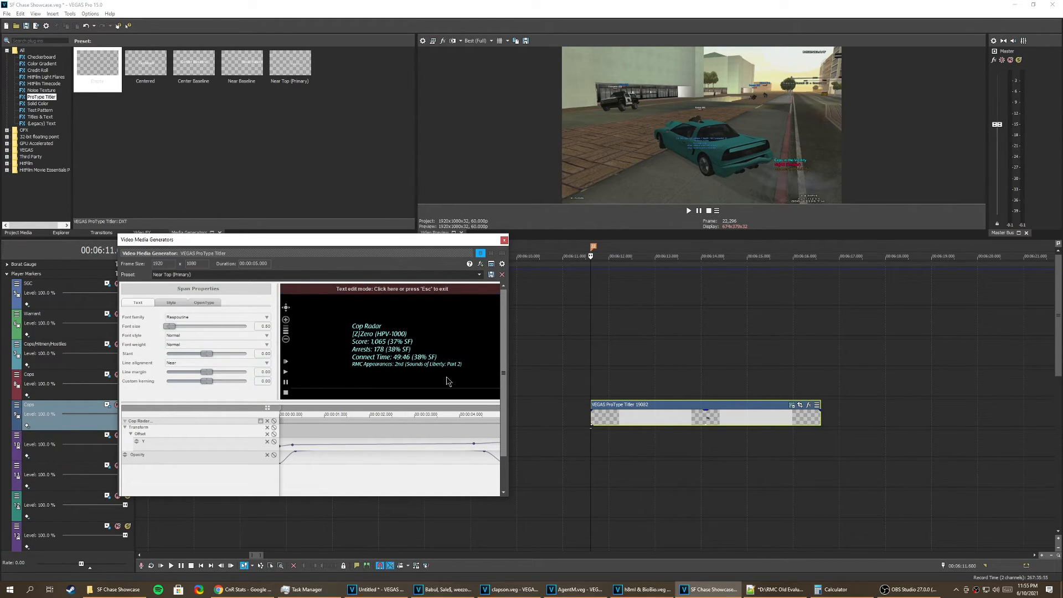
left_click(595, 419)
left_click(503, 241)
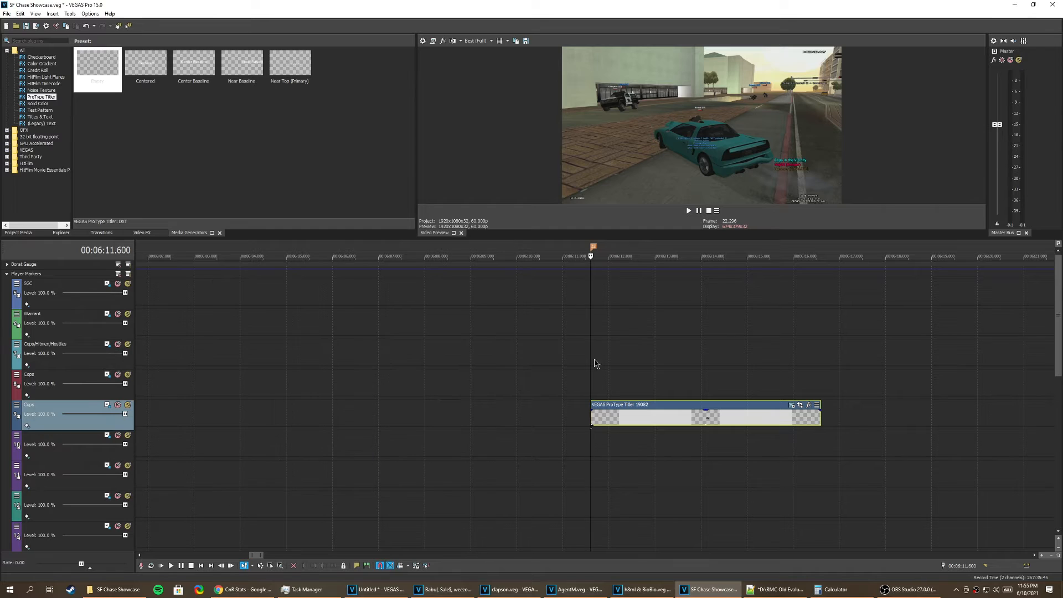
key("space")
key("space")
Step: Switch to the h8ml & BioBio.veg project and preview the middle Cops track's label from about 6:48
left_click(643, 590)
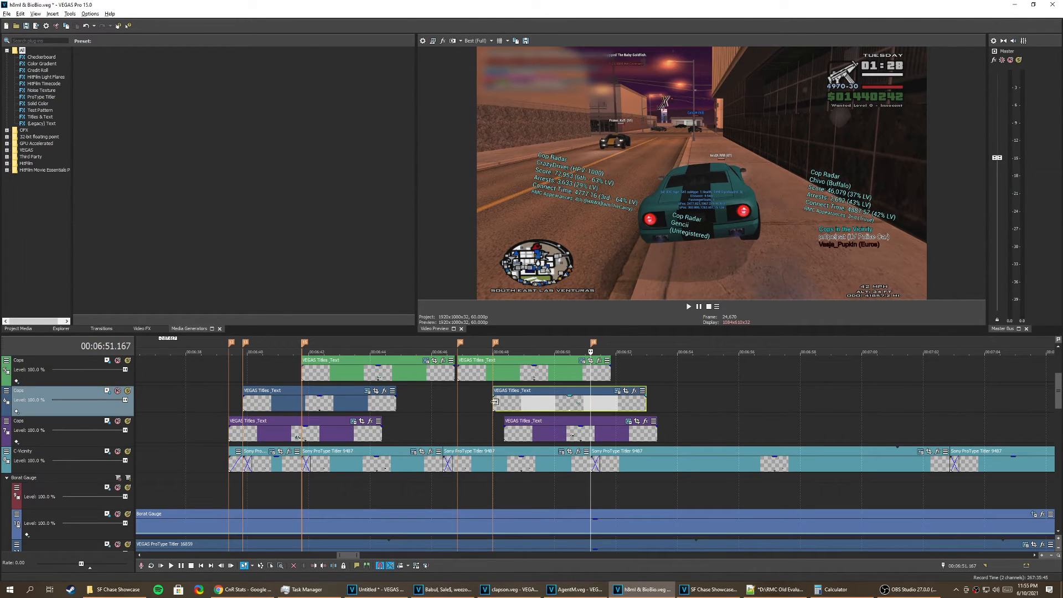
left_click(495, 402)
key("space")
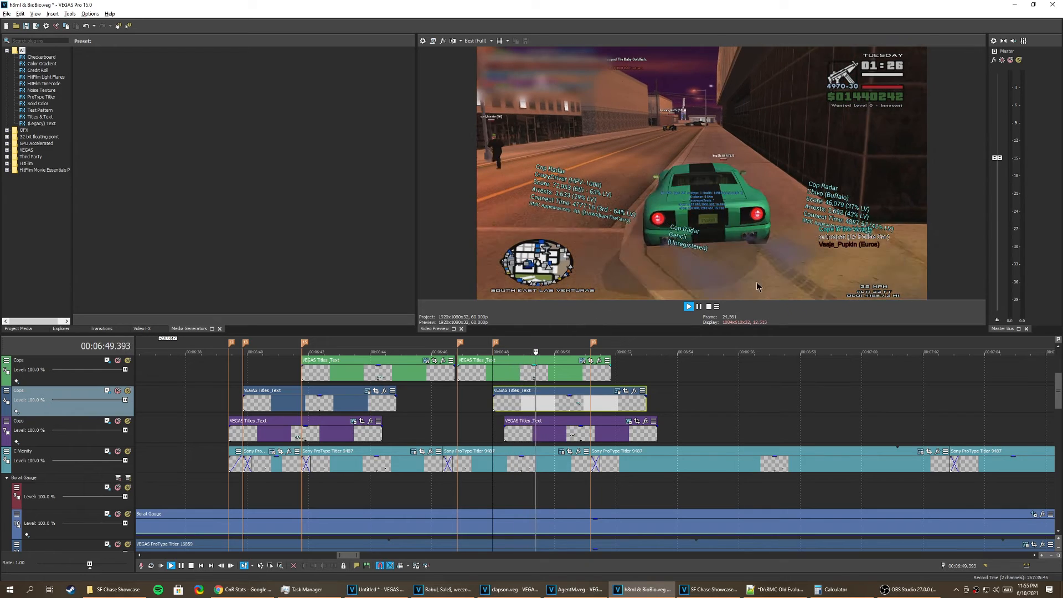
key("space")
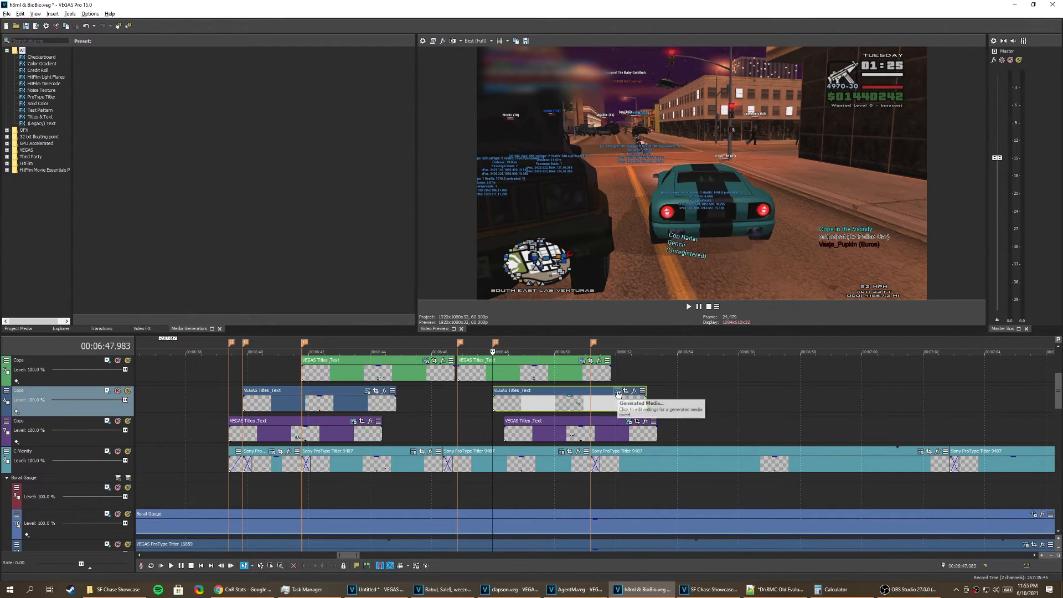
key("space")
Step: Open the middle Cops label's Titles & Text settings and preview the end of its animation at about 6:52
left_click(618, 392)
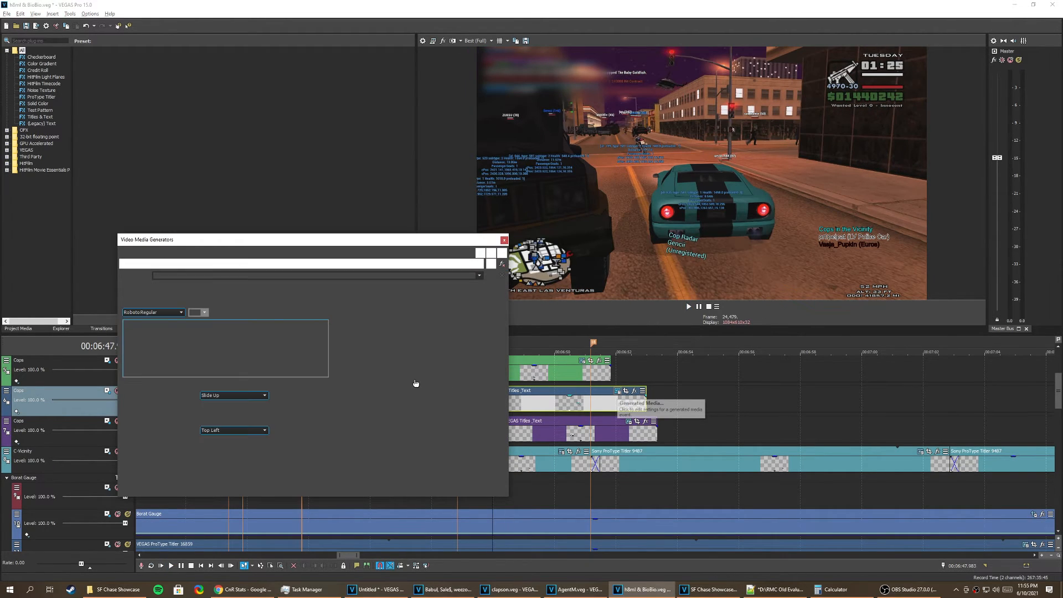
left_click(631, 377)
key("space")
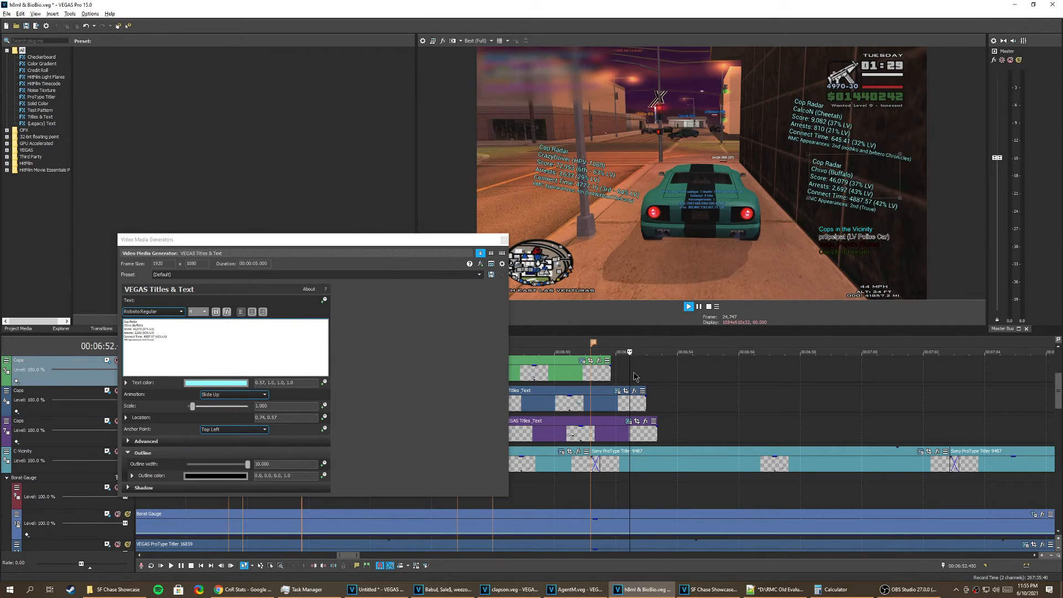
key("space")
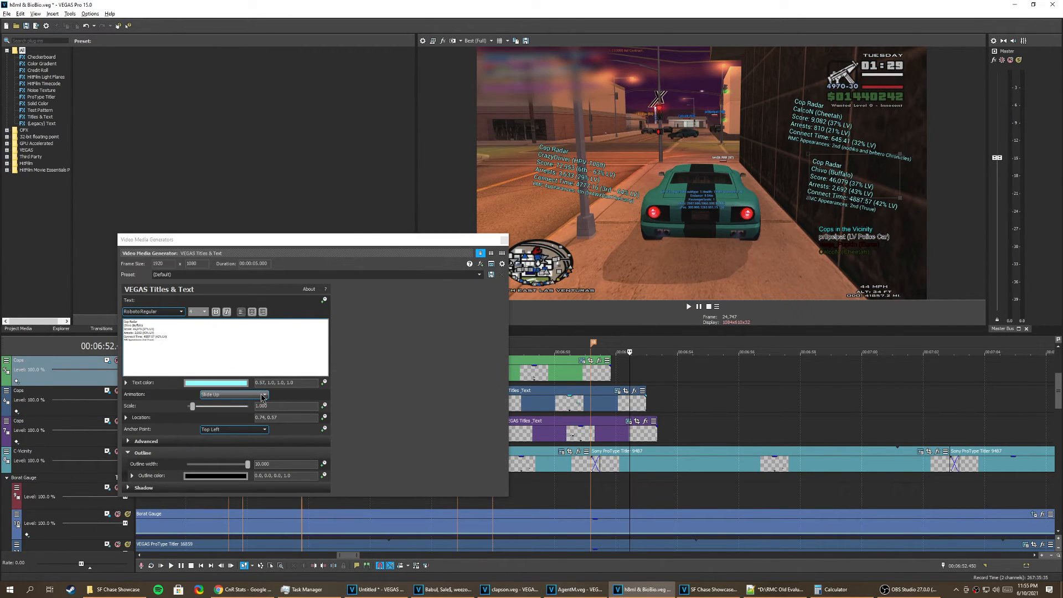
Step: Try the Slide Right animation on the middle Cops label and preview it from the label's start
left_click(262, 396)
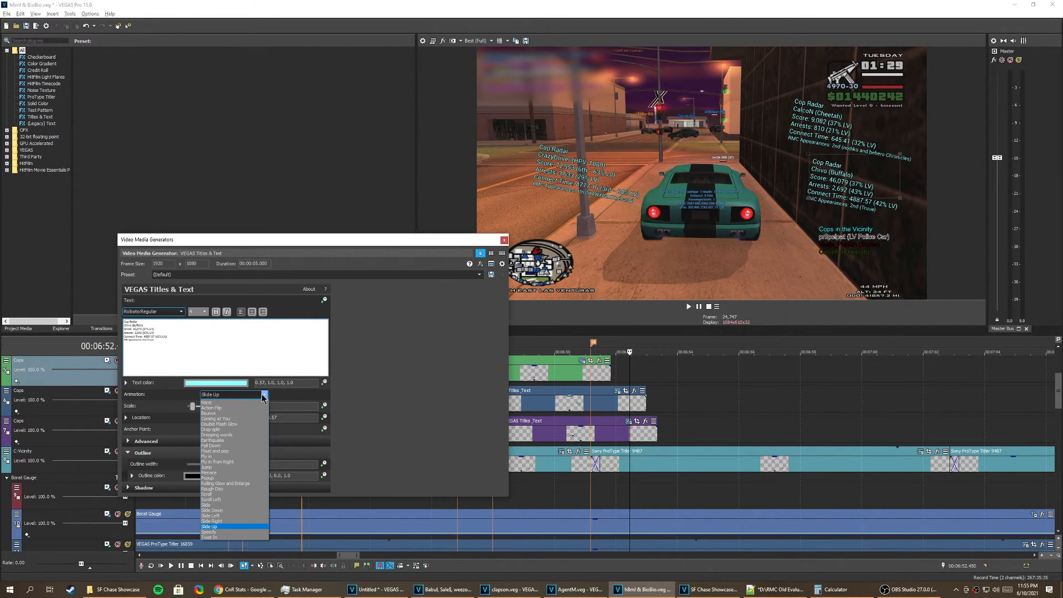
left_click(237, 522)
key("space")
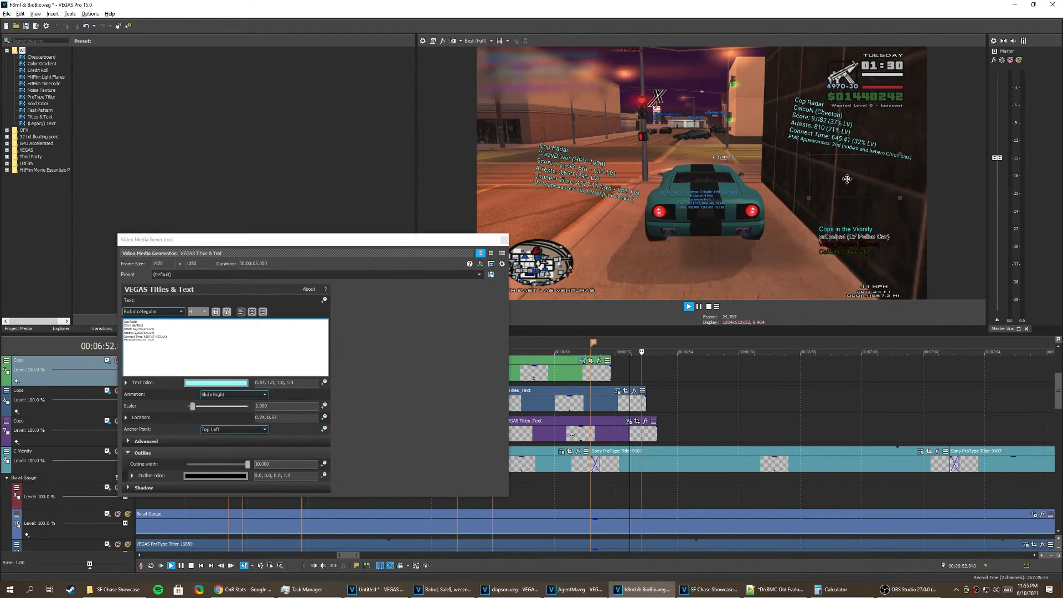
scroll(601, 413, "down", 2)
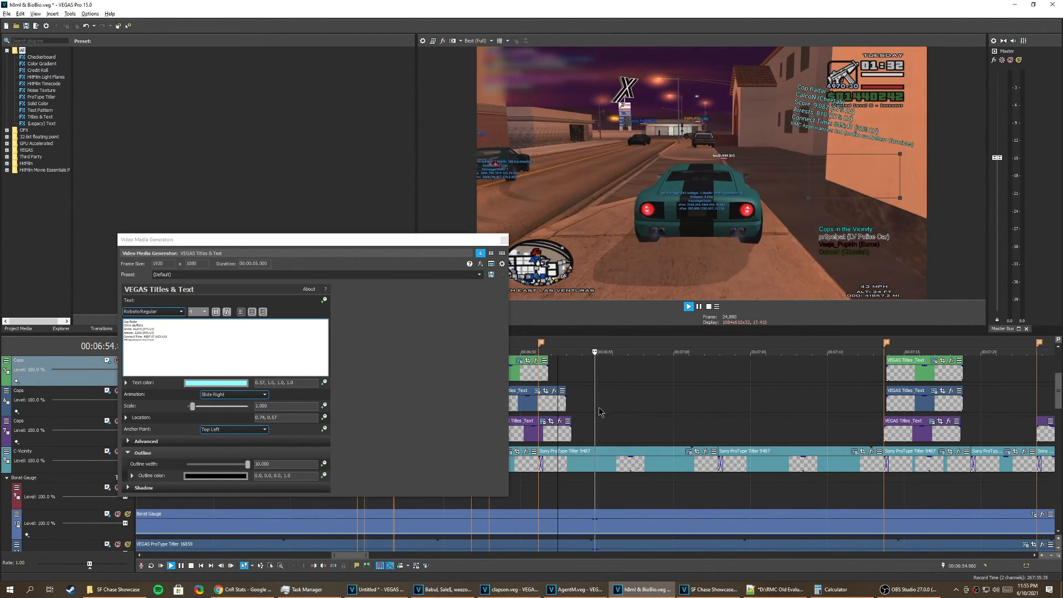
scroll(601, 412, "down", 1)
left_click_drag(454, 240, 344, 244)
left_click(512, 403)
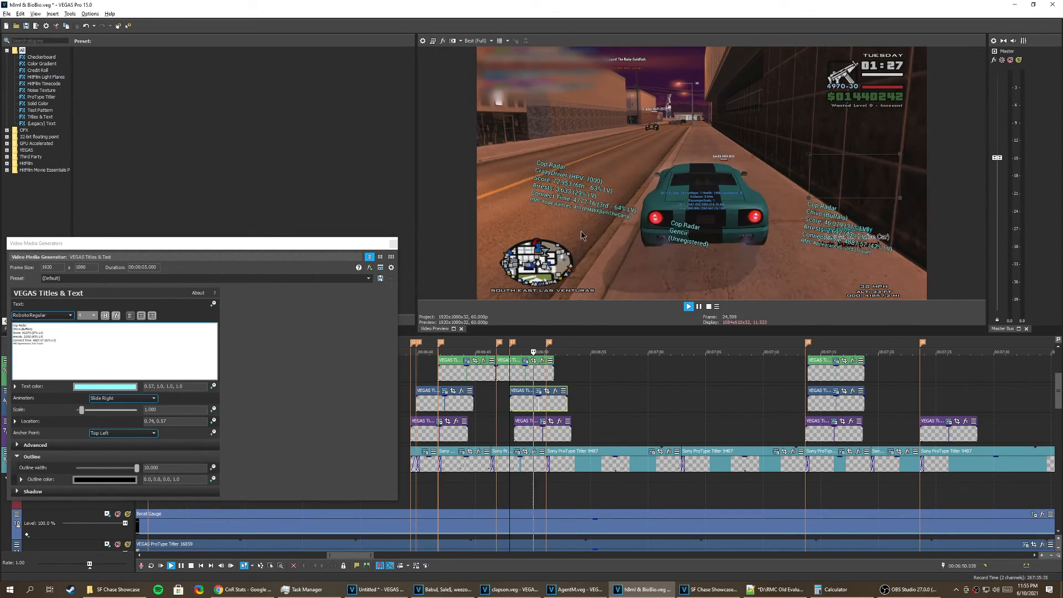
Step: Try the Slide Down animation on the middle Cops label, preview it, and return the animation to Slide Up
left_click(124, 398)
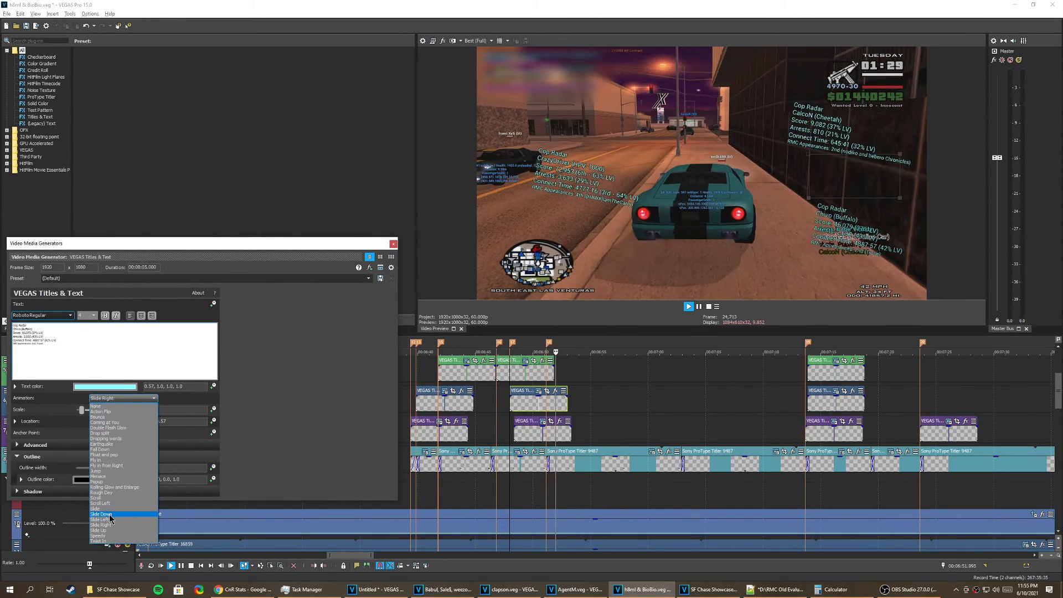
left_click(110, 515)
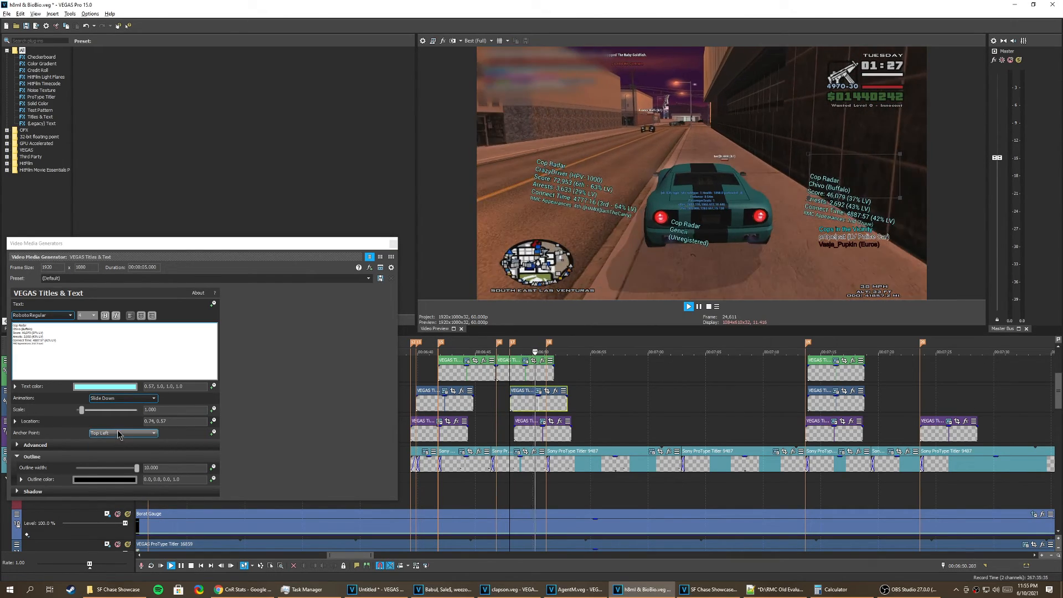
left_click(125, 398)
left_click(113, 535)
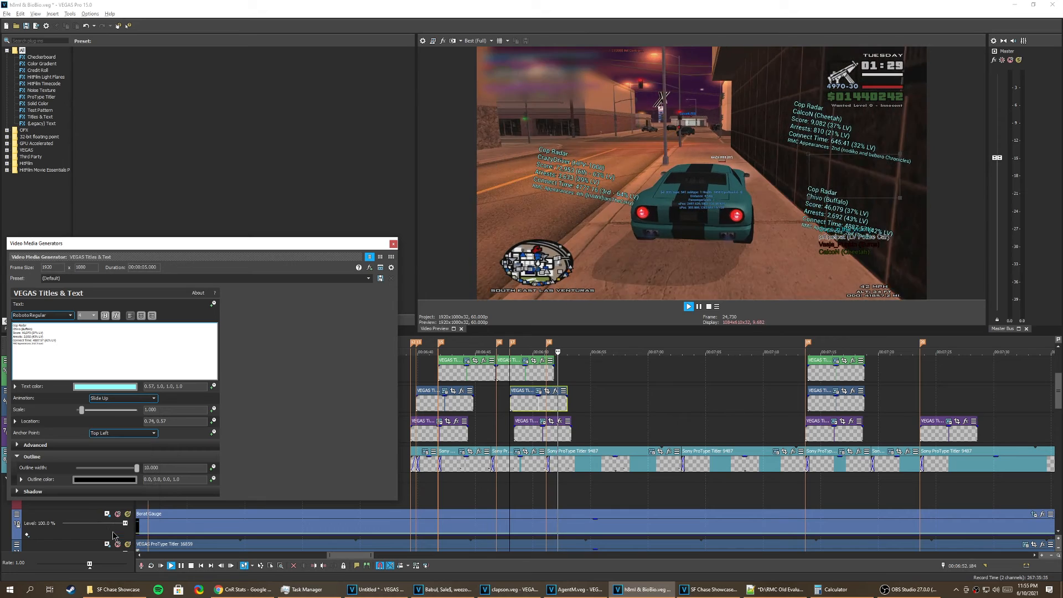
left_click(583, 367)
key("space")
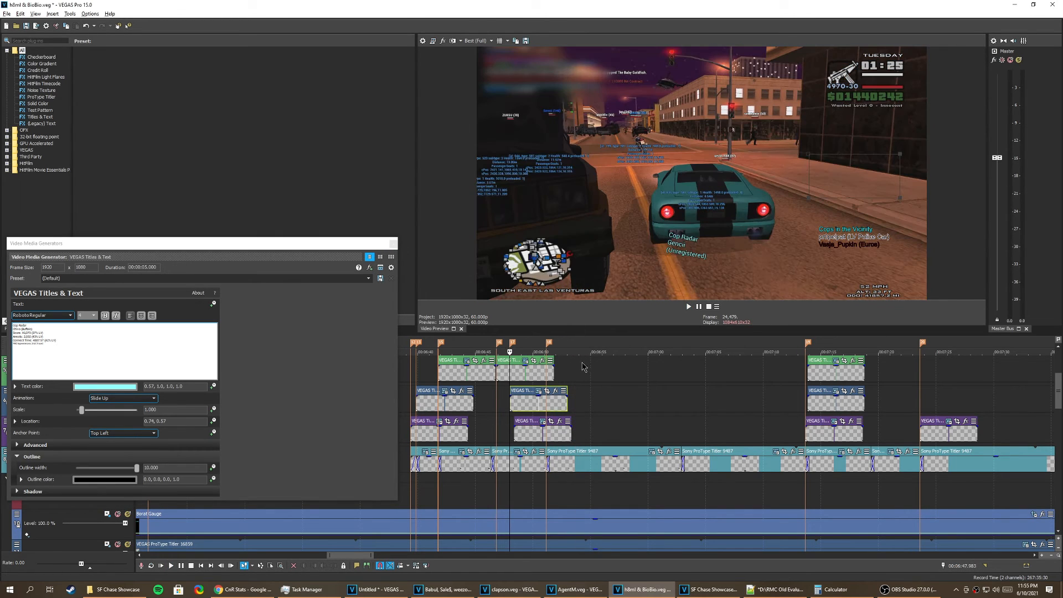
Step: Switch to the SF Chase Showcase.veg project and examine the ProType Titler label's Effects and Layout settings
left_click(714, 589)
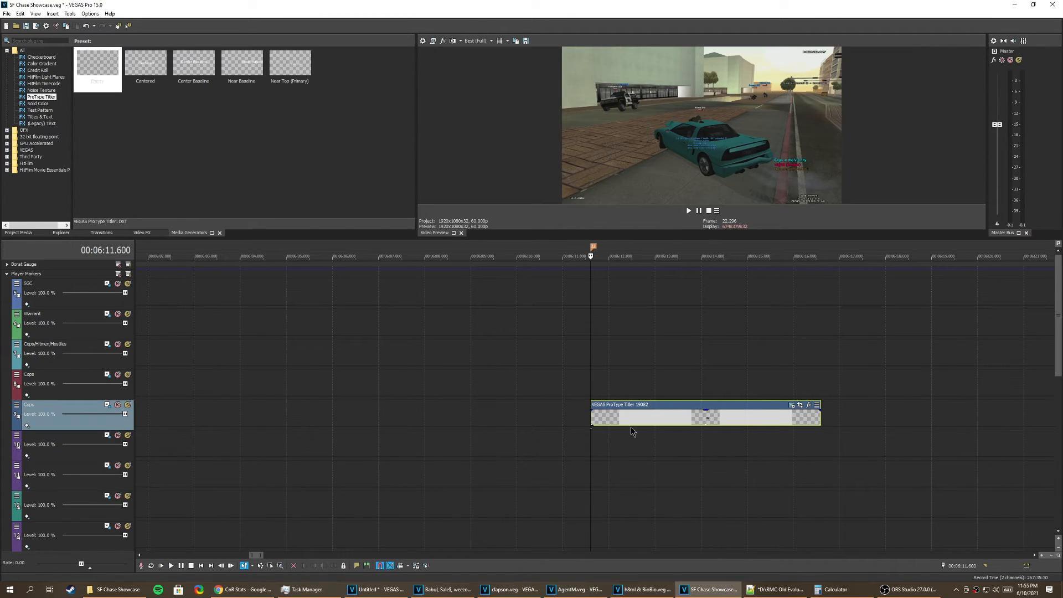
left_click(793, 405)
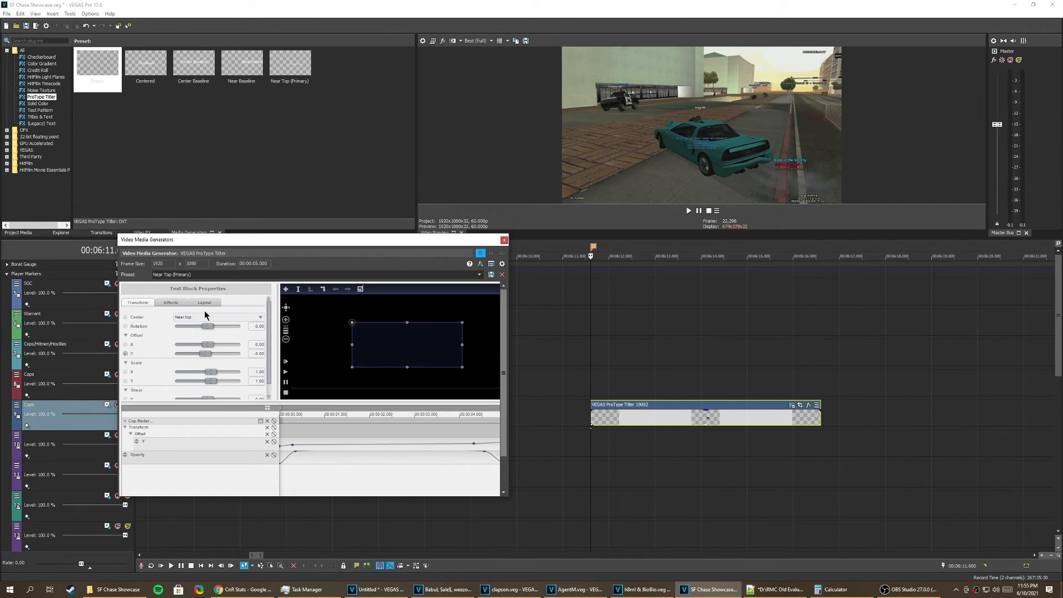
left_click(177, 304)
left_click(205, 303)
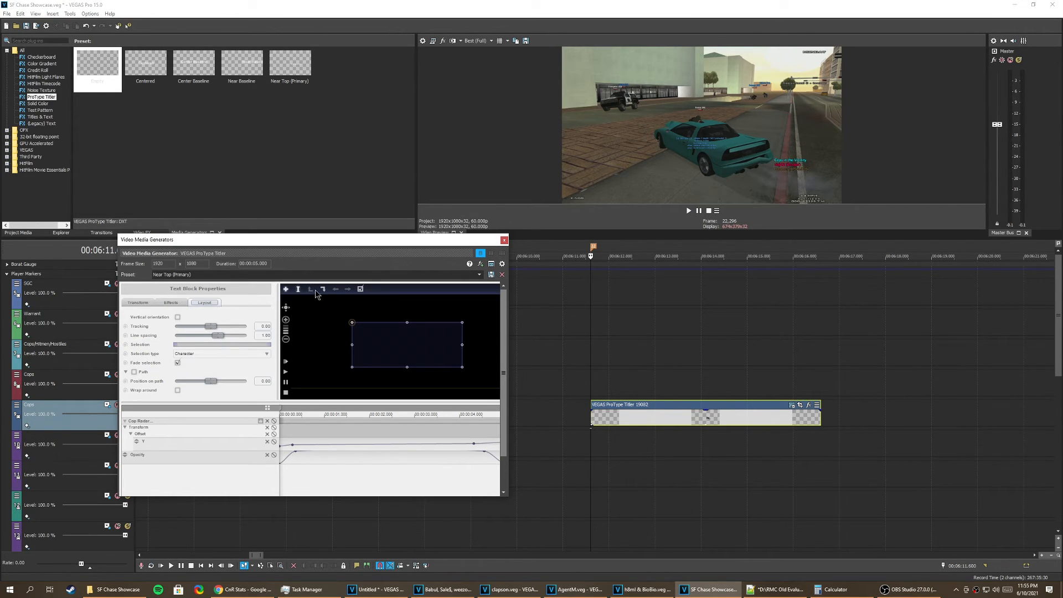
Step: Browse the ProType Titler label's animation collections down to the custom entries, and close the label's settings
left_click(268, 409)
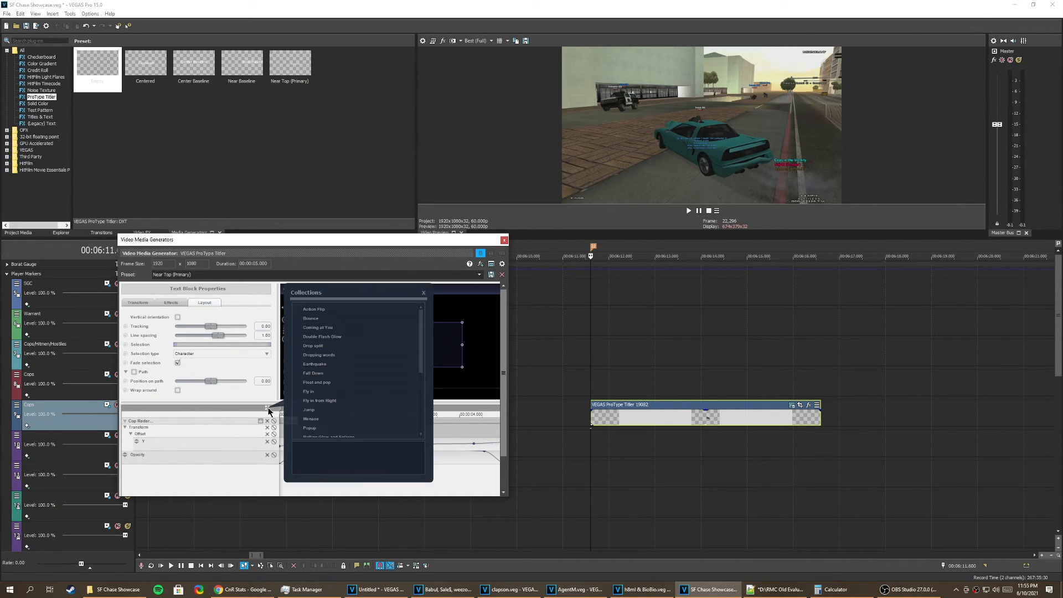
scroll(342, 376, "down", 2)
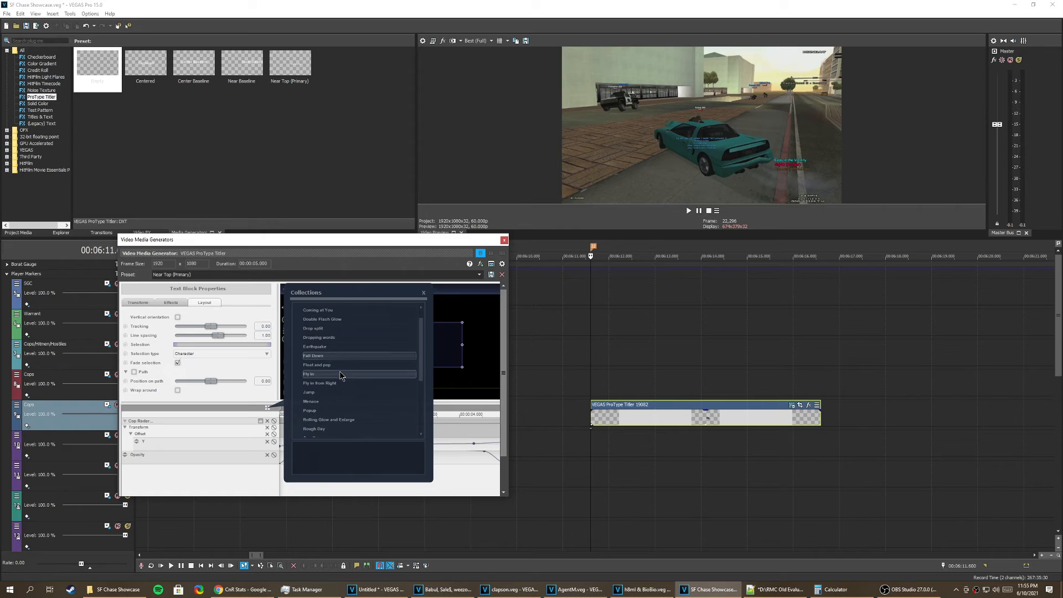
scroll(299, 394, "down", 1)
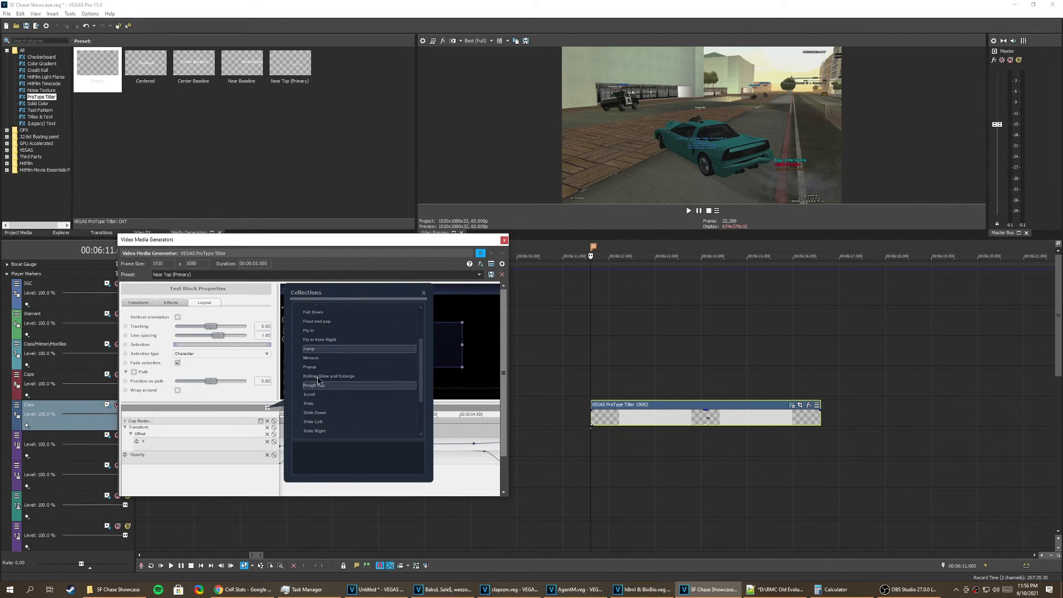
scroll(327, 380, "down", 2)
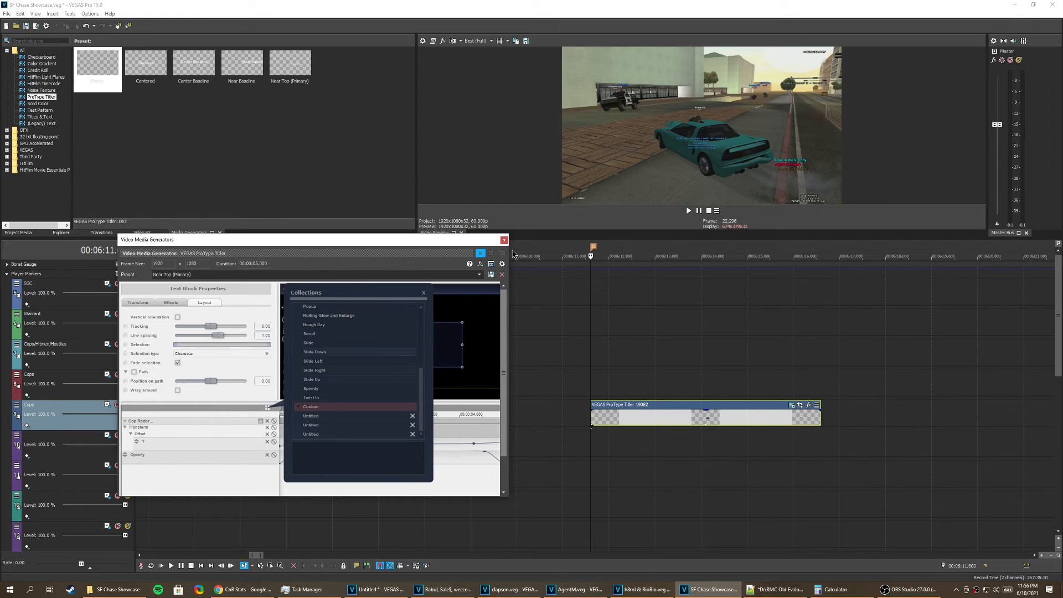
left_click(505, 240)
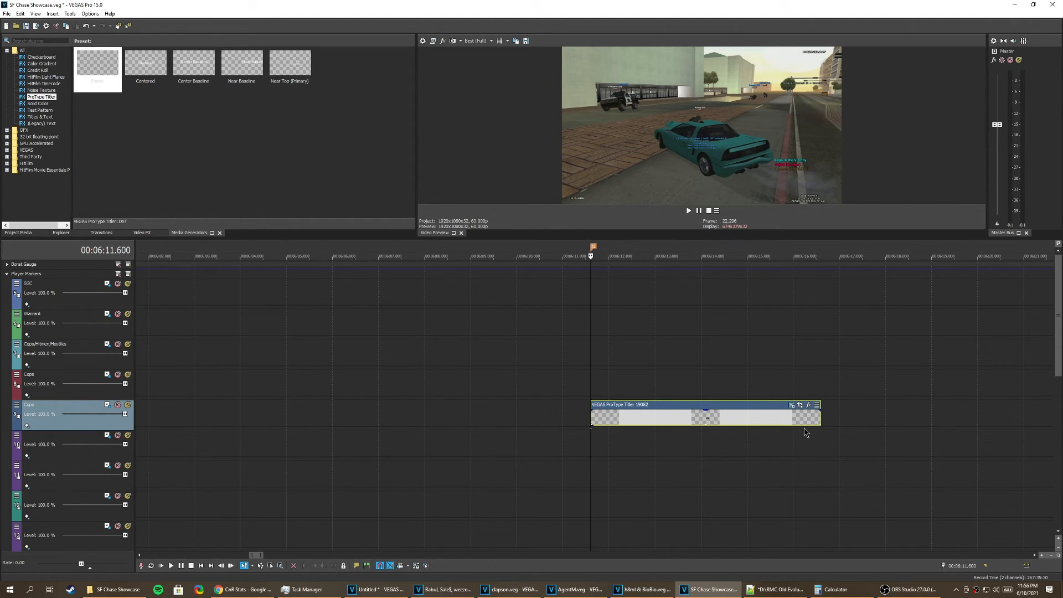
Step: Reopen the ProType Titler label's settings, preview its animation from the label's start, and close the settings
left_click(792, 407)
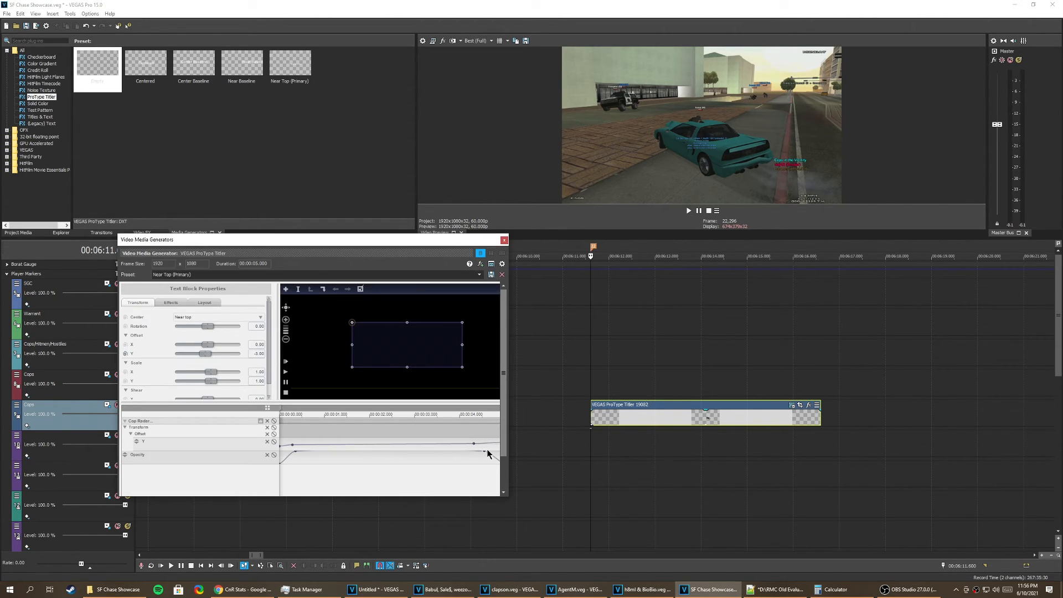
left_click(592, 416)
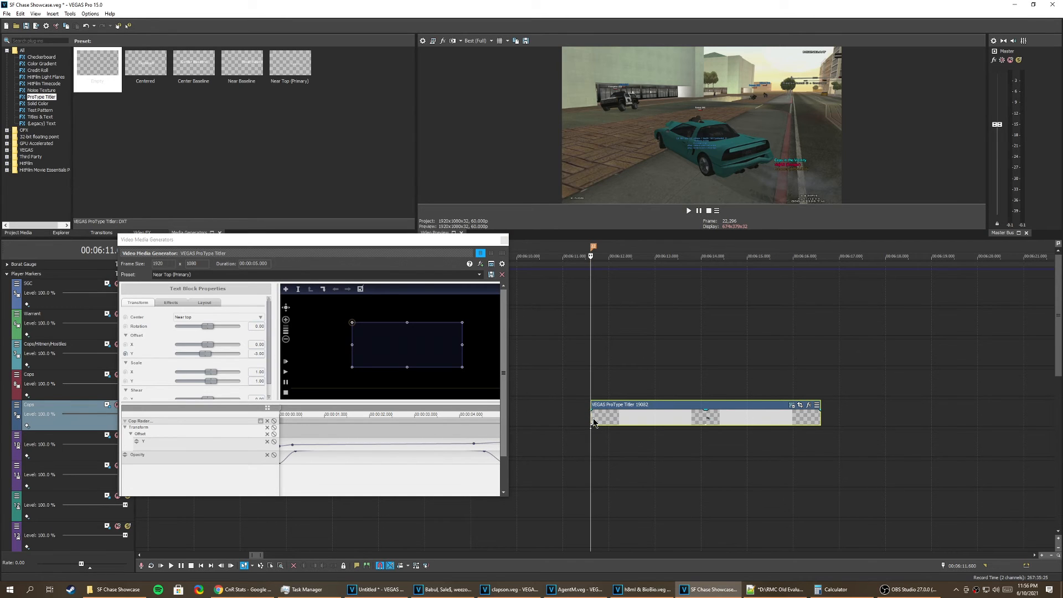
key("space")
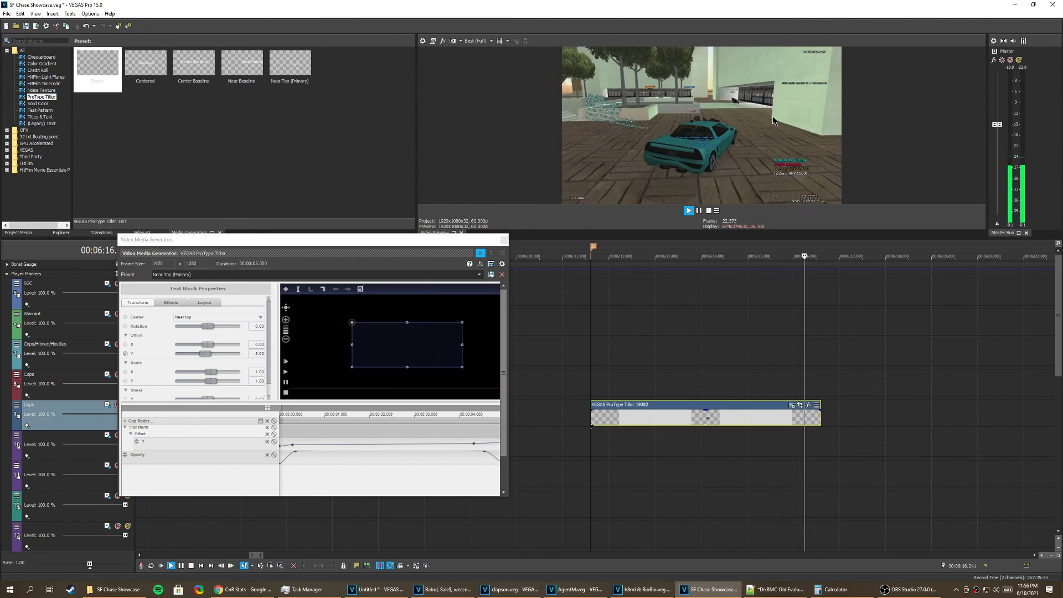
key("space")
left_click(505, 244)
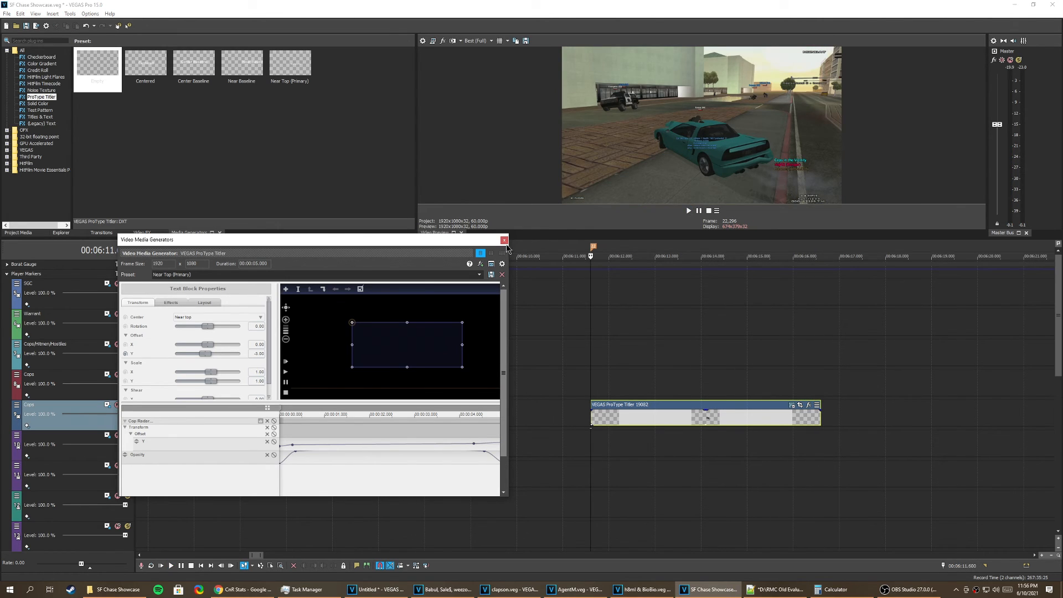
left_click(504, 242)
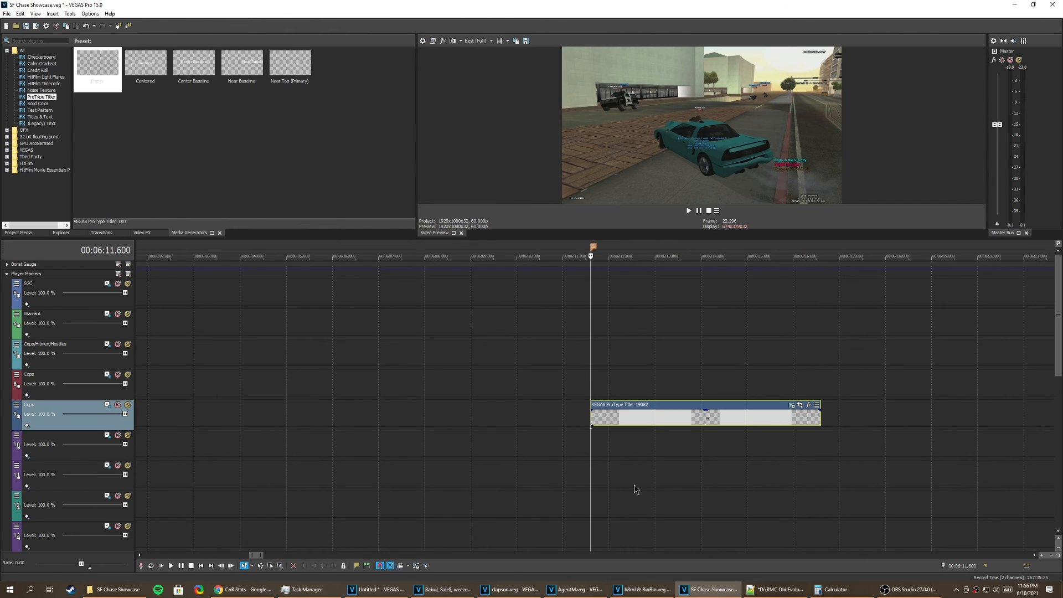
Step: Preview the ProType Titler label once more and leave the playhead mid-label at about 6:14
left_click(627, 386)
key("space")
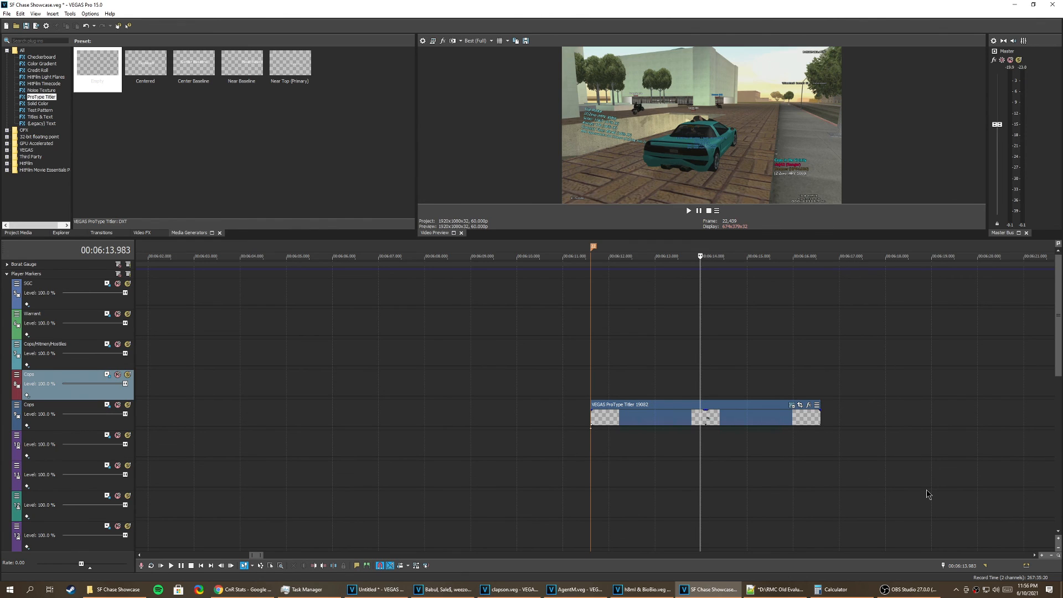
mouse_move(917, 596)
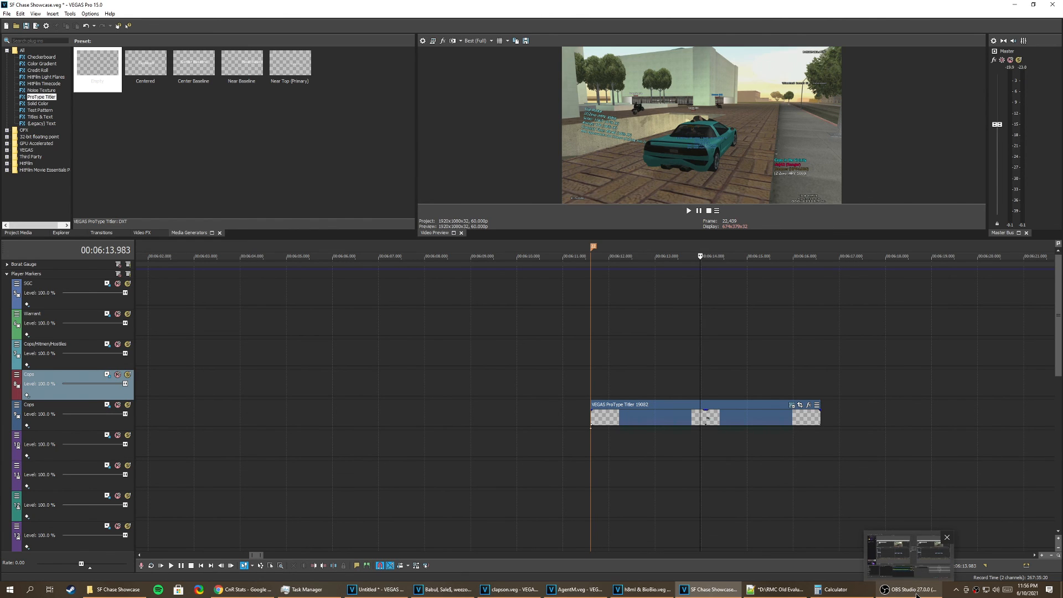